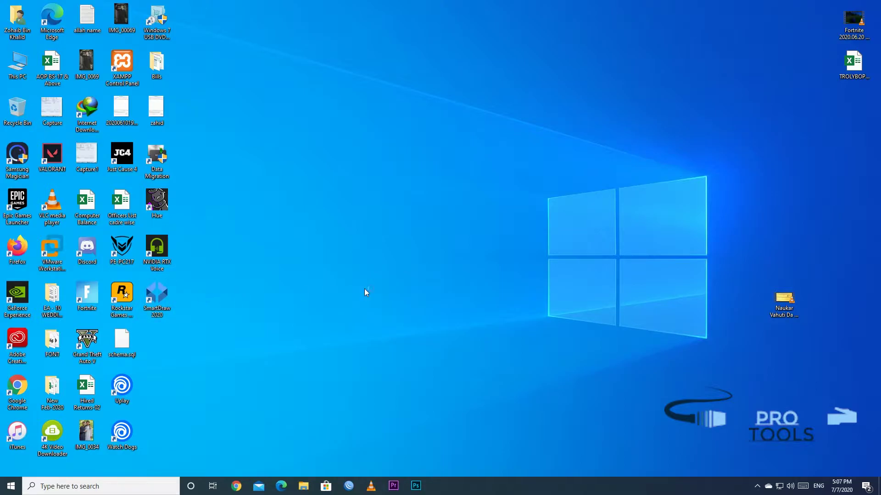
Open the mark routing diagram from Recent and shift the DHCP/ISP address notes left
left_click(480, 306)
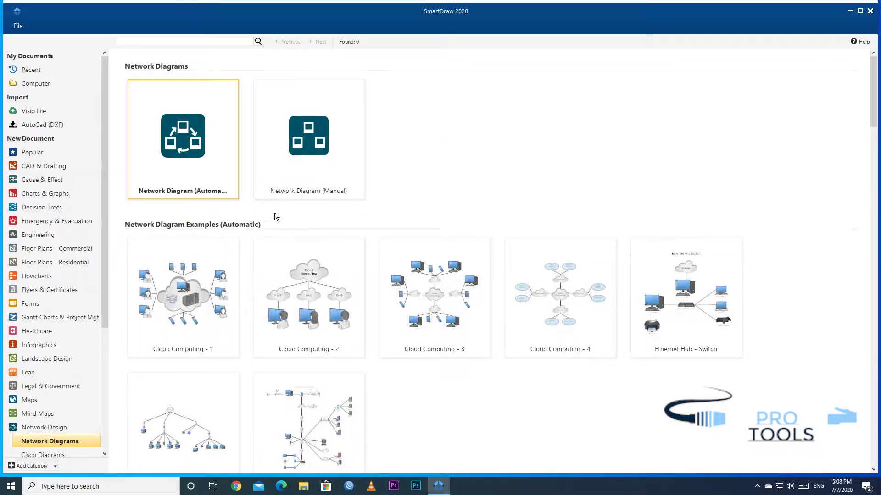
left_click(37, 72)
left_click(183, 138)
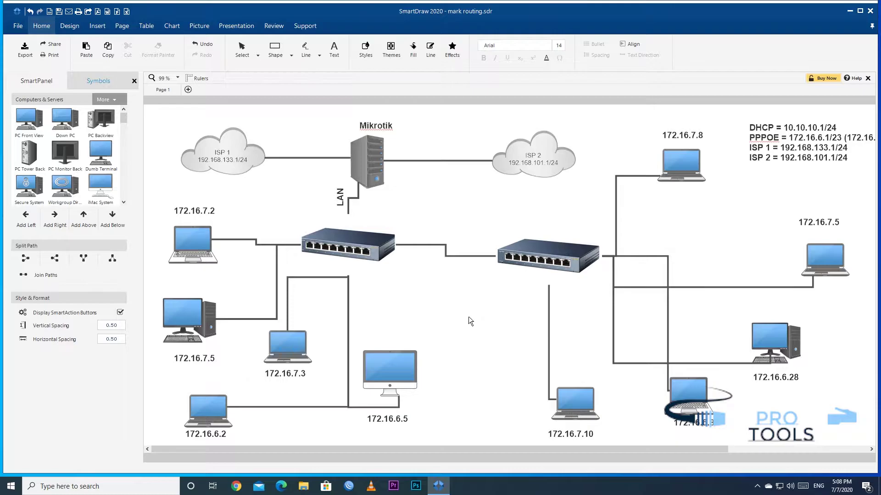
left_click(779, 148)
left_click_drag(779, 148, 748, 149)
left_click(836, 197)
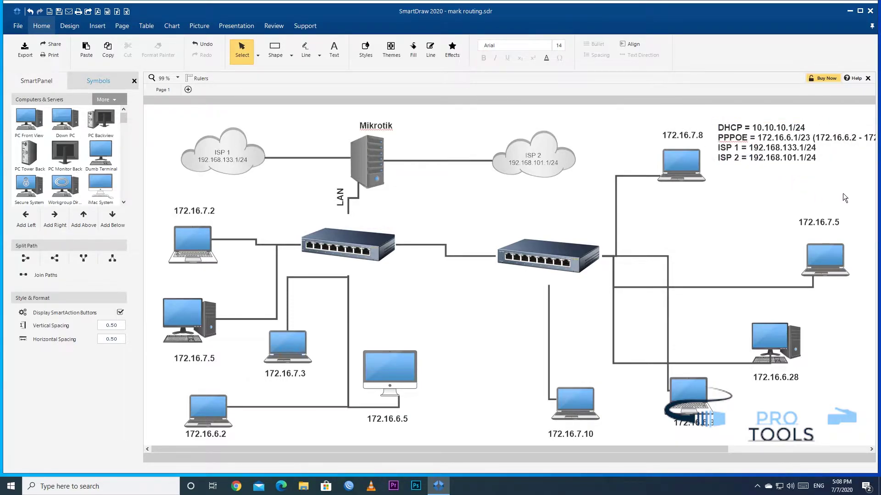
Check the ISP cloud, Mikrotik server and switch shapes, then connect WinBox to 10.10.10.1
left_click(860, 10)
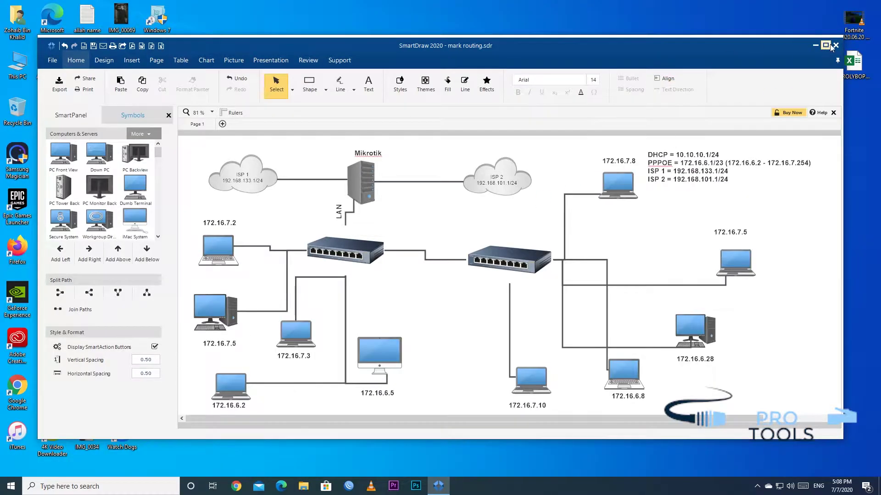
left_click(824, 46)
left_click(207, 165)
left_click(386, 161)
left_click(359, 249)
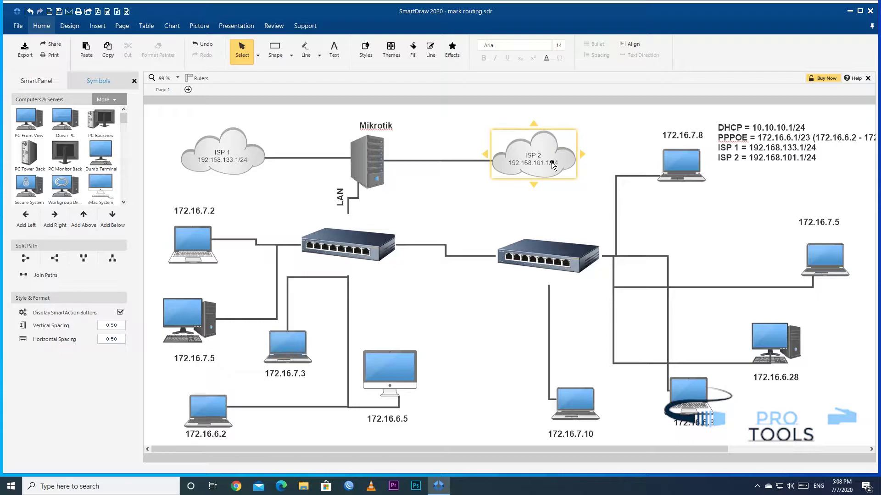
left_click(349, 486)
left_click(597, 185)
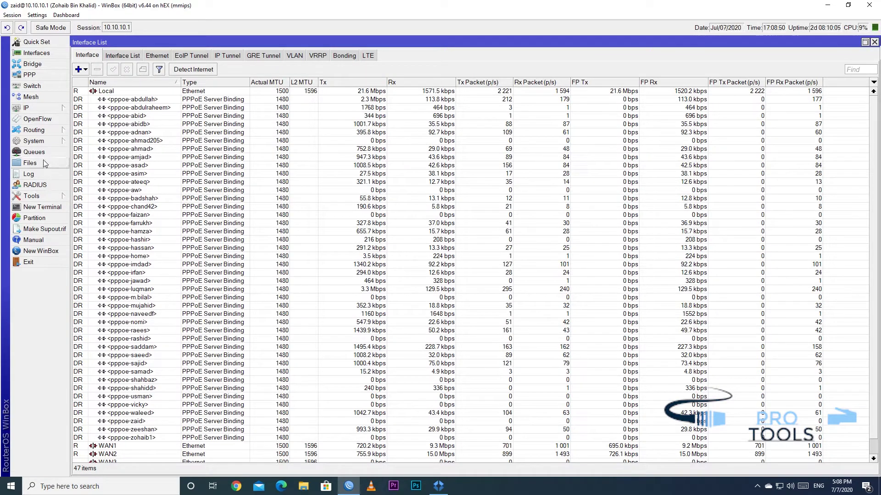
Scroll through the per-user 172.16.x upload/download limits in Simple Queues, then return to the diagram
left_click(34, 151)
scroll(225, 333, "down", 5)
scroll(225, 334, "down", 4)
scroll(225, 334, "up", 6)
scroll(224, 335, "up", 5)
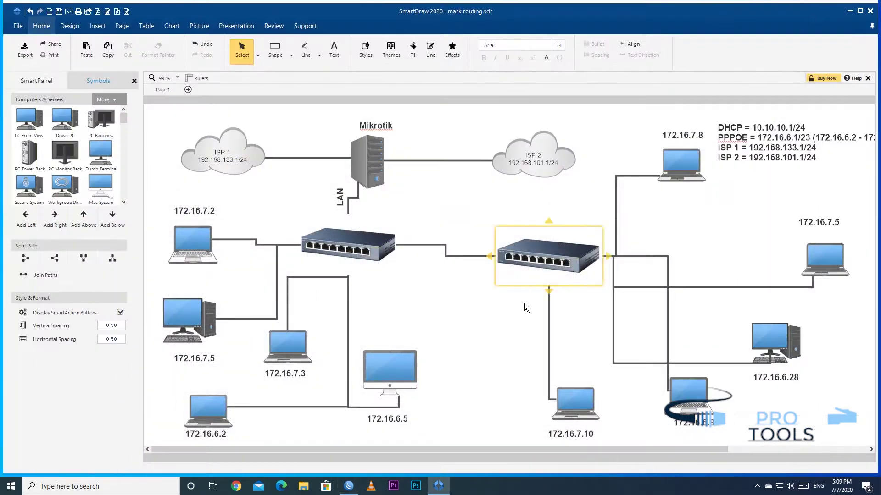
left_click(524, 304)
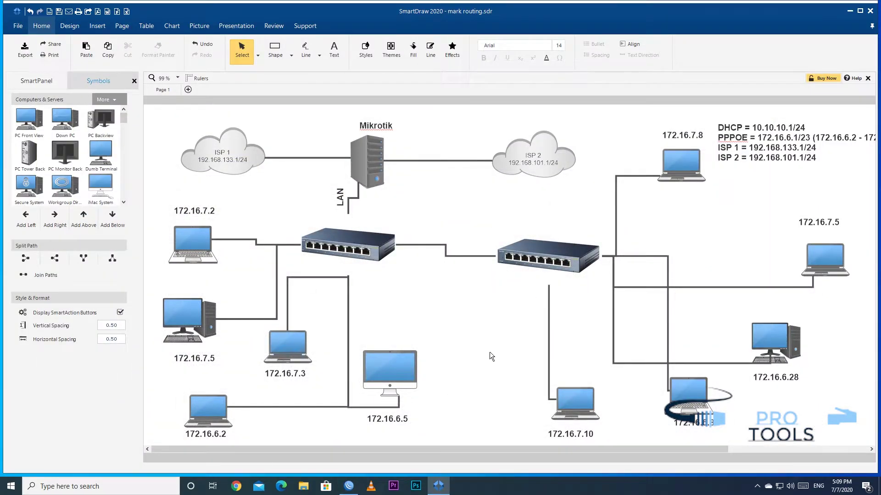
left_click(794, 144)
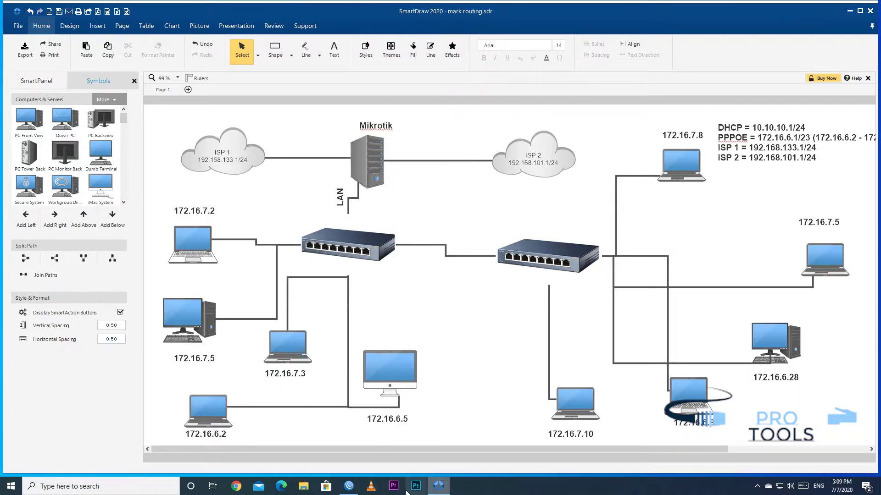
Show WinBox's IP Pool list and select the PPPoE pool
left_click(348, 486)
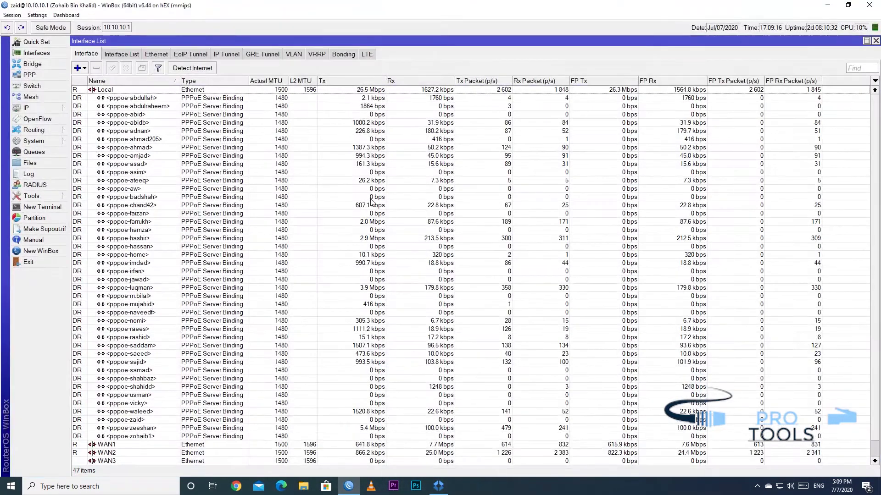
left_click(28, 108)
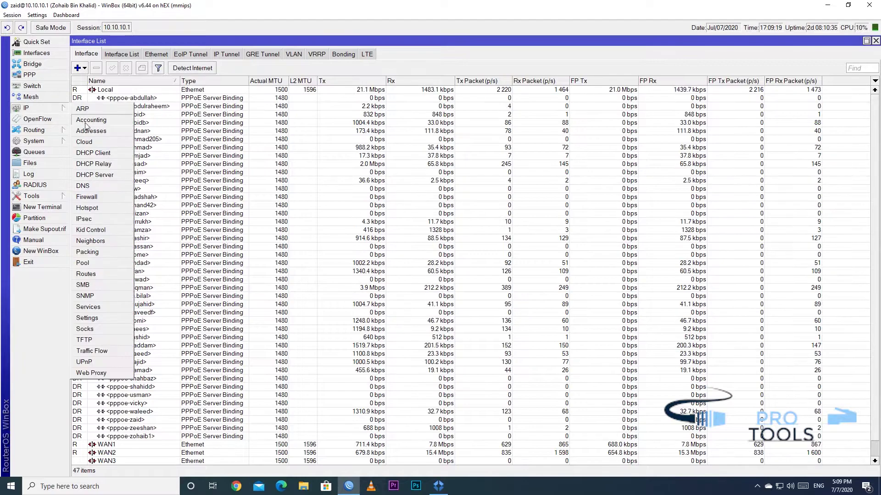
left_click(92, 263)
left_click(268, 208)
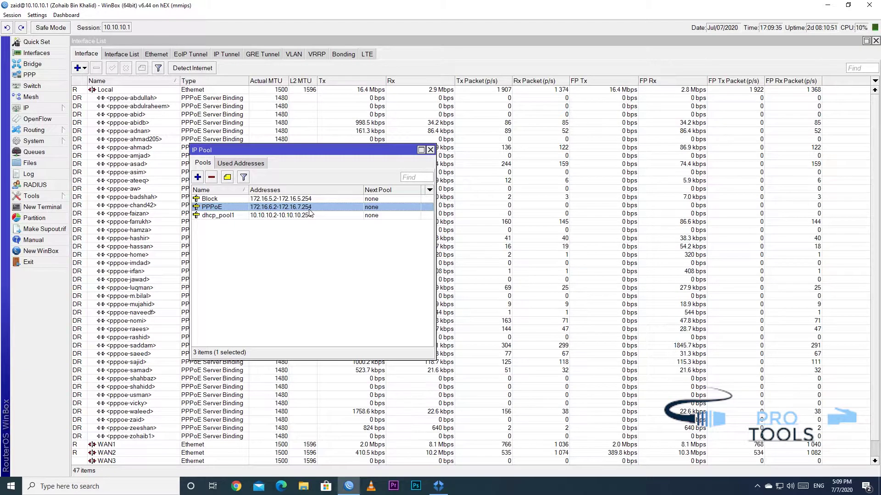
Inspect the PPPoE1 and PPPoE2 firewall address-list entries, then close the address lists
left_click(49, 108)
left_click(87, 197)
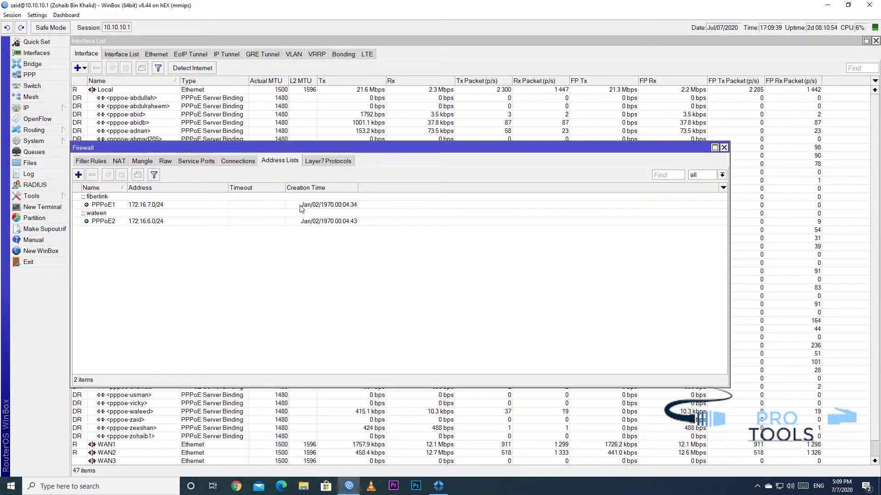
left_click(207, 206)
left_click_drag(273, 149, 505, 118)
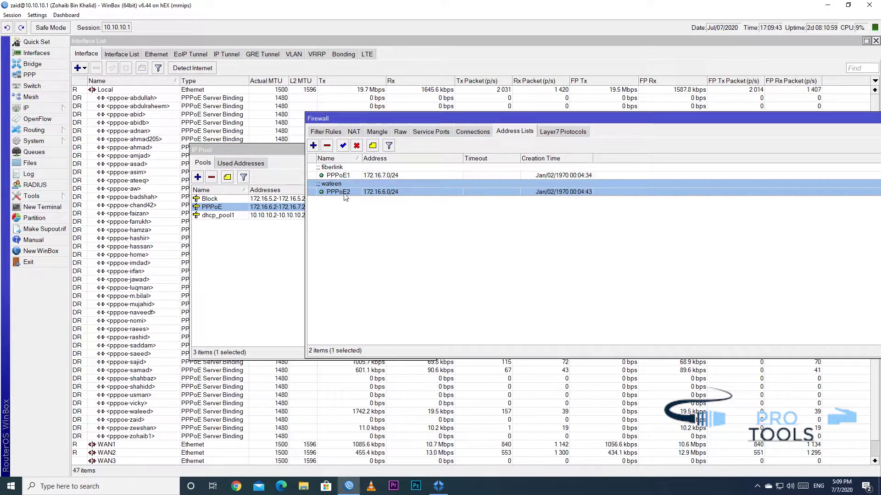
left_click(344, 192)
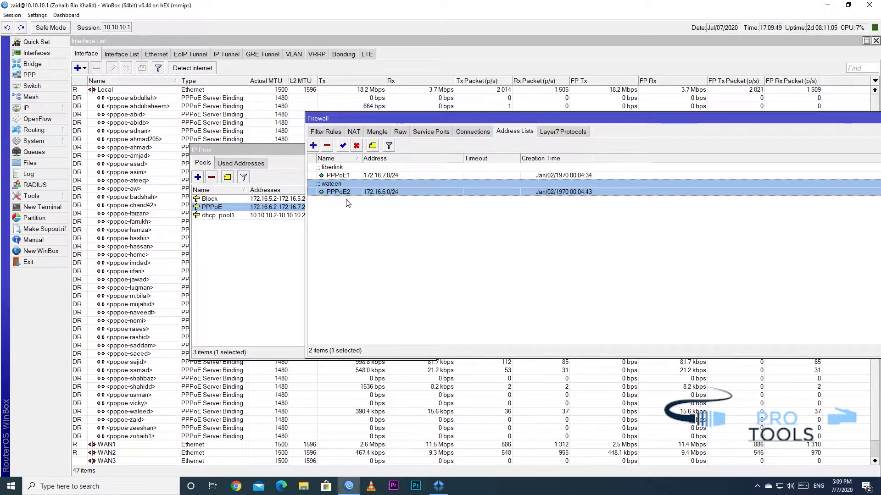
left_click_drag(844, 120, 673, 124)
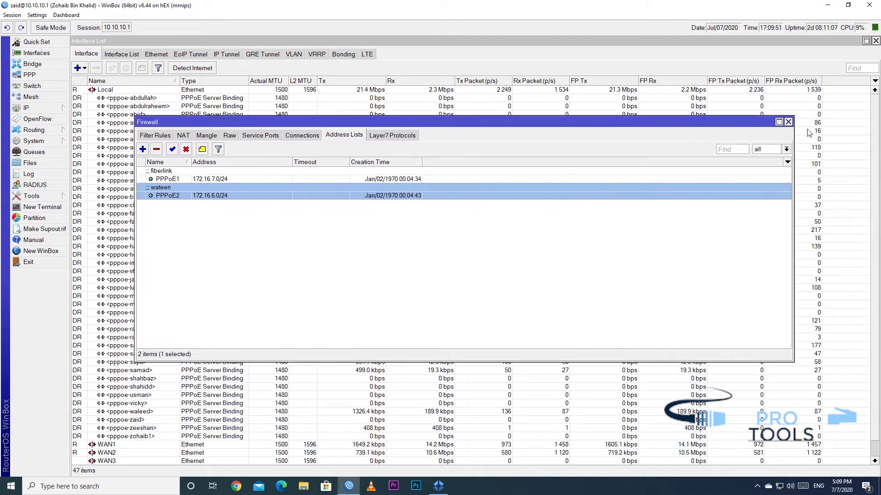
left_click(788, 122)
Cancel a new IP pool, close the pool list and exit WinBox
left_click(201, 179)
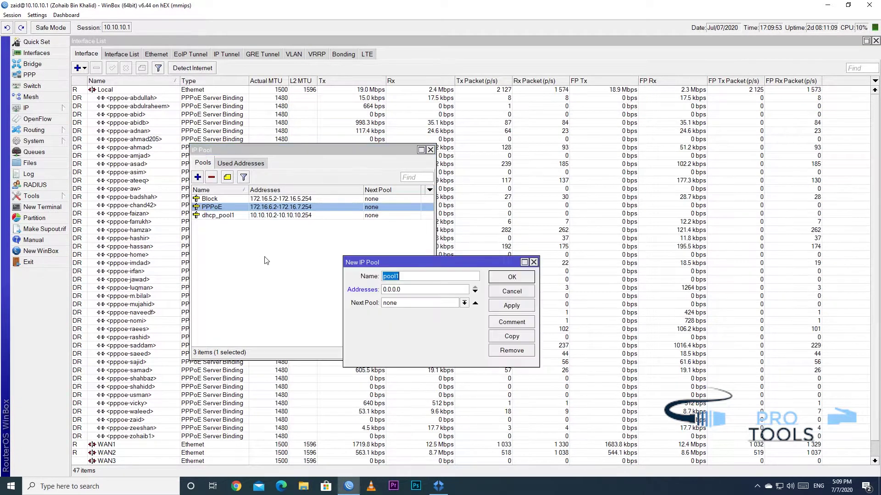
left_click(526, 293)
left_click(430, 150)
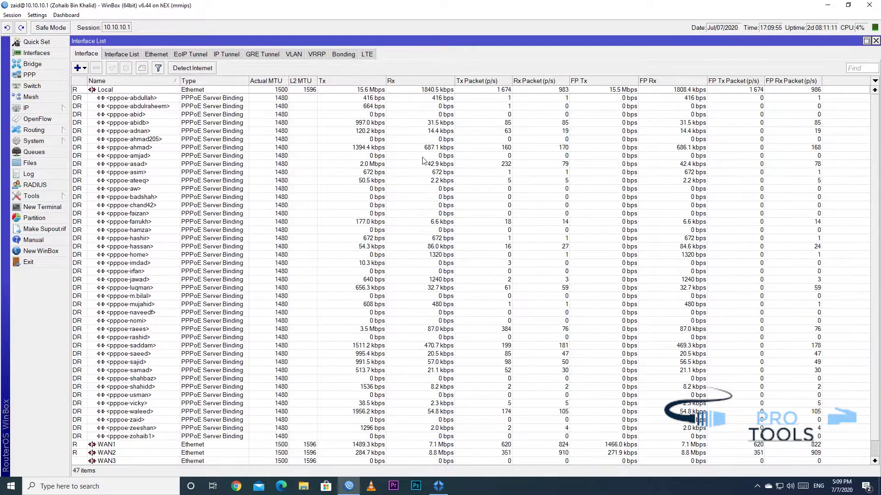
left_click(869, 5)
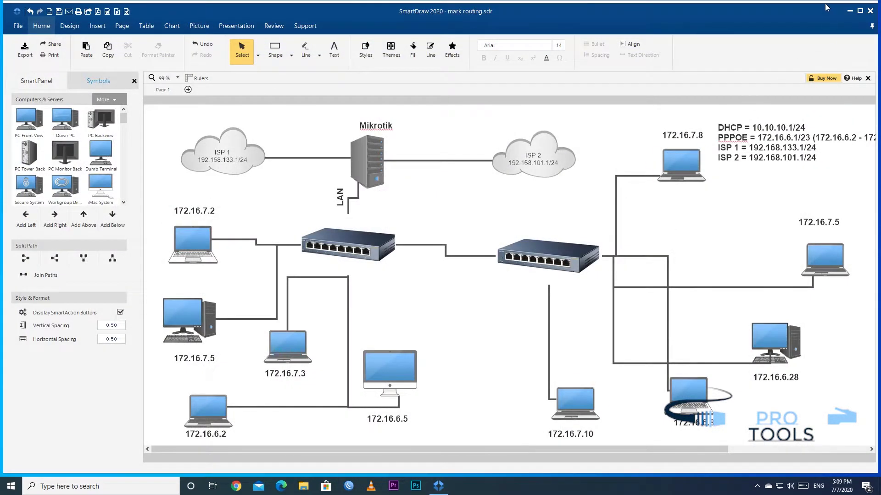
Minimize the network diagram and refresh the desktop
left_click(850, 11)
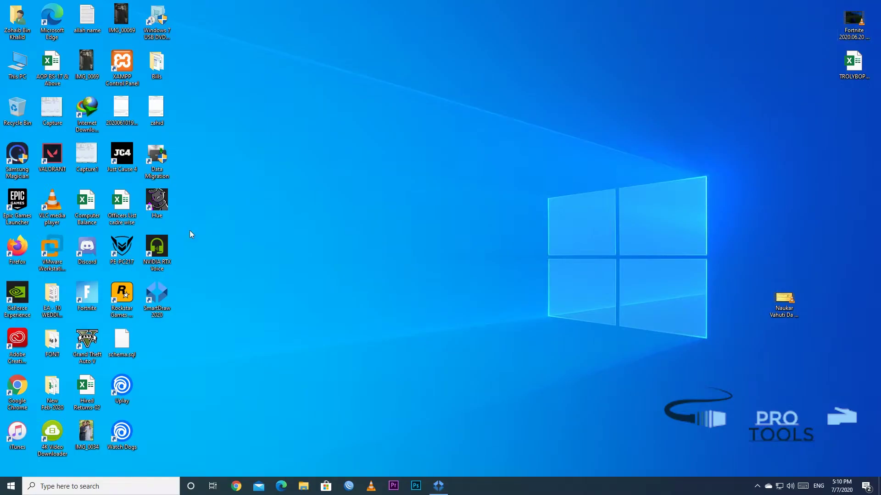
right_click(435, 259)
left_click(457, 288)
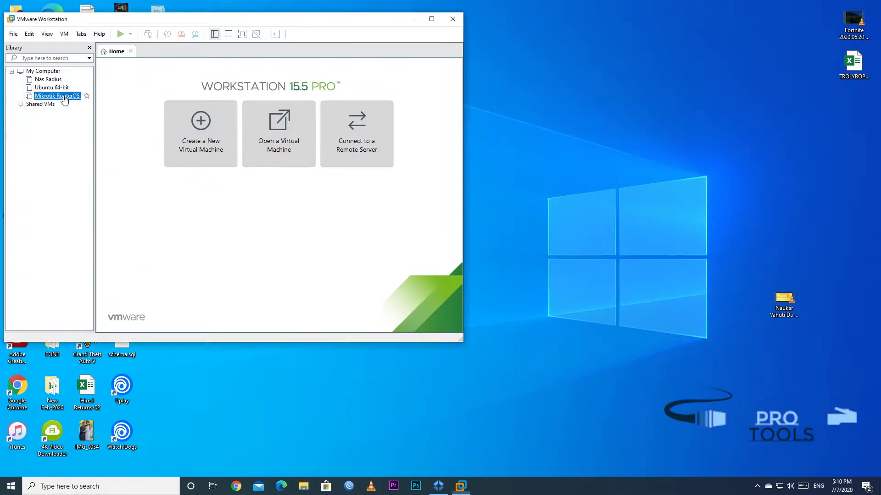
Boot the Mikrotik RouterOS VM to its login prompt and minimize its window
left_click(64, 97)
left_click(120, 35)
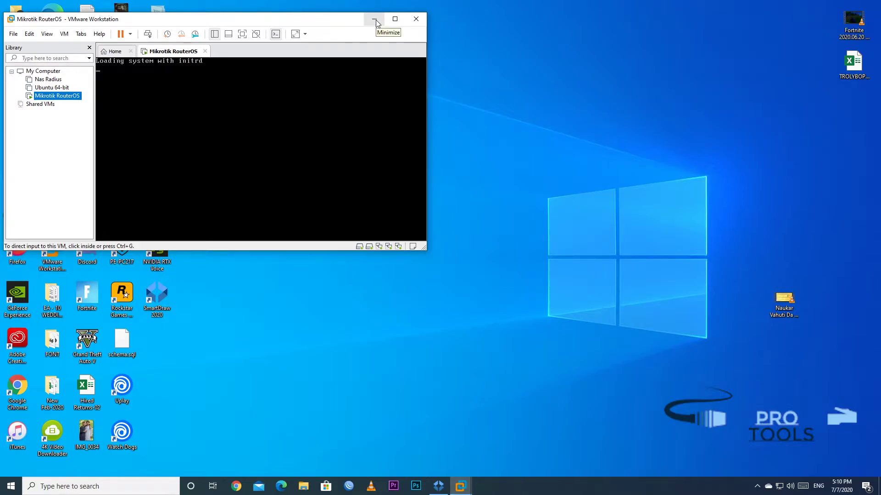
left_click_drag(362, 19, 522, 44)
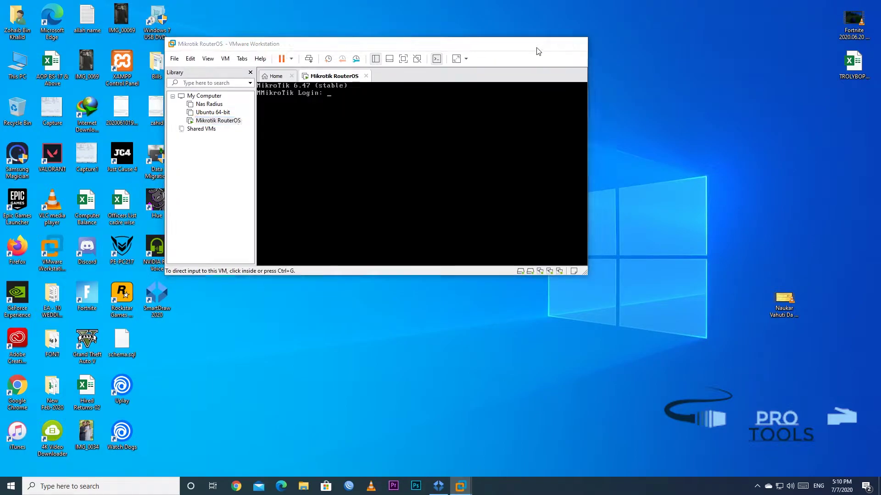
left_click(536, 45)
left_click(348, 486)
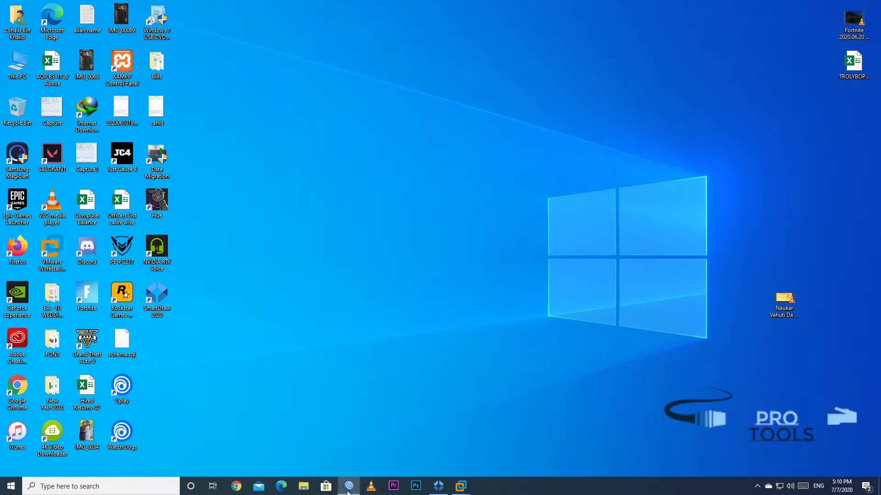
Refresh WinBox Neighbors and log into the router at 192.168.101.15
left_click(316, 218)
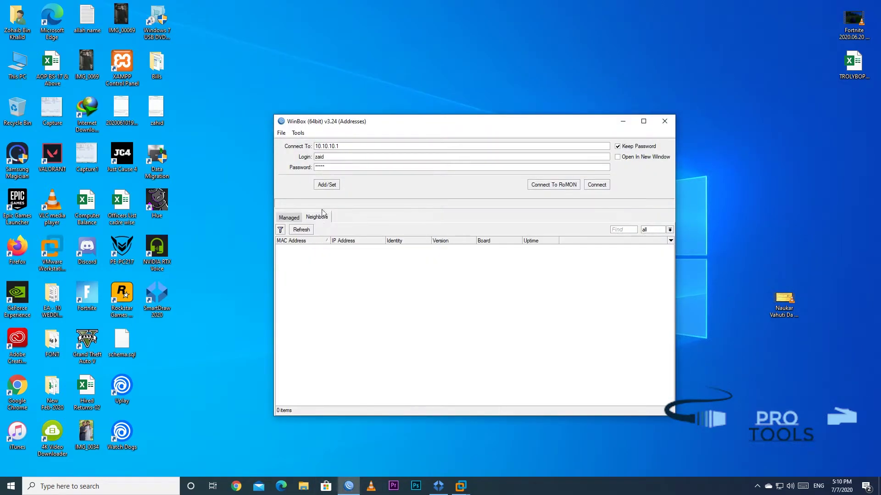
left_click(306, 231)
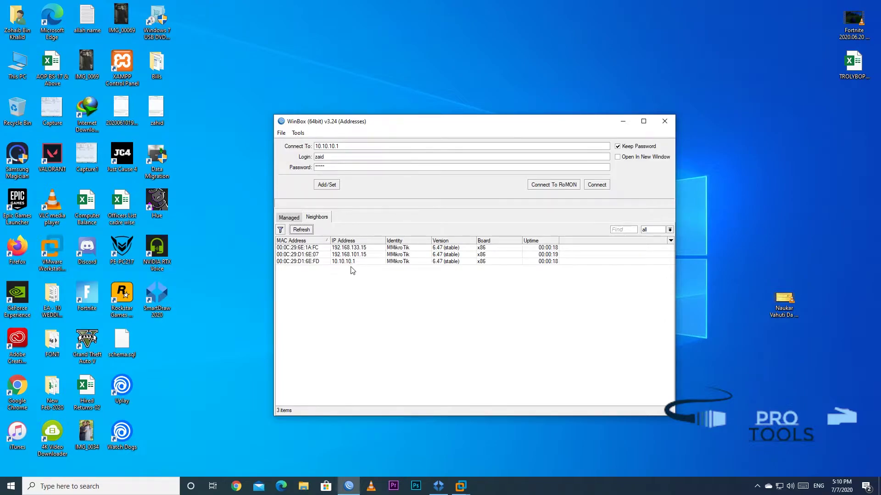
left_click(311, 255)
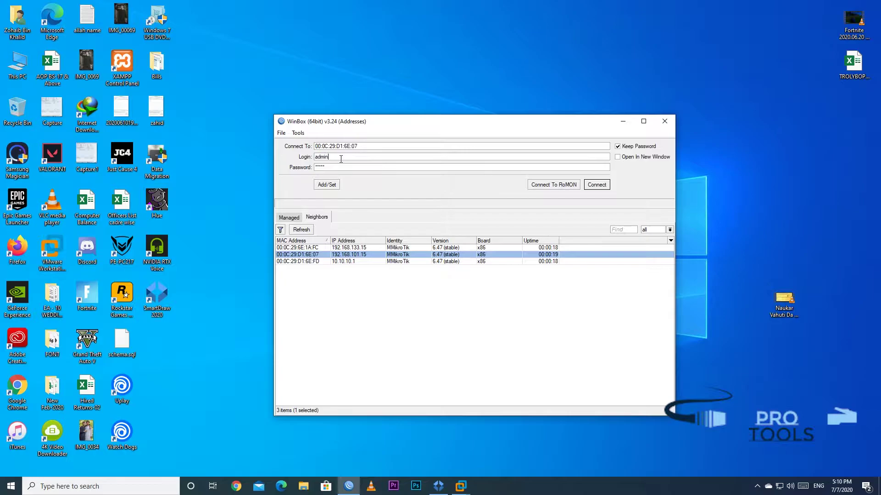
key("Return")
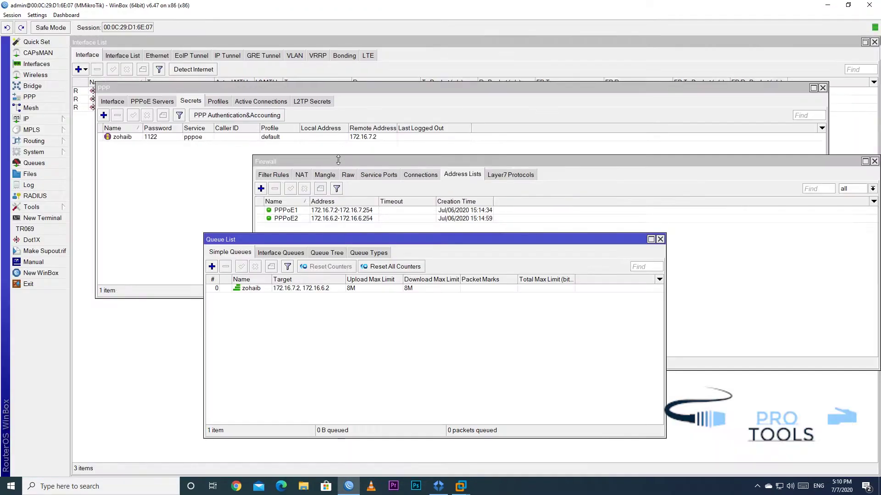
Delete the single simple queue targeting 172.16.7.2 and 172.16.6.2
left_click(312, 288)
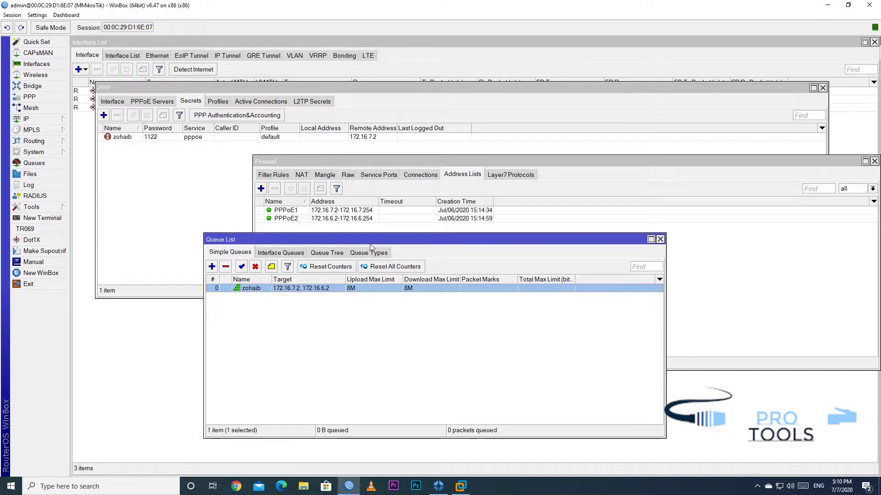
left_click(311, 211)
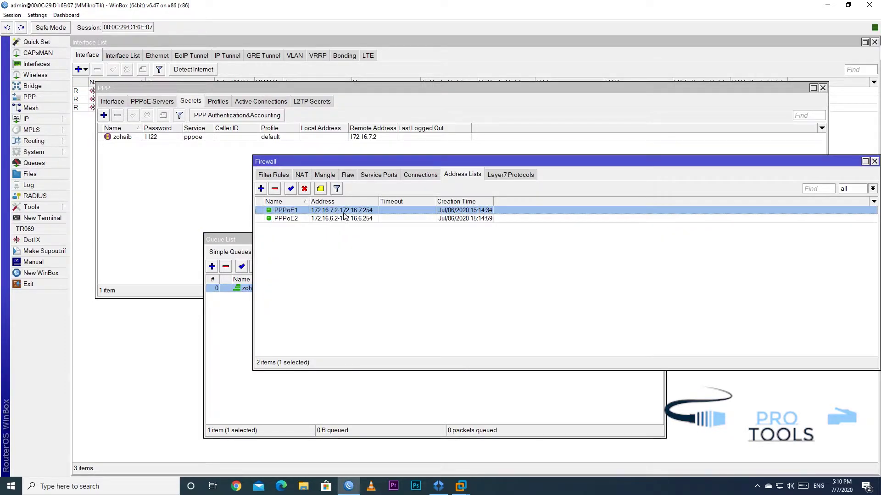
left_click(345, 218)
left_click(340, 388)
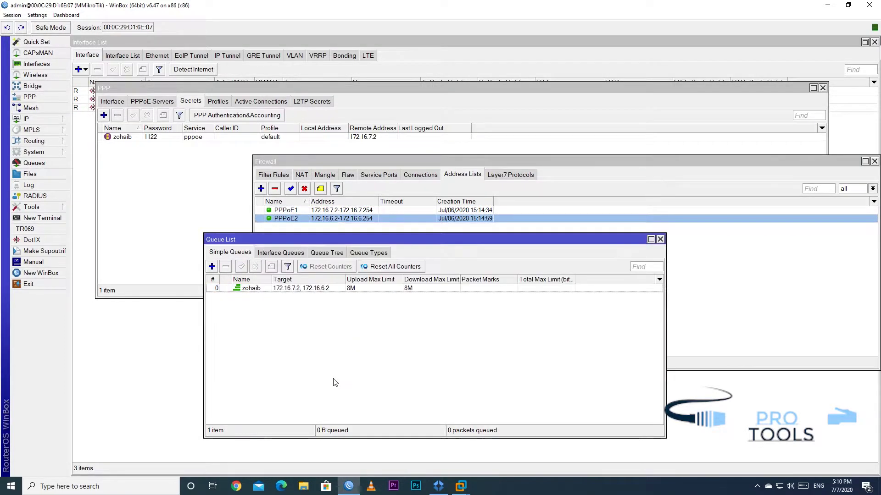
left_click(308, 288)
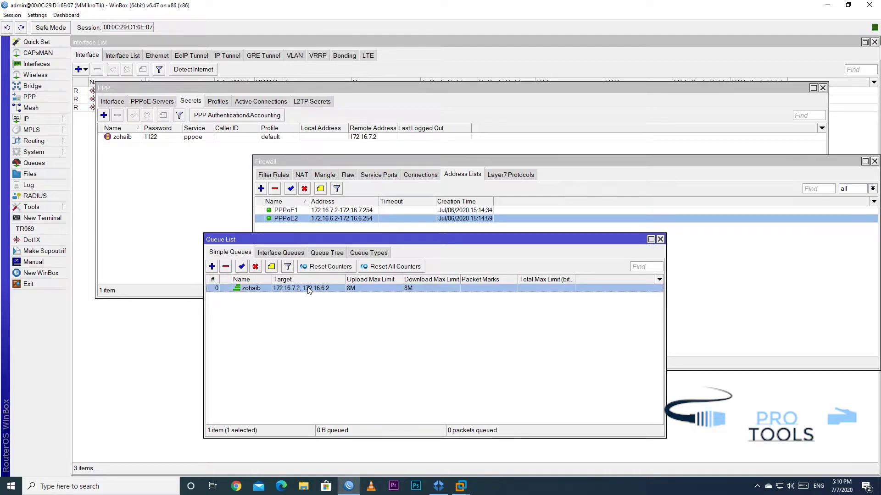
left_click(225, 267)
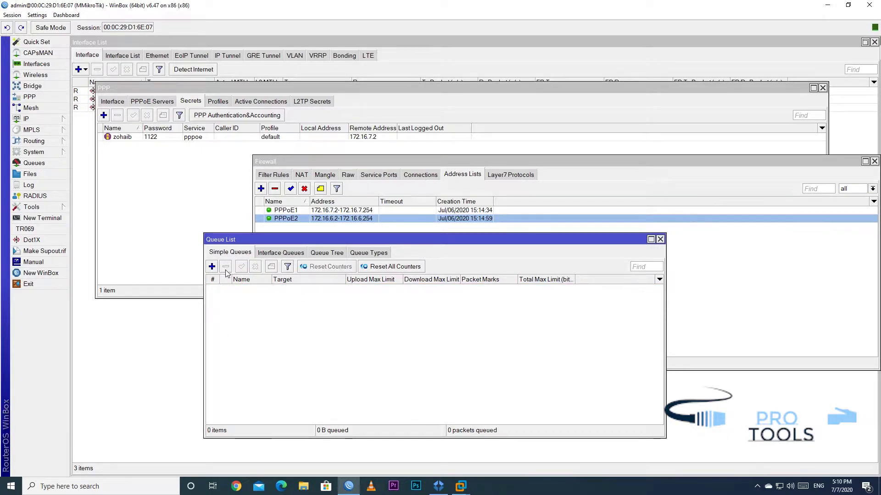
Review the PPPoE1 and PPPoE2 ranges in the firewall address lists
left_click(436, 218)
left_click(321, 211)
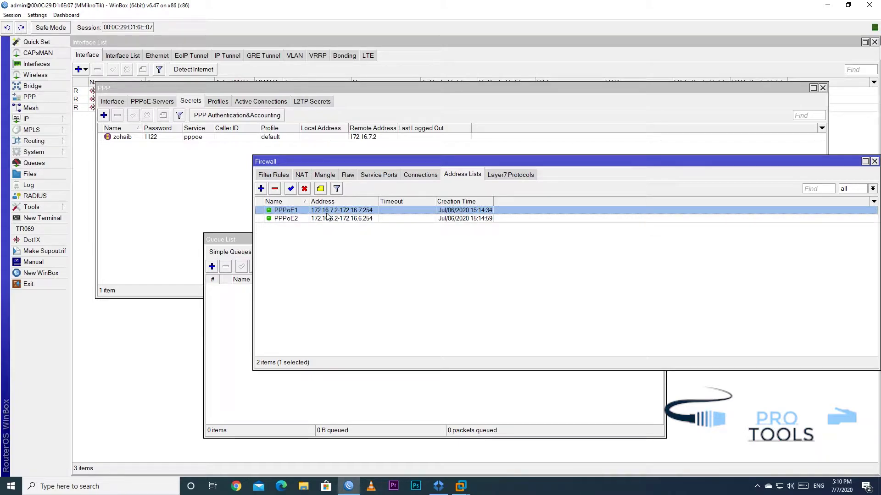
left_click(296, 219)
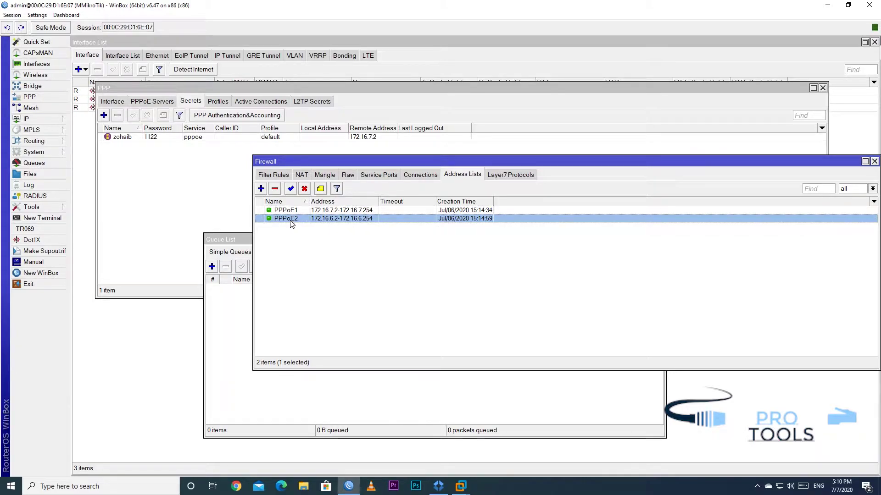
left_click(37, 118)
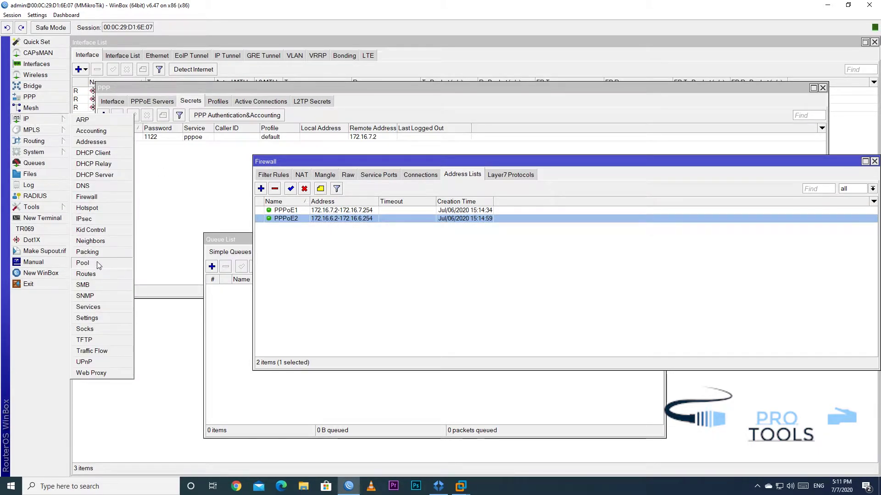
Rename the PPPoE pool to PPPoE2 with range 172.16.6.2-172.16.6.254
left_click(97, 265)
left_click_drag(200, 190, 367, 238)
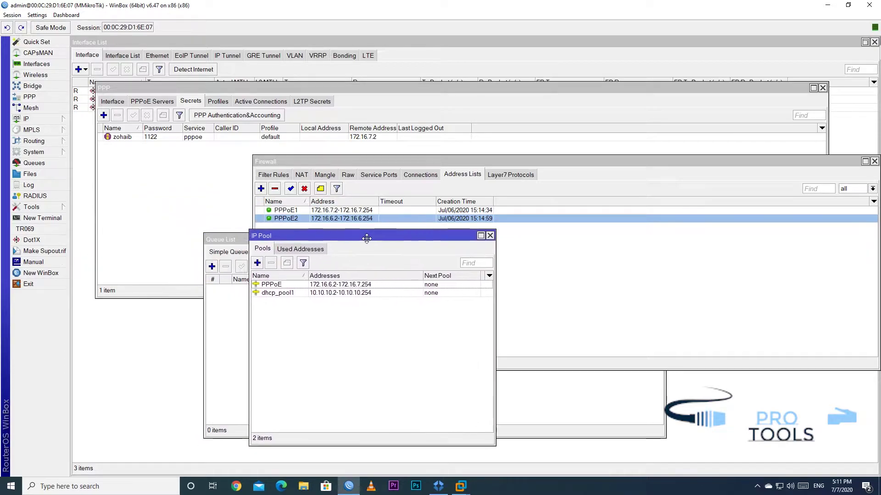
double_click(369, 285)
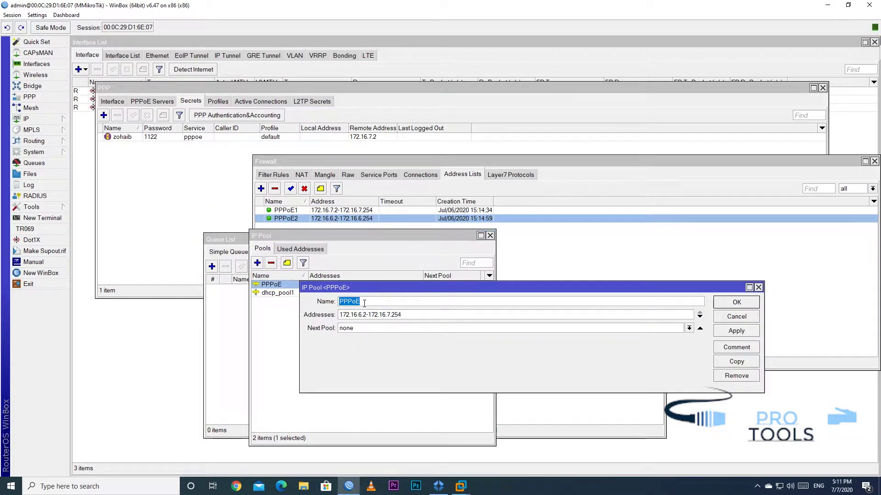
left_click_drag(357, 317, 442, 326)
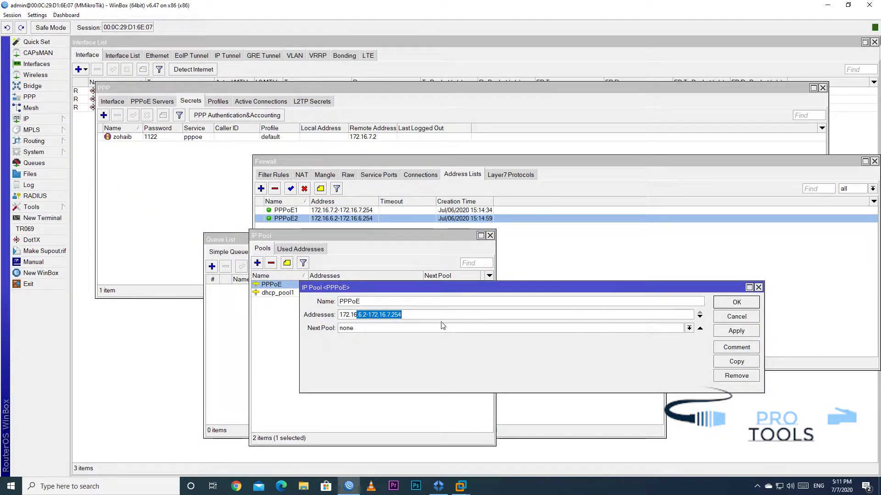
left_click(418, 318)
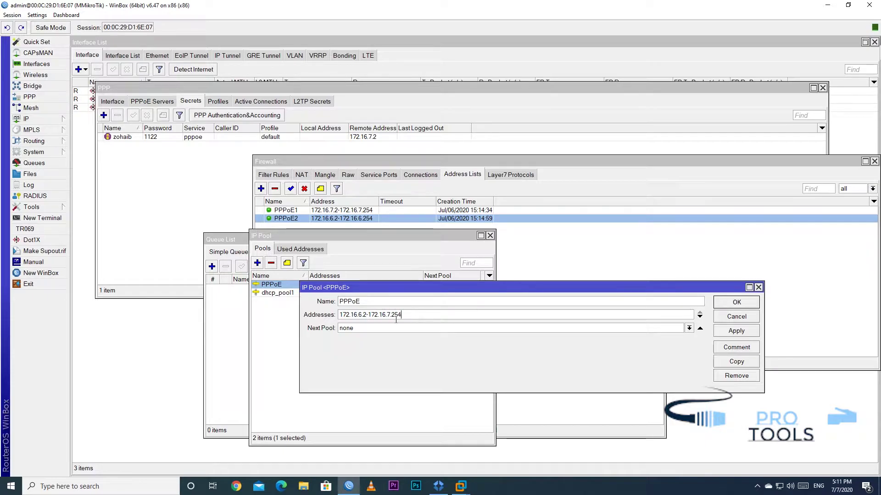
type("6")
left_click(441, 301)
type("2")
Copy it as pool PPPoE1 with range 172.16.7.2-172.16.7.254 and save both pools
left_click(736, 361)
type("PPPoE1")
left_click_drag(372, 326, 369, 326)
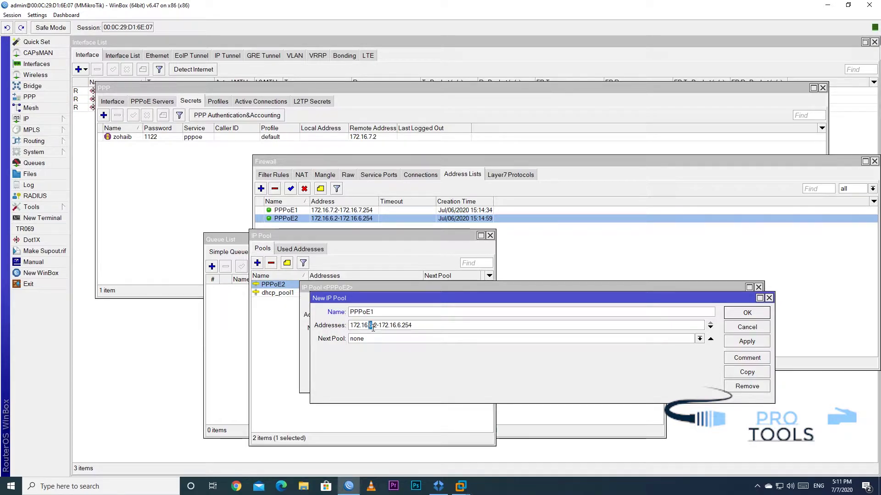
type("7")
left_click_drag(401, 326, 397, 326)
type("7")
left_click(746, 314)
left_click(735, 303)
left_click(339, 286)
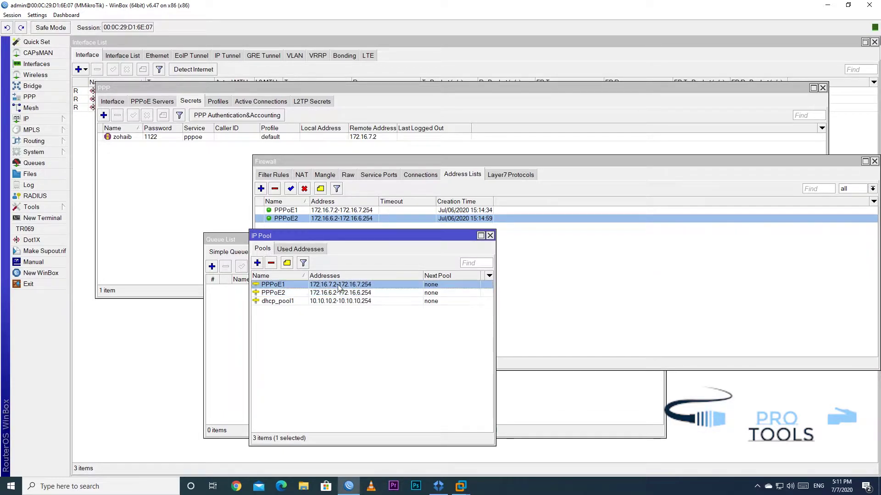
left_click(340, 294)
left_click(330, 288)
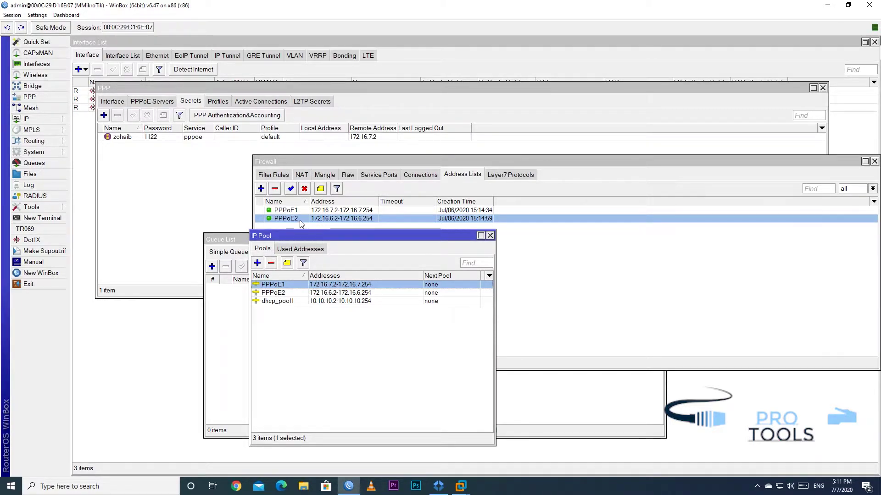
left_click(490, 235)
Close the firewall address lists and browse the Interface Queues, Queue Tree and Queue Types lists
key("Escape")
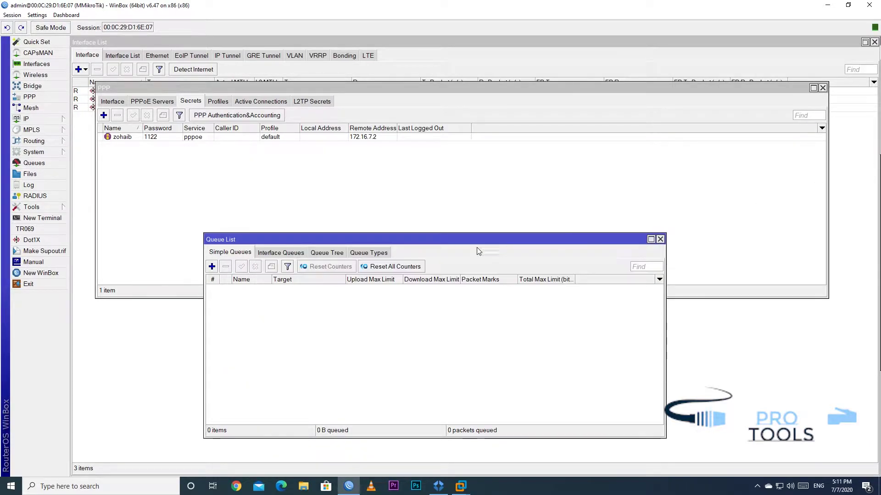
left_click(284, 253)
left_click(327, 253)
left_click(368, 253)
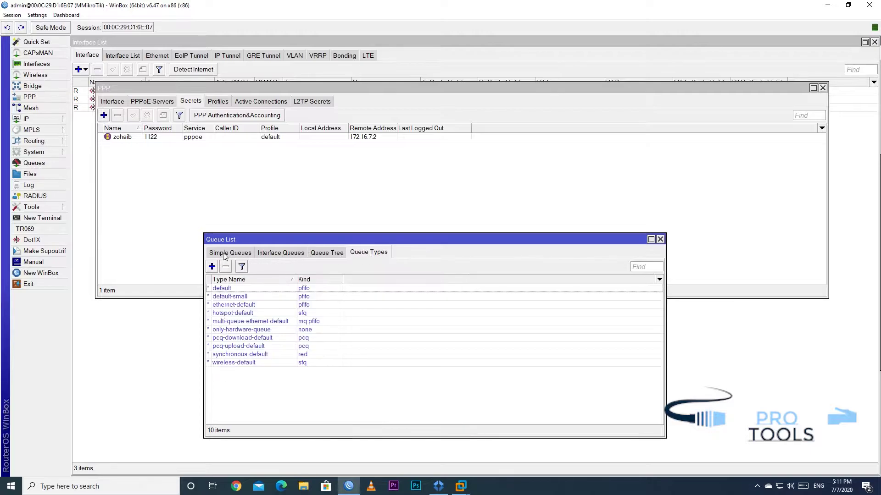
left_click(216, 255)
left_click(325, 255)
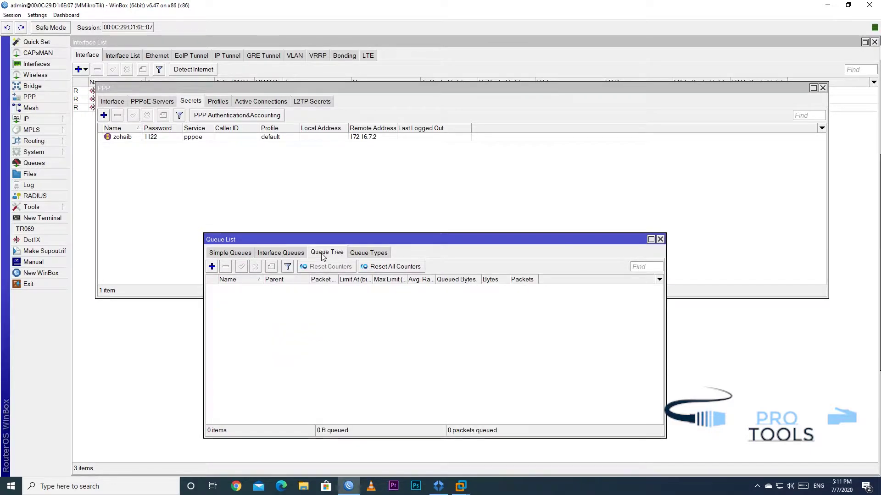
left_click(223, 252)
Close the queue list and delete the lone PPP secret
left_click(660, 240)
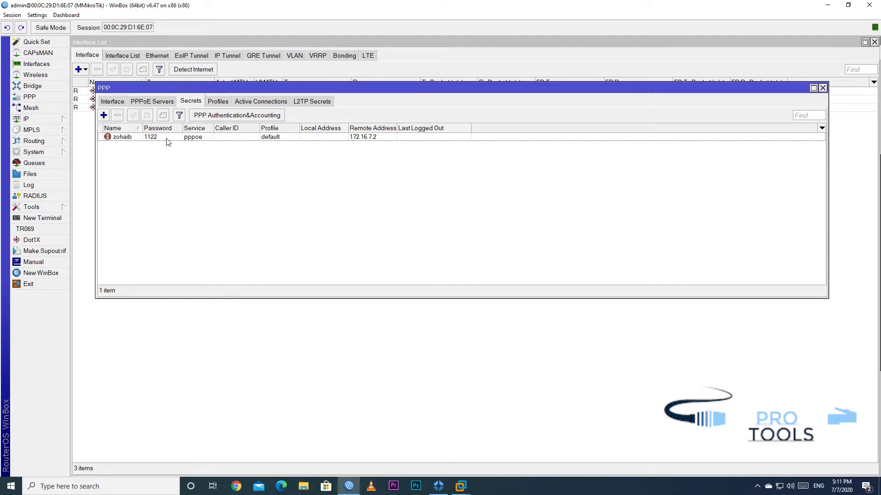
left_click(154, 138)
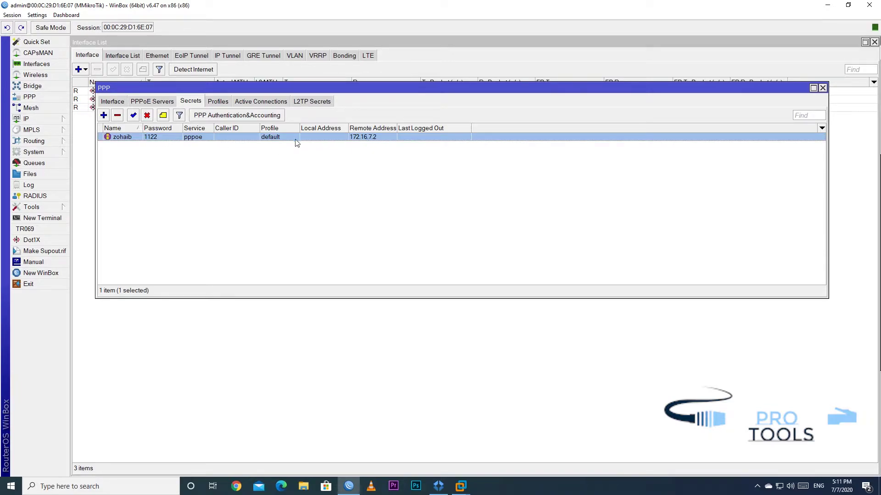
left_click(118, 116)
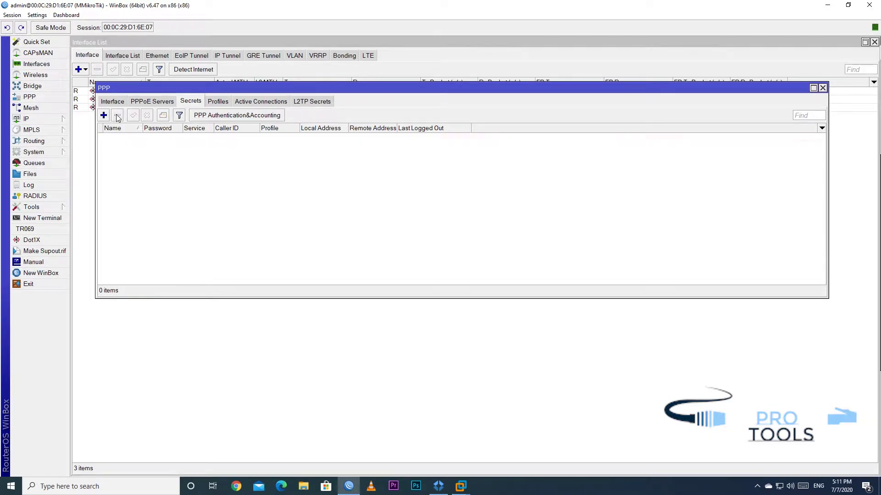
Blank out the default PPP profile's 1.1.1.1 local address and PPPoE2 remote address, then save
left_click(227, 103)
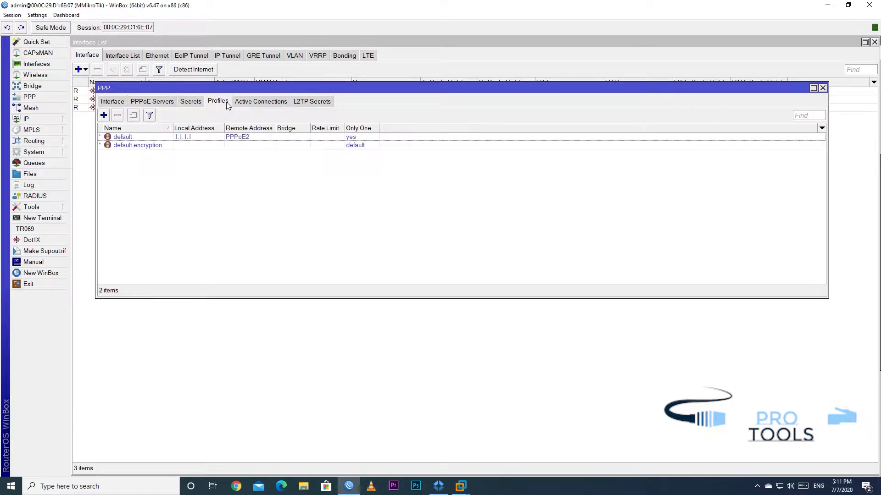
left_click(233, 137)
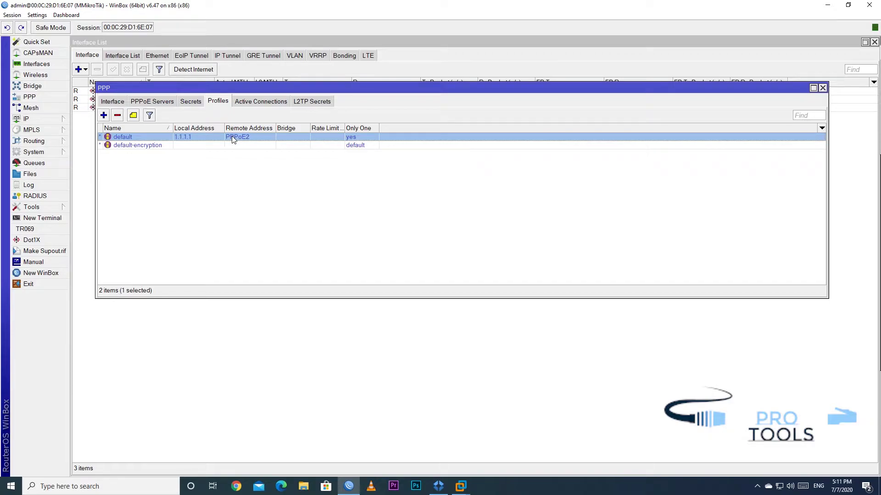
double_click(212, 140)
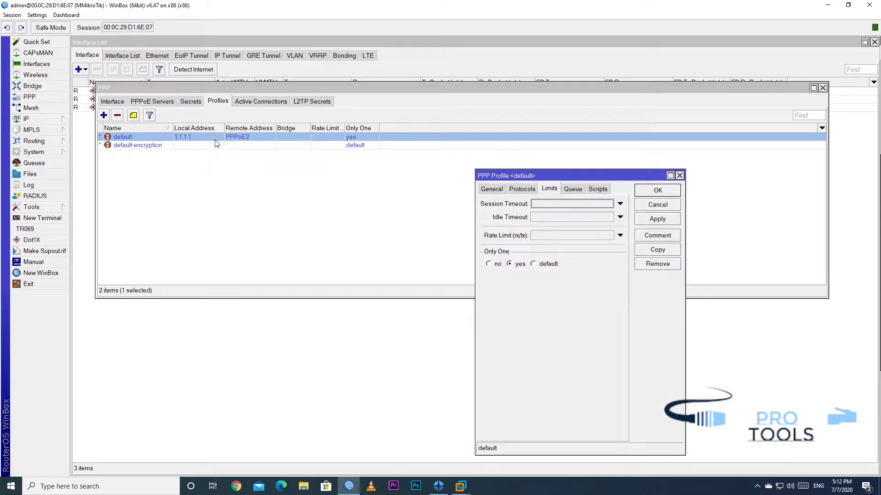
left_click(519, 191)
left_click(496, 191)
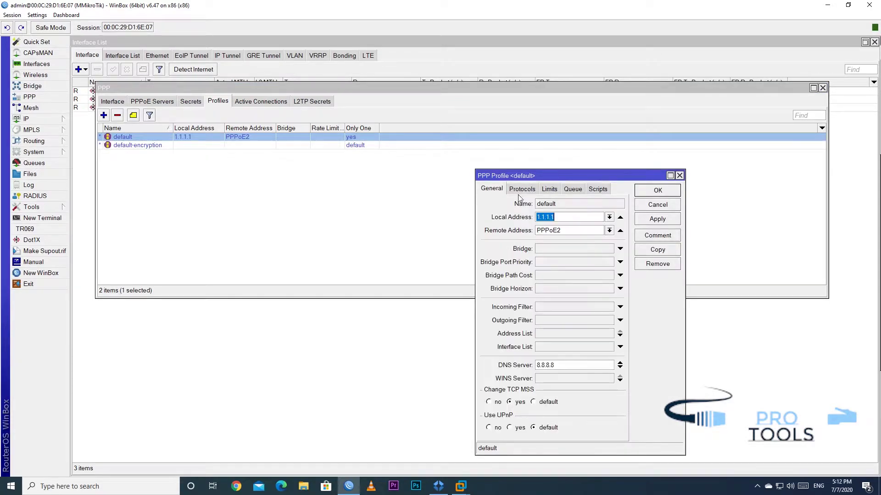
left_click(620, 231)
left_click(620, 217)
left_click(657, 190)
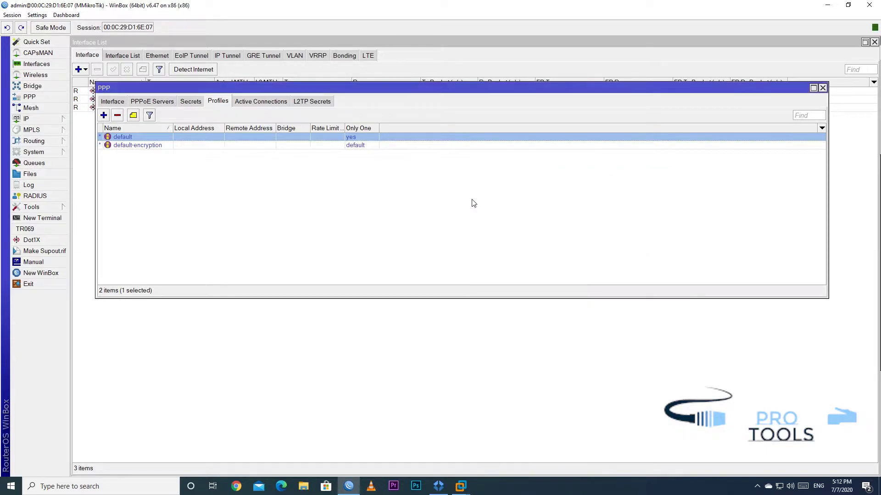
left_click(502, 203)
Start a new PPP profile named 1MB WAN1 and check the PPPoE1/PPPoE2 address-list ranges
left_click(104, 115)
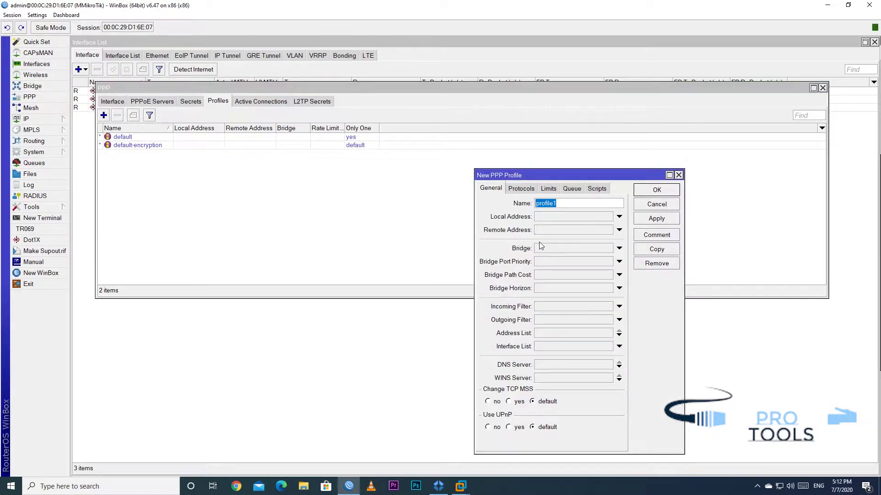
type("1MB WAN1")
left_click(27, 119)
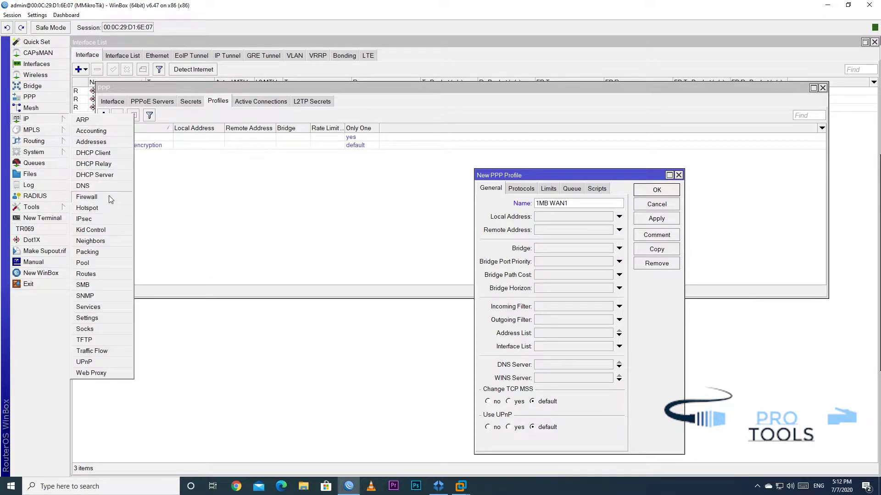
left_click(86, 197)
left_click(305, 211)
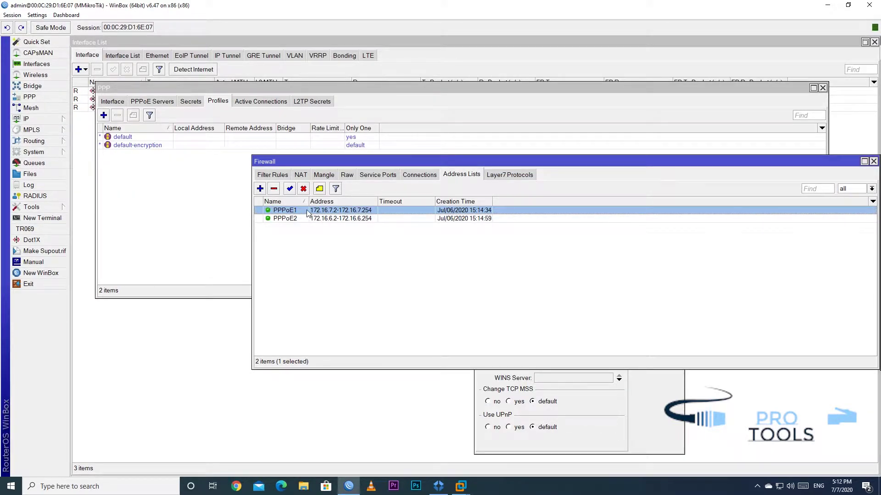
left_click(340, 220)
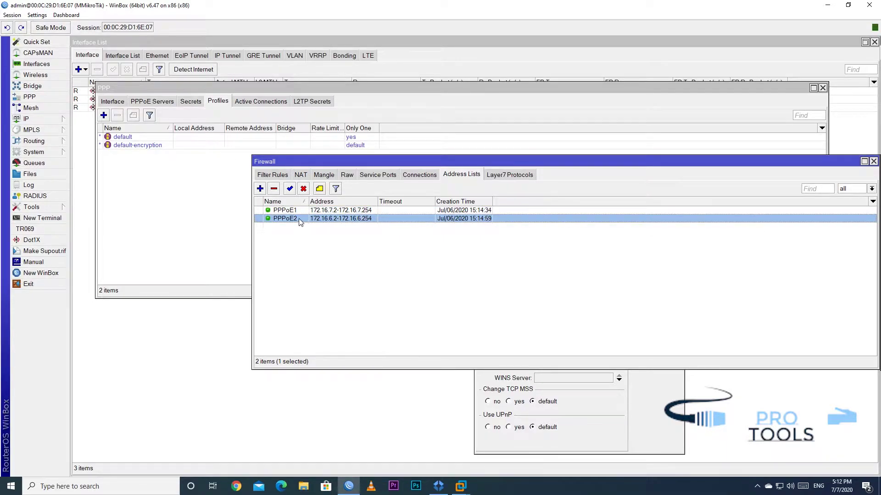
left_click_drag(799, 161, 768, 78)
left_click(637, 353)
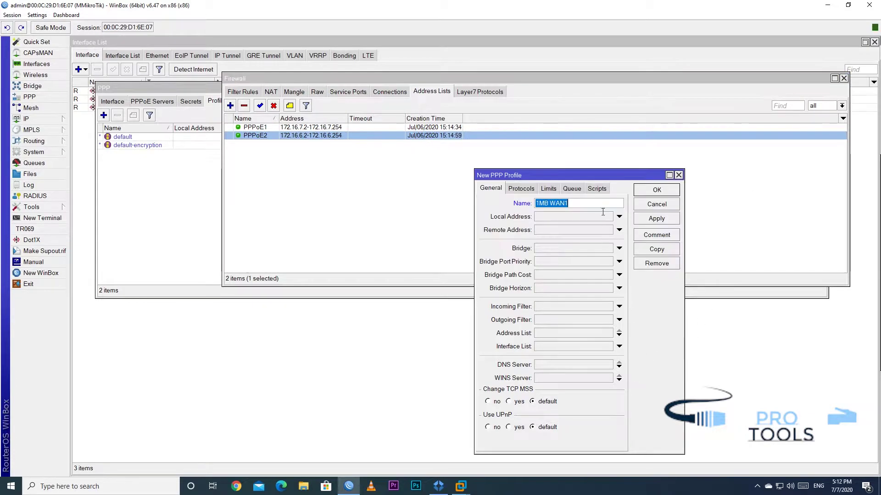
left_click_drag(588, 180, 409, 162)
Give the profile local address 172.16.7.1 and remote address pool PPPoE1
left_click(441, 198)
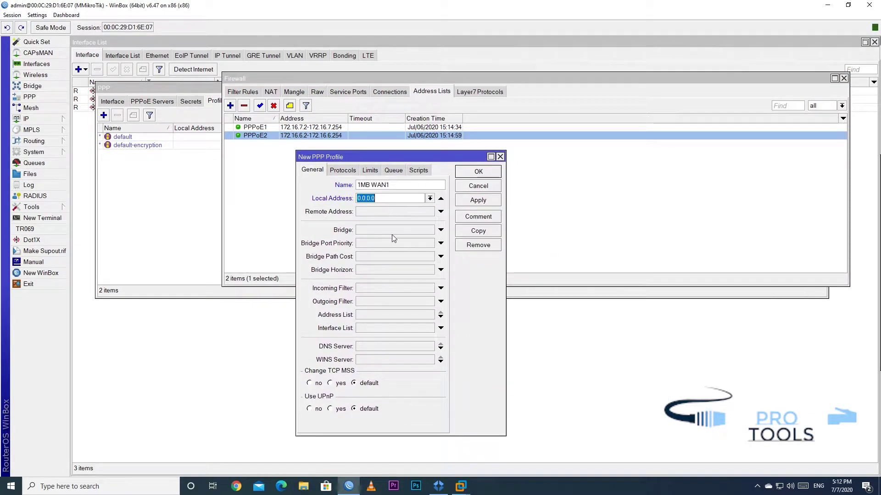
type("172.16.7.1")
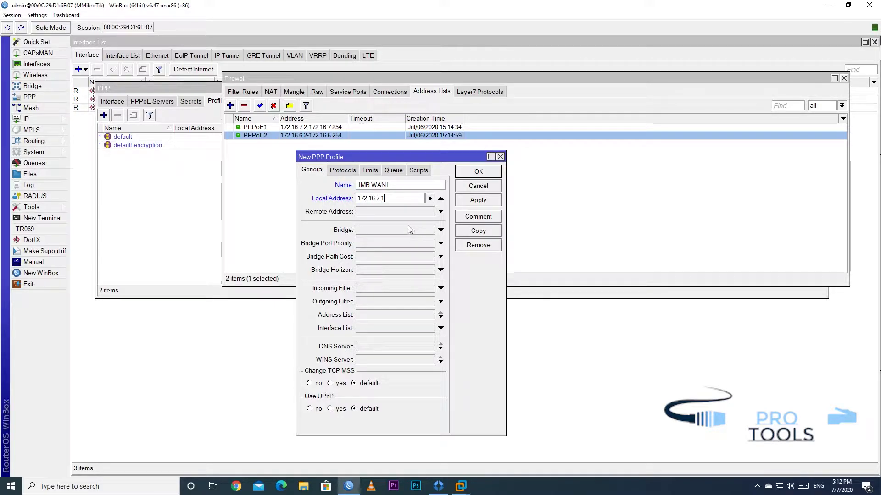
left_click(440, 212)
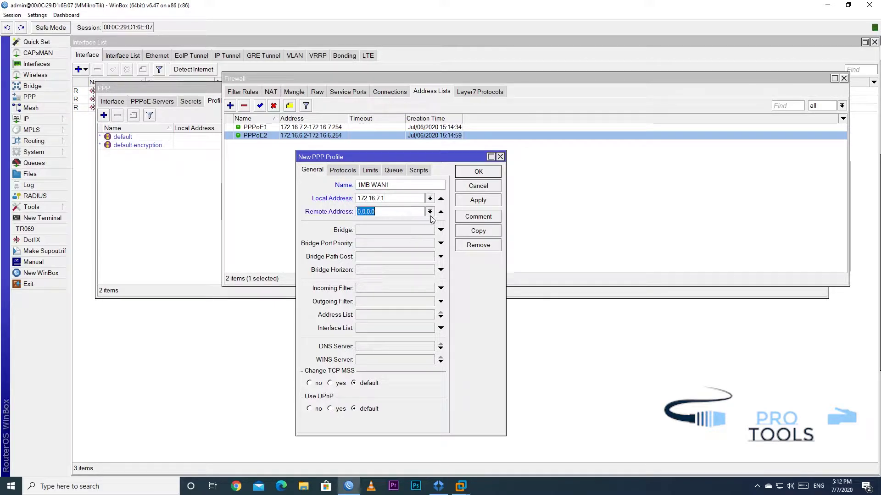
left_click(429, 212)
left_click(368, 221)
left_click(394, 202)
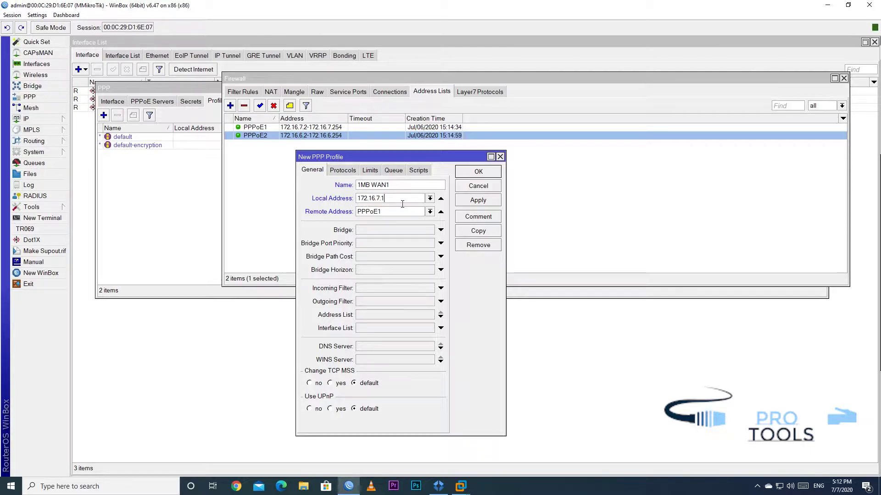
left_click(398, 202)
left_click_drag(397, 202, 357, 204)
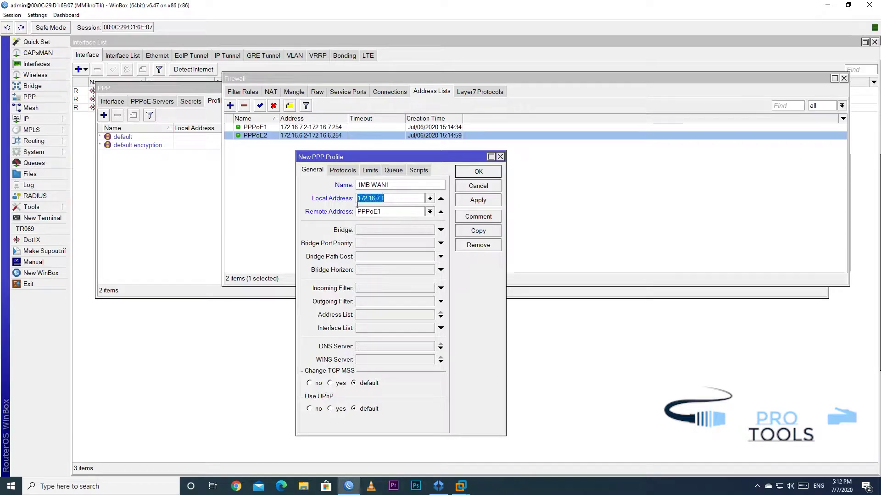
left_click(393, 203)
Set DNS server 8.8.8.8 and limit the profile to Only One session per user
left_click(435, 347)
type("8.")
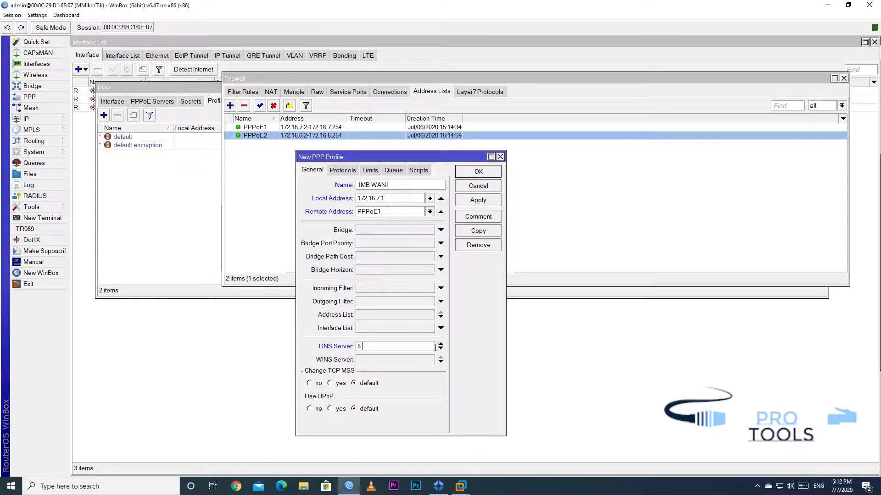
type("8.8.8")
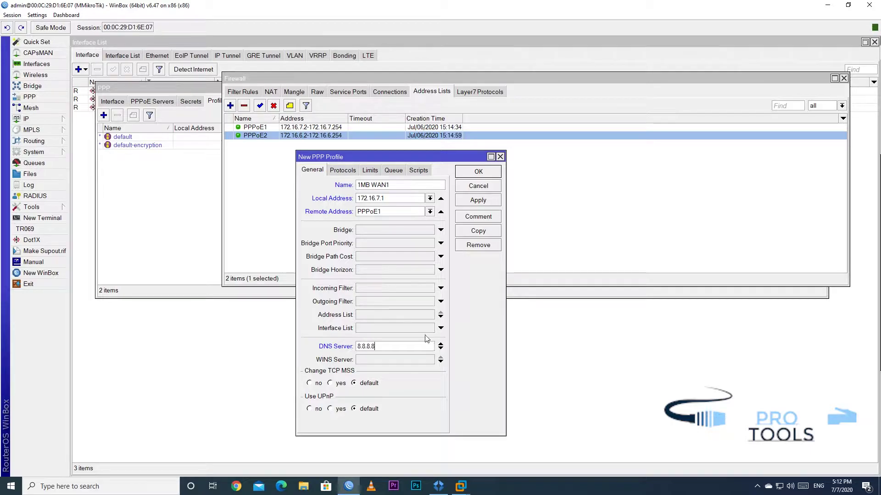
left_click(370, 170)
left_click(328, 245)
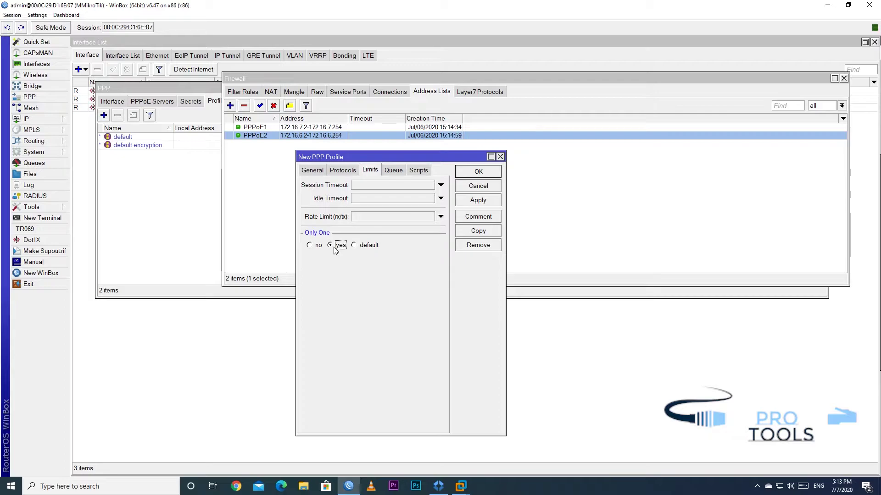
Set the new profile's Only One restriction to no on the Limits tab
left_click(318, 247)
Set Only One to yes and enter rate limit 1M/1M 3M/3M 1M/1M 15/15
left_click(338, 247)
left_click(379, 218)
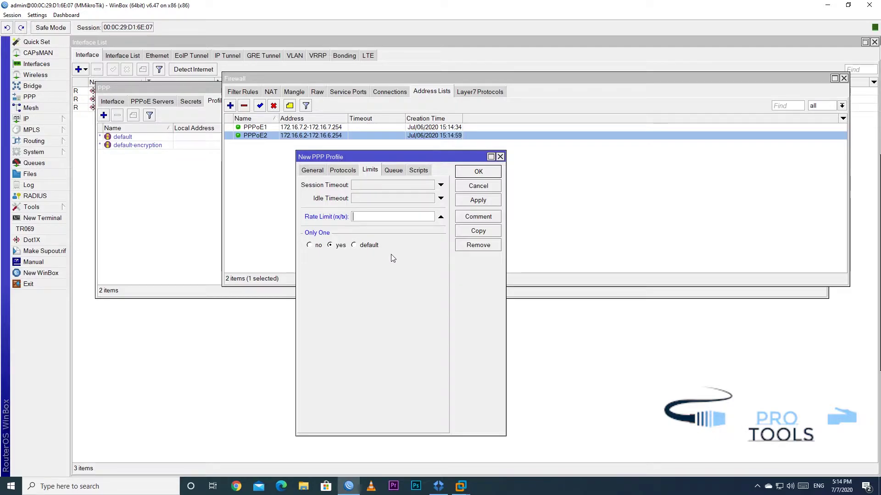
type("1M/1M")
key("Right")
key("Right")
key("Right")
type("3")
type("M")
type("3M")
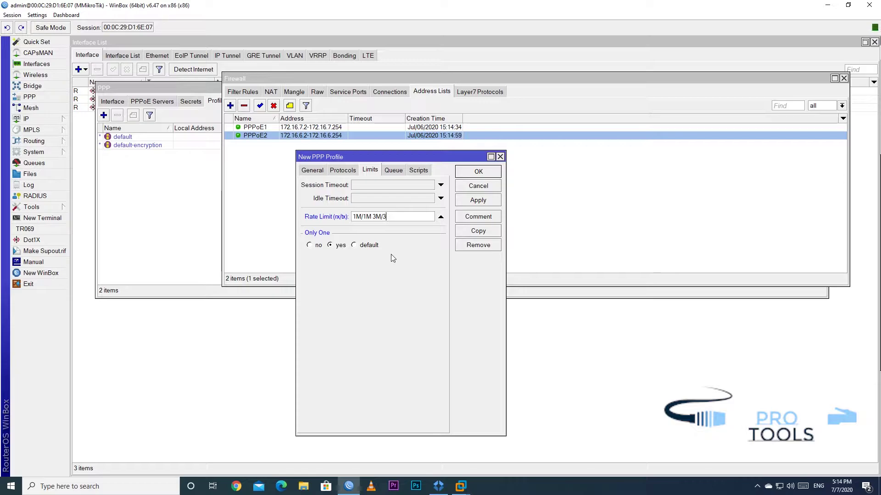
type(" 1M/1M")
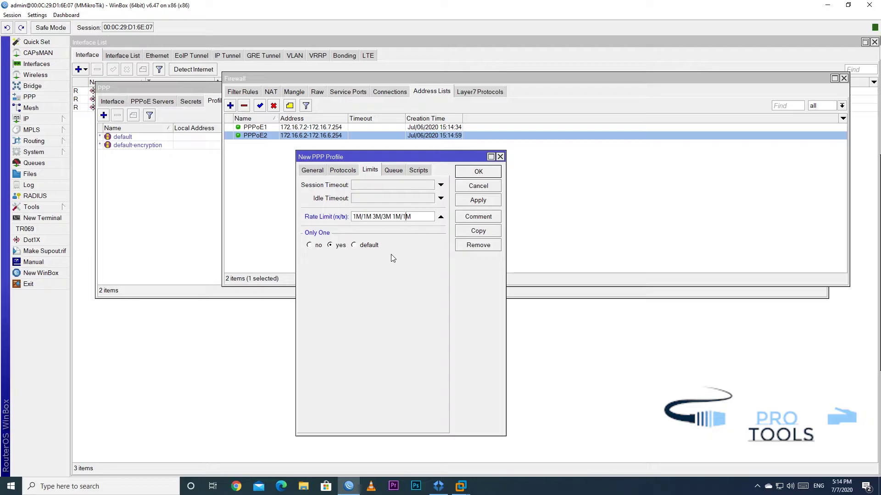
key("Left")
key("Left")
key("Left")
key("shift+Left")
key("shift+Left")
key("shift+Left")
key("shift+Left")
key("shift+Left")
key("Right")
key("Right")
key("shift+Right")
key("shift+Right")
key("shift+Right")
key("shift+Right")
key("shift+Right")
key("Right")
key("Right")
Highlight each rate-limit part in turn, keeping the burst settings intact
key("shift+Right")
key("shift+Right")
key("shift+Right")
key("shift+Right")
key("shift+Right")
key("Right")
type("15/15")
key("shift+Left")
key("shift+Left")
key("shift+Left")
key("shift+Left")
key("shift+Left")
key("Left")
key("Left")
key("shift+Left")
key("shift+Left")
key("shift+Left")
key("shift+Left")
key("shift+Left")
key("Left")
key("Left")
key("shift+Left")
key("shift+Left")
key("shift+Left")
key("shift+Left")
key("shift+Left")
key("Left")
key("Left")
key("shift+Left")
key("shift+Left")
key("shift+Left")
key("shift+Left")
key("shift+Right")
key("shift+Right")
key("shift+Right")
key("shift+Right")
key("shift+Right")
key("shift+Right")
key("shift+Right")
key("shift+Right")
key("shift+Right")
key("shift+Right")
key("shift+Right")
key("shift+Right")
key("shift+Right")
key("shift+Right")
key("shift+Right")
key("shift+Right")
key("shift+Right")
key("shift+Right")
key("shift+Right")
key("shift+Right")
key("Right")
key("Left")
key("Left")
key("Left")
key("Left")
key("Left")
key("Left")
key("Left")
key("Left")
key("Left")
key("Right")
key("Right")
key("shift+Right")
key("shift+Right")
key("shift+Right")
key("shift+Right")
key("shift+Right")
key("shift+Right")
key("shift+Right")
key("shift+Right")
key("shift+Right")
key("shift+Right")
key("shift+End")
key("BackSpace")
key("ctrl+z")
left_click(350, 170)
Save 1MB WAN1, then copy it as 1MB WAN2 with local address 172.16.6.1 and pool PPPoE2
left_click(321, 173)
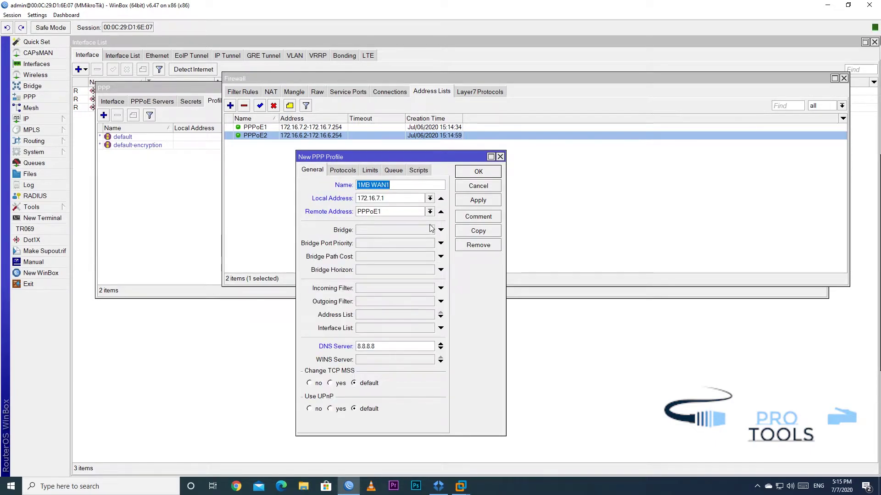
left_click(478, 202)
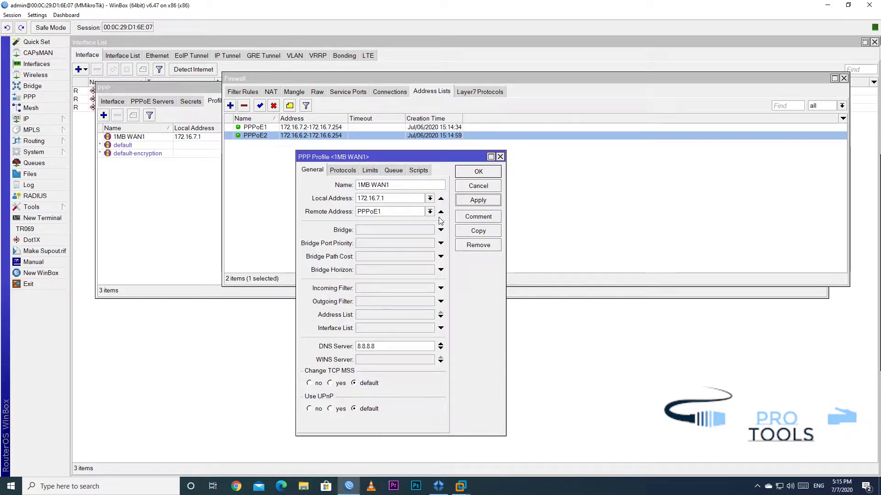
left_click(467, 231)
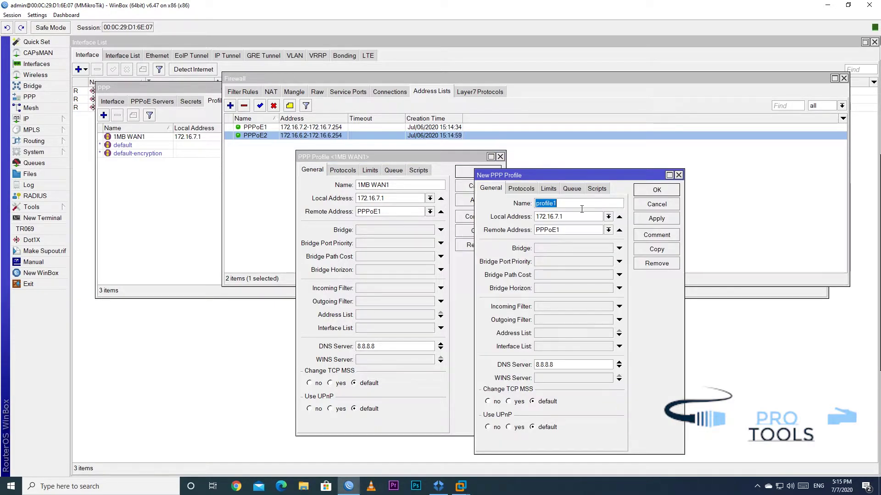
type("1M")
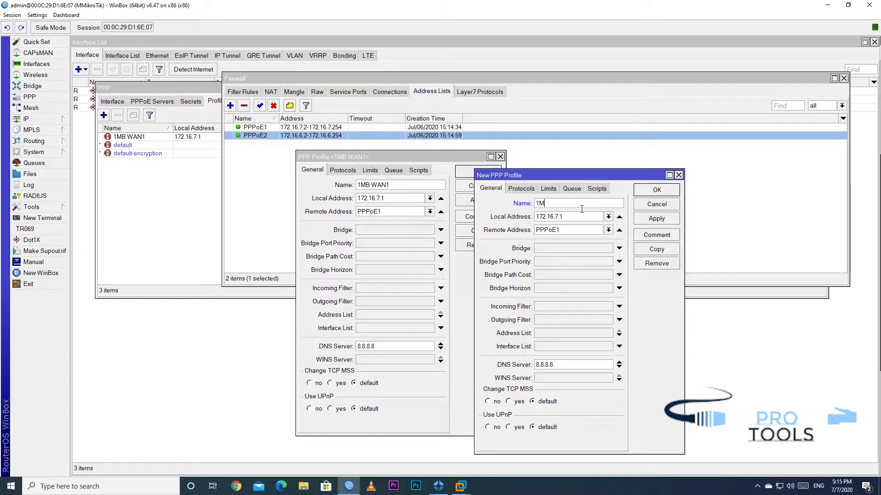
type("B WAN2")
double_click(556, 216)
type("6")
key("Tab")
type("PPPoE2")
left_click(656, 219)
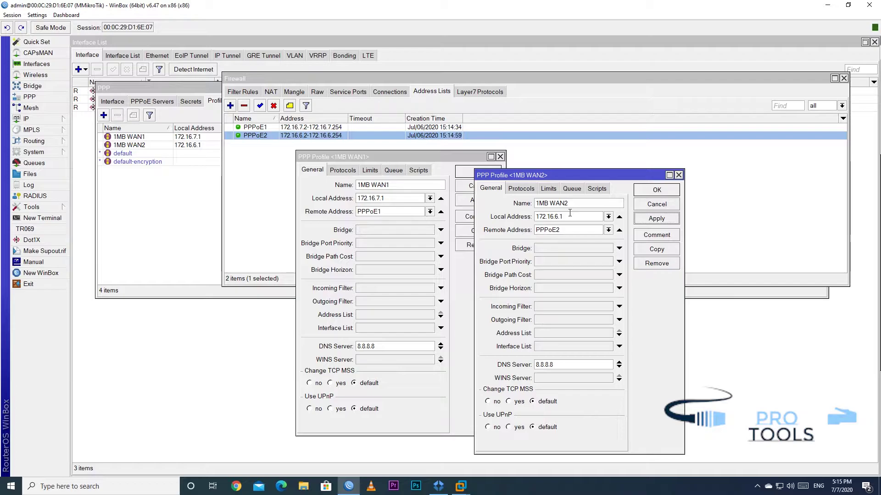
Copy both 1MB profiles, close the originals, and name the copies 4MB WAN1 and 4MB WAN2
left_click(655, 250)
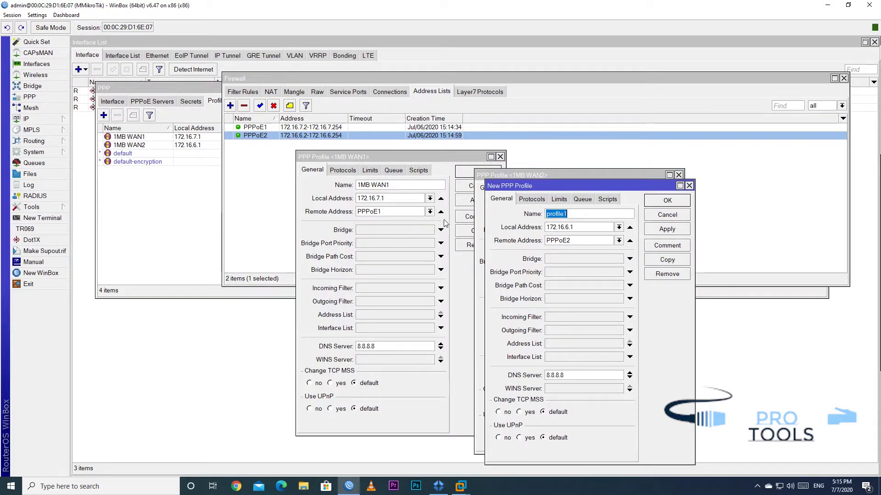
left_click(468, 231)
left_click(478, 172)
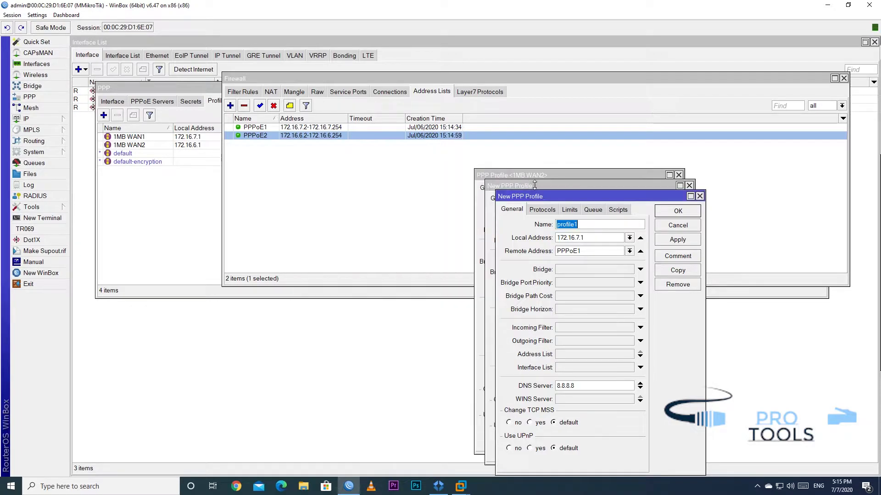
left_click_drag(544, 174, 231, 146)
left_click(354, 164)
left_click_drag(527, 196, 241, 171)
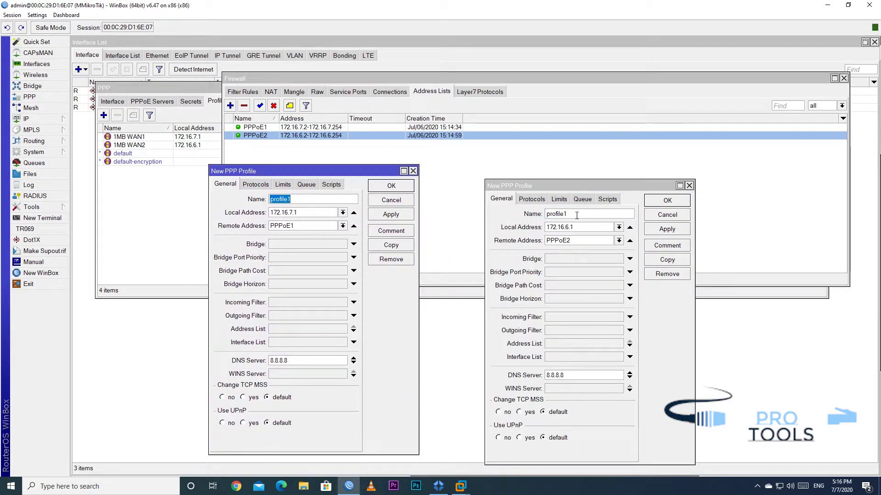
type("4")
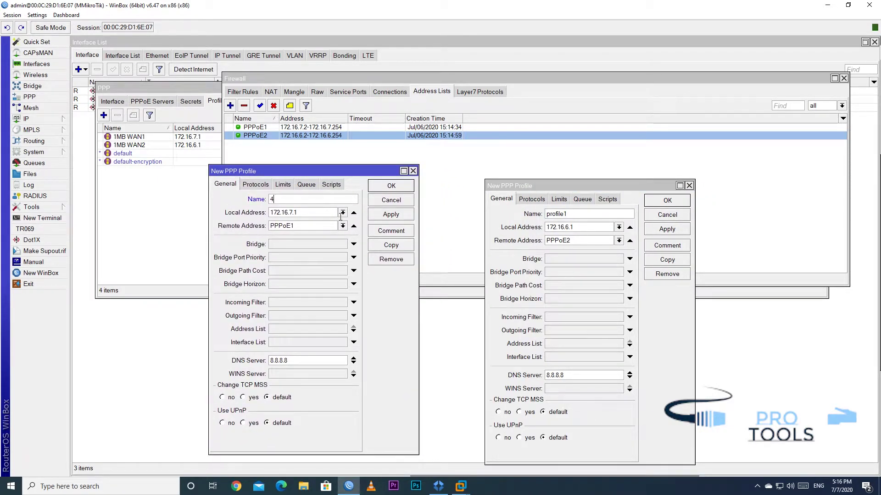
type("MB WAN1")
double_click(582, 214)
type("4MB WAN")
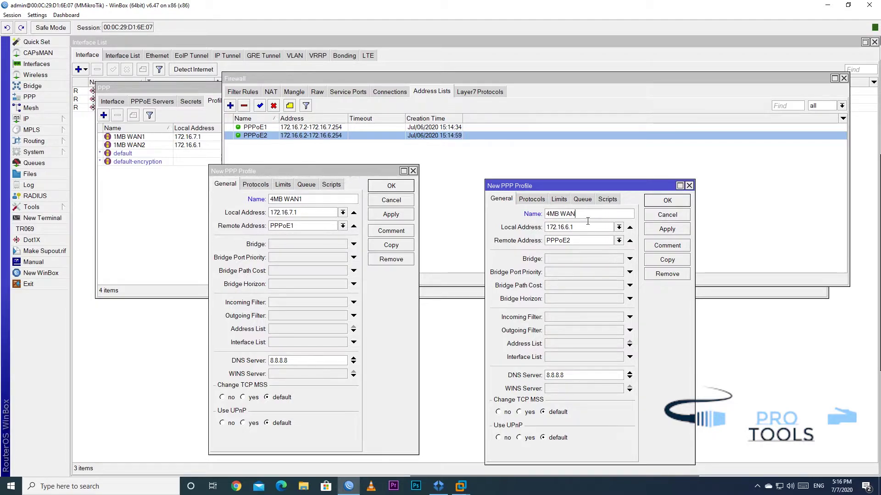
type("2")
Show the SmartDraw diagram, pointing out the Mikrotik router between the ISP 1 and ISP 2 clouds
left_click(439, 486)
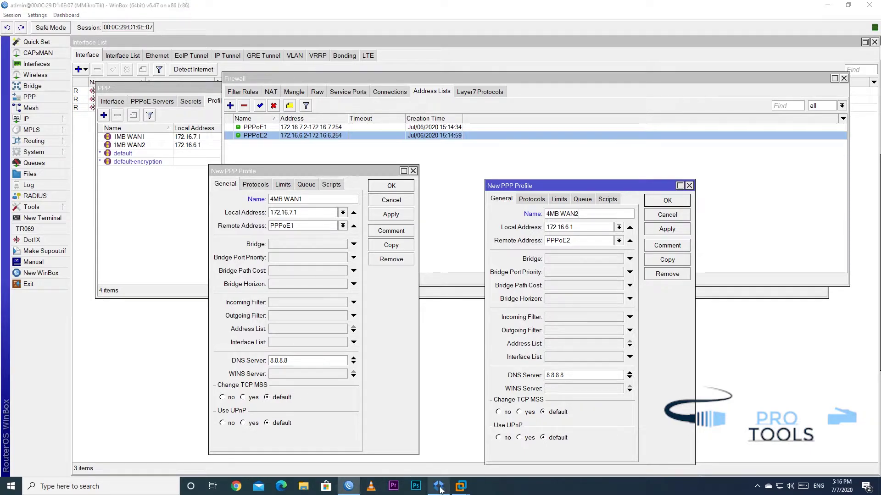
left_click(523, 158)
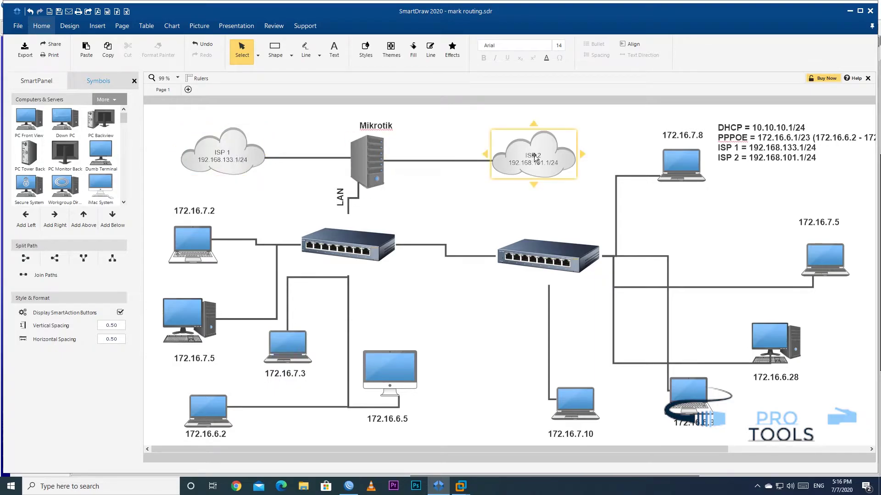
left_click(203, 163)
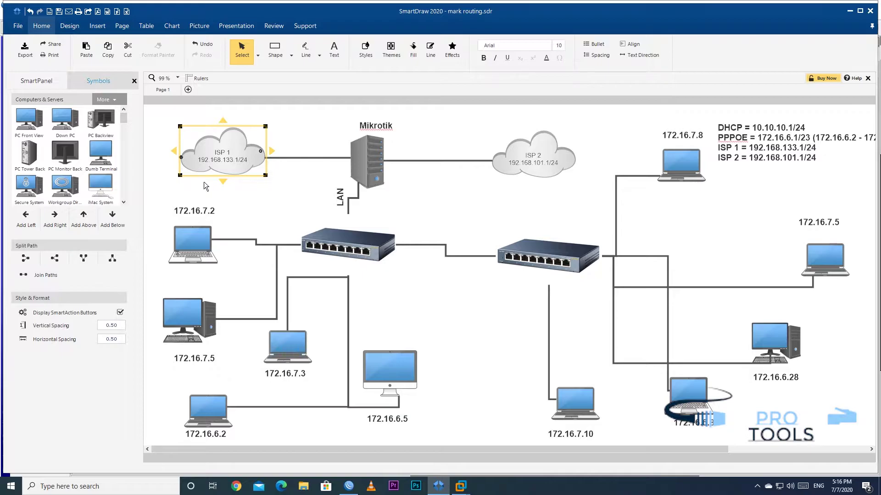
left_click(544, 150)
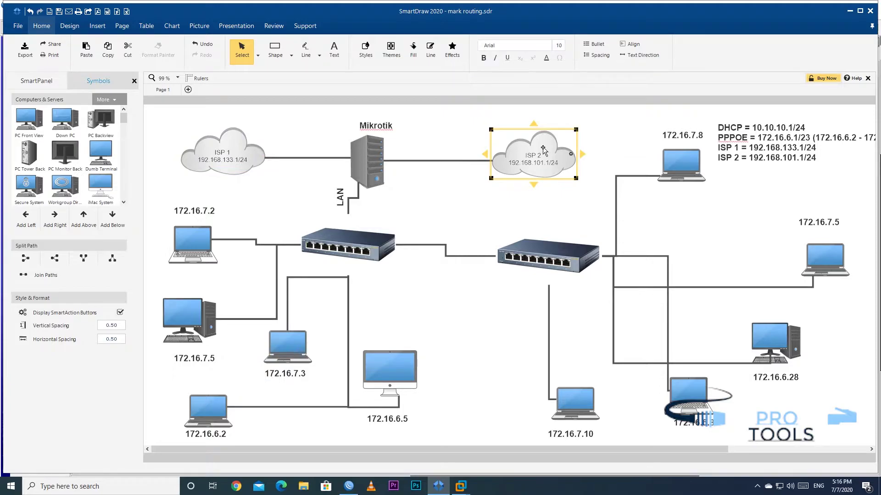
left_click(367, 159)
left_click(242, 157)
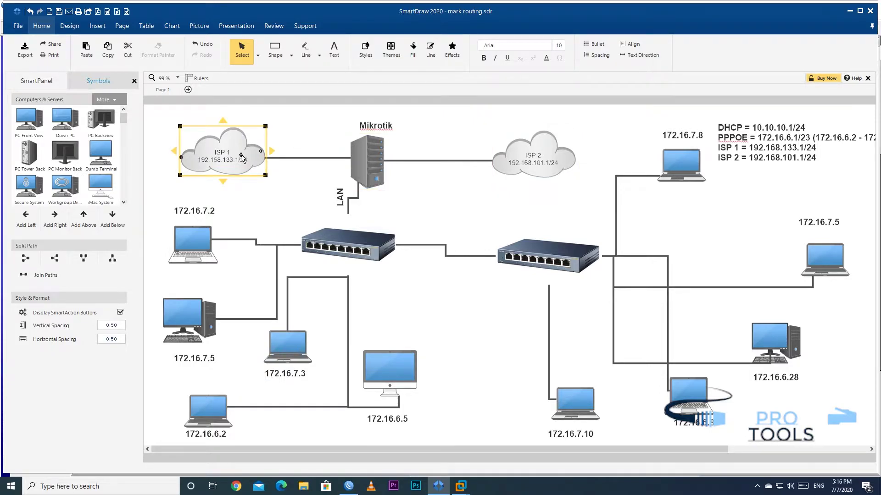
left_click(547, 174)
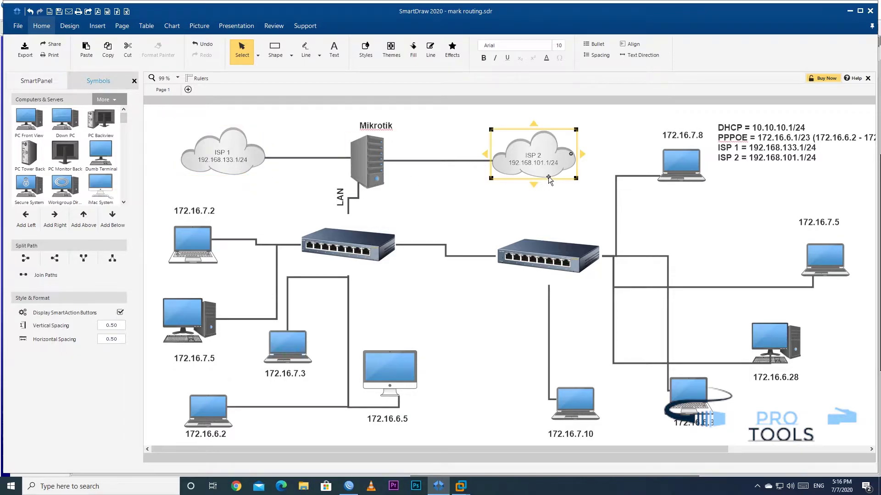
left_click(225, 158)
left_click(464, 208)
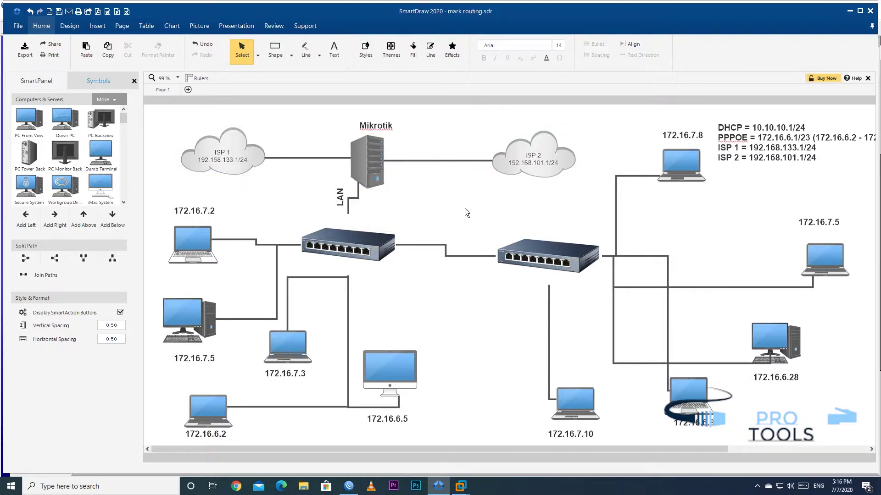
left_click(540, 162)
left_click(555, 166)
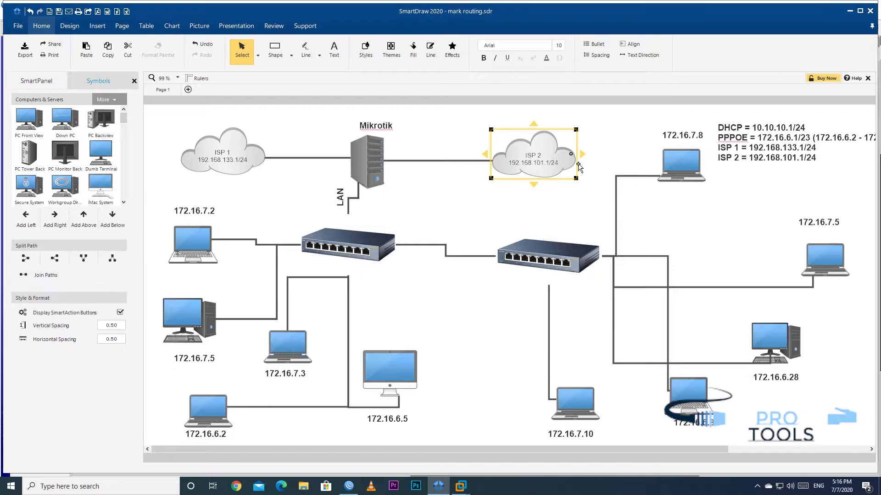
left_click(239, 168)
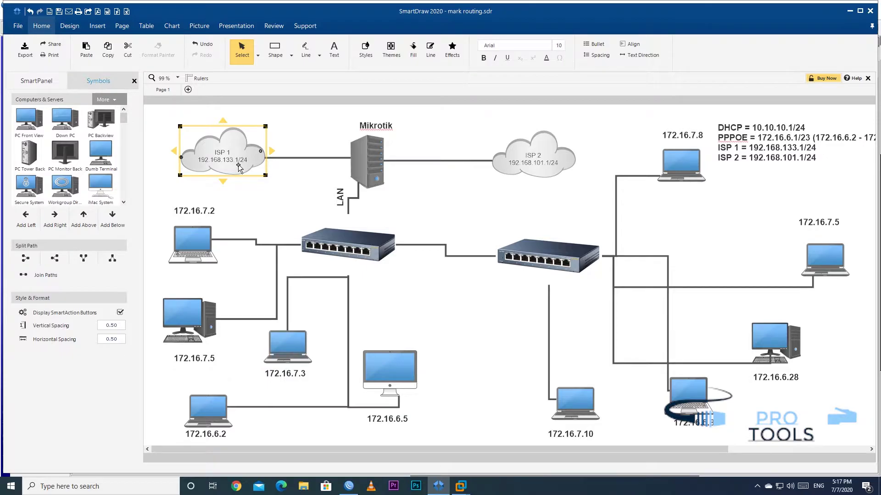
left_click(480, 205)
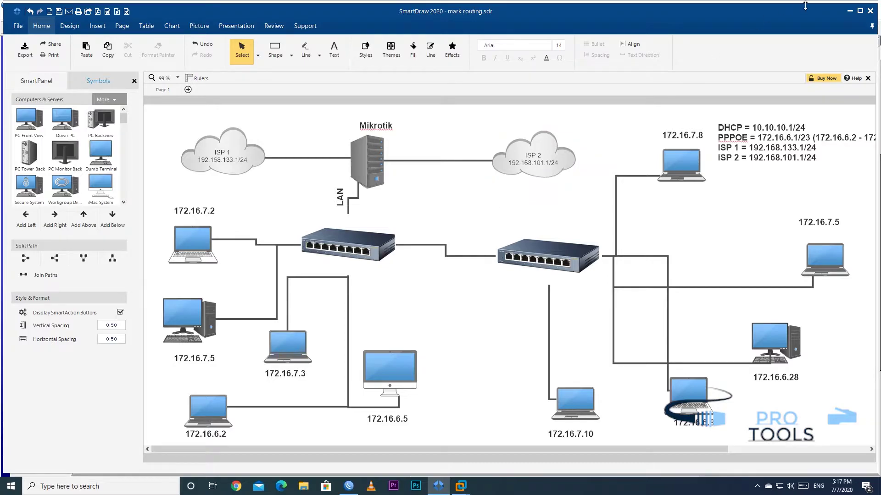
left_click(850, 10)
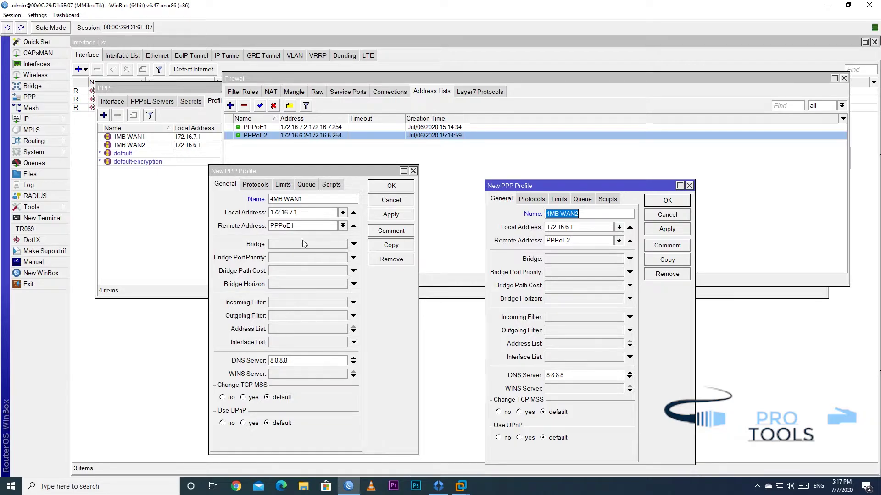
Change the 4MB WAN1 rate limit to 4M/4M 9M/9M 4M/4M 15/15 and save it
left_click(298, 186)
left_click(283, 185)
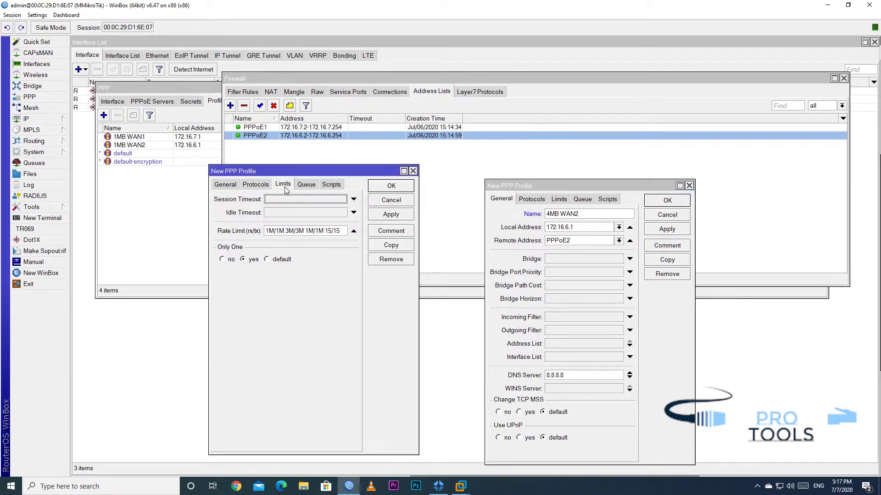
left_click(274, 234)
type("4")
left_click_drag(276, 233, 289, 233)
type("4M ")
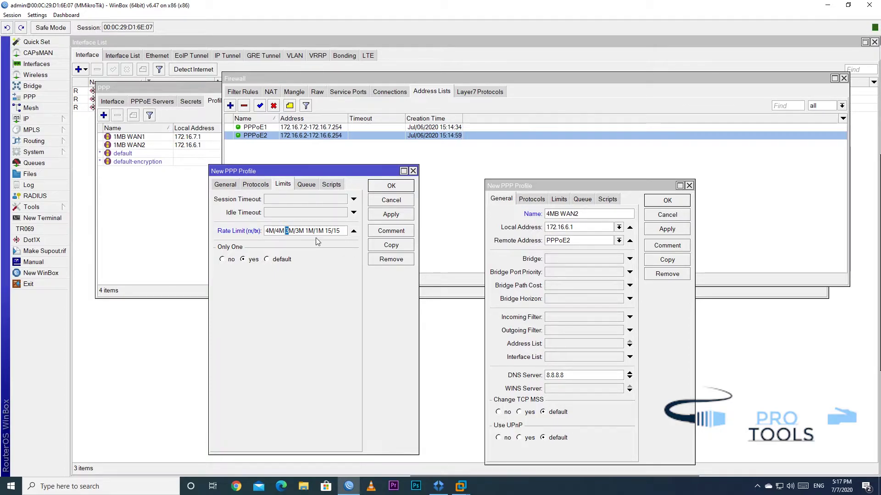
type("9")
left_click_drag(295, 233, 317, 233)
type("9M 4M/4")
left_click(391, 215)
left_click(391, 186)
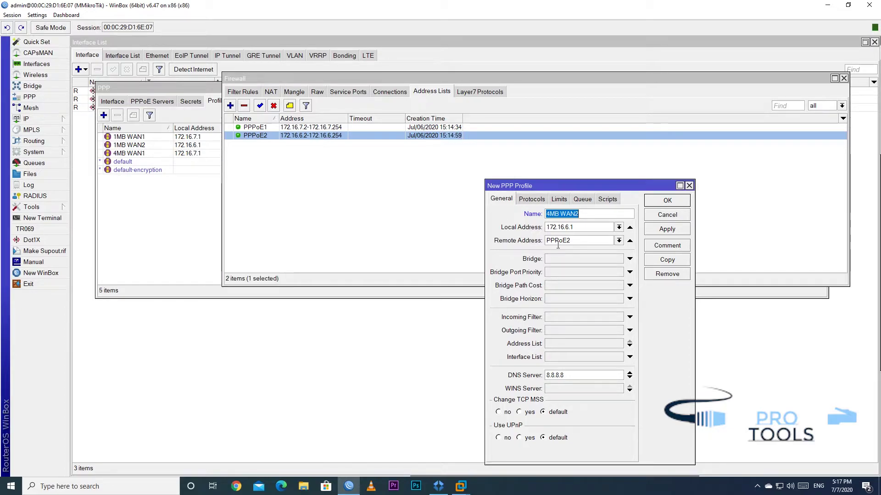
Give the 4MB WAN2 profile the same 4M/4M 9M/9M 4M/4M 15/15 rate limit and save it
left_click(560, 200)
type("4M/")
left_click_drag(542, 246, 564, 246)
type("4")
type("9")
left_click_drag(576, 246, 572, 246)
type("9M ")
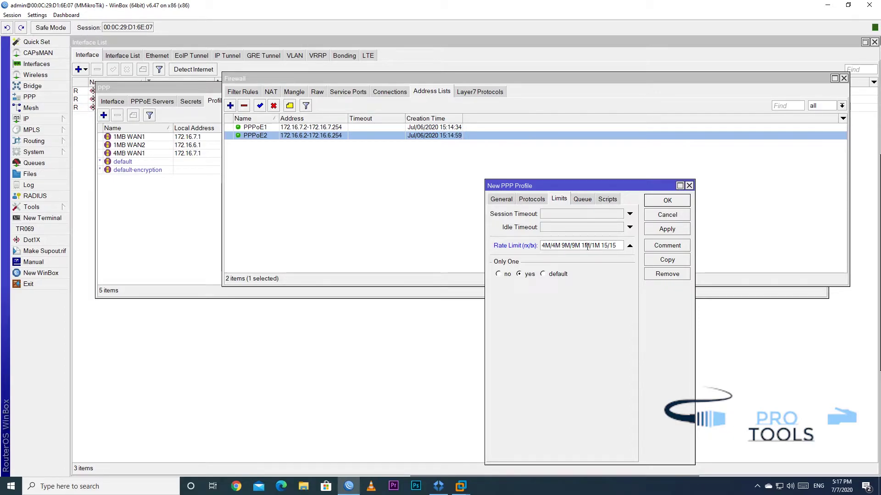
type("4M/4")
left_click(681, 229)
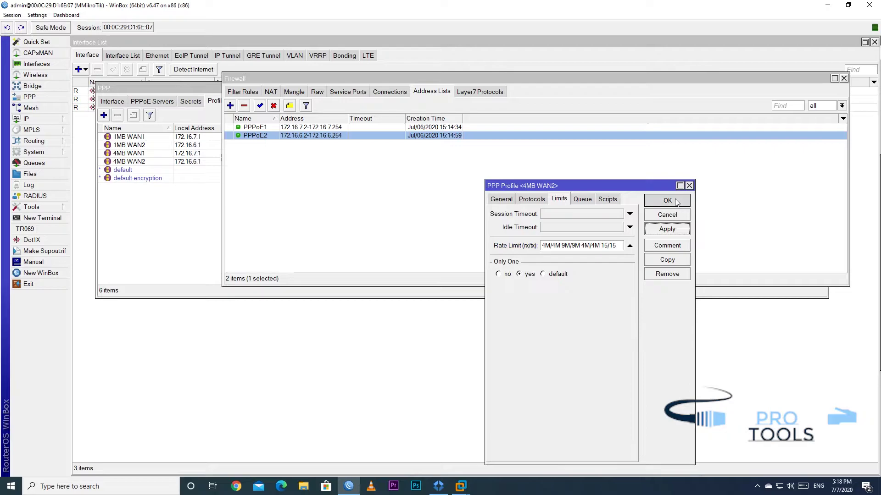
left_click(667, 200)
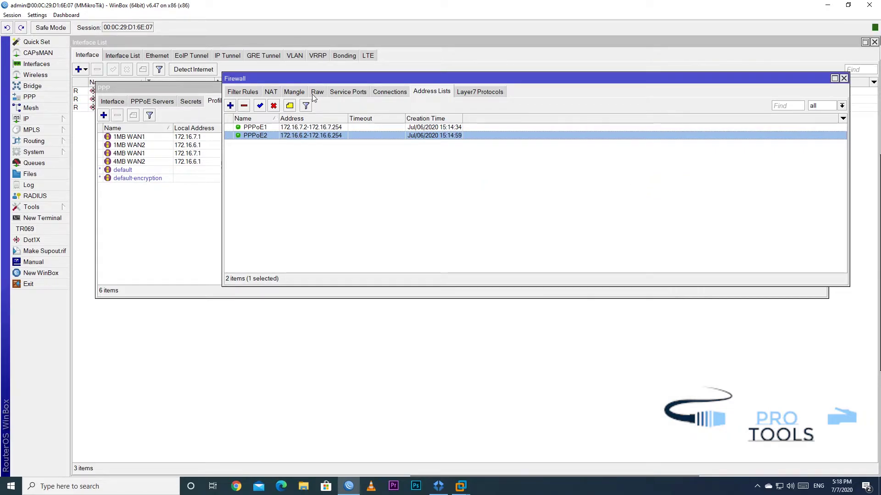
Browse the Firewall connections, service ports, raw, mangle, NAT and filter tabs, then close Firewall
left_click(390, 92)
left_click(347, 92)
left_click(317, 93)
left_click(289, 94)
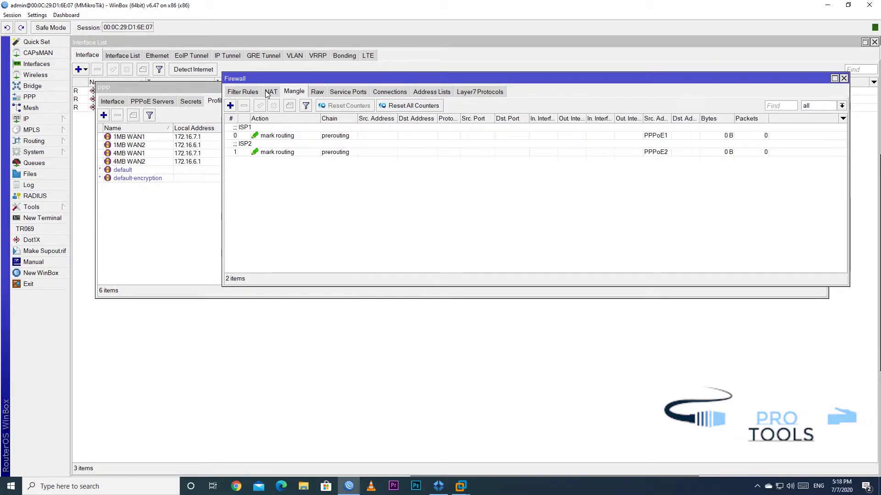
left_click(270, 92)
left_click(243, 91)
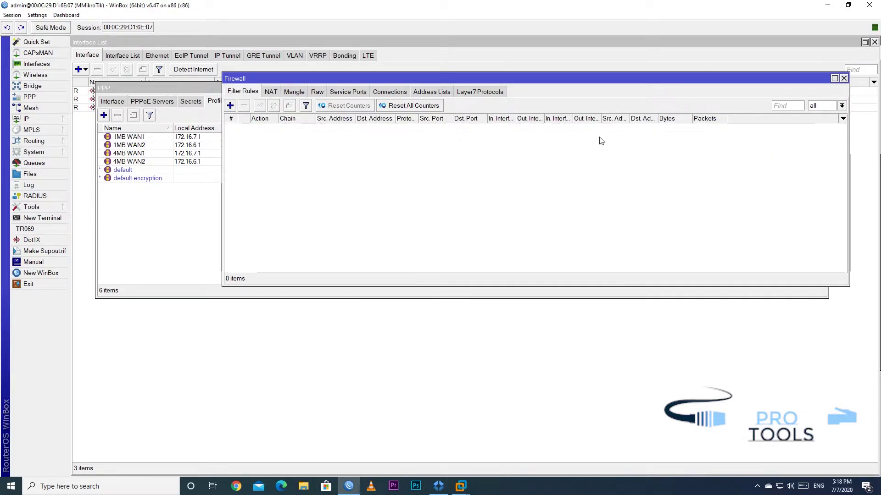
left_click(843, 78)
Widen the Rate Limit column to review each profile's limits, then open the Secrets list
left_click_drag(345, 128, 398, 137)
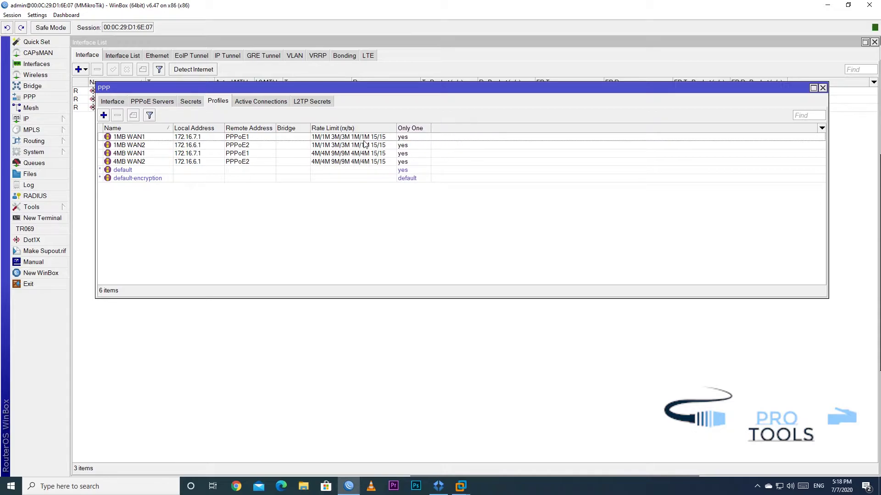
left_click(320, 140)
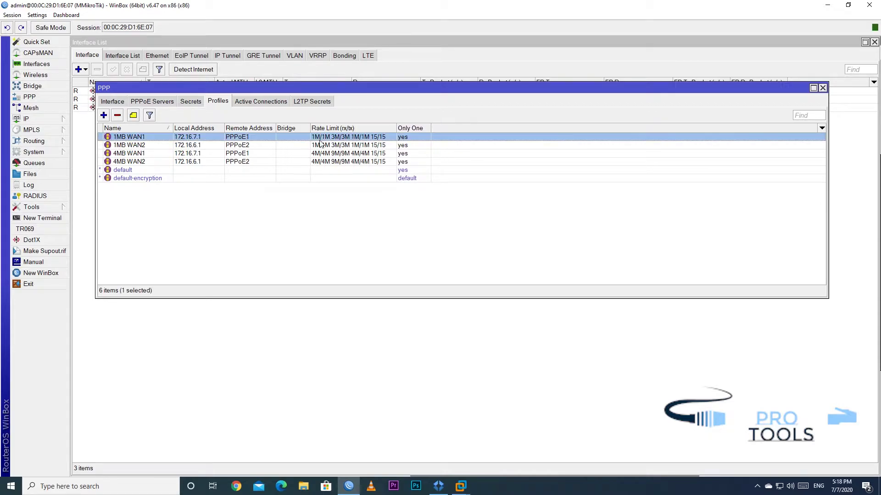
left_click(143, 148)
left_click(144, 155)
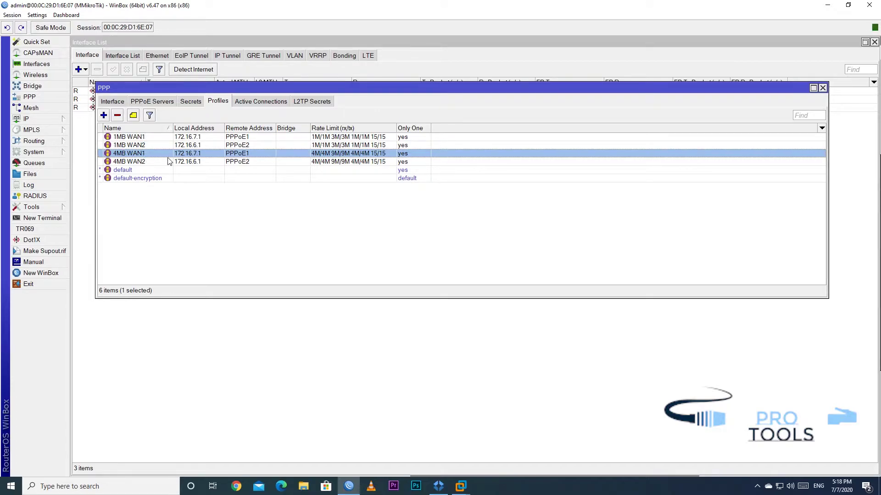
left_click(147, 146)
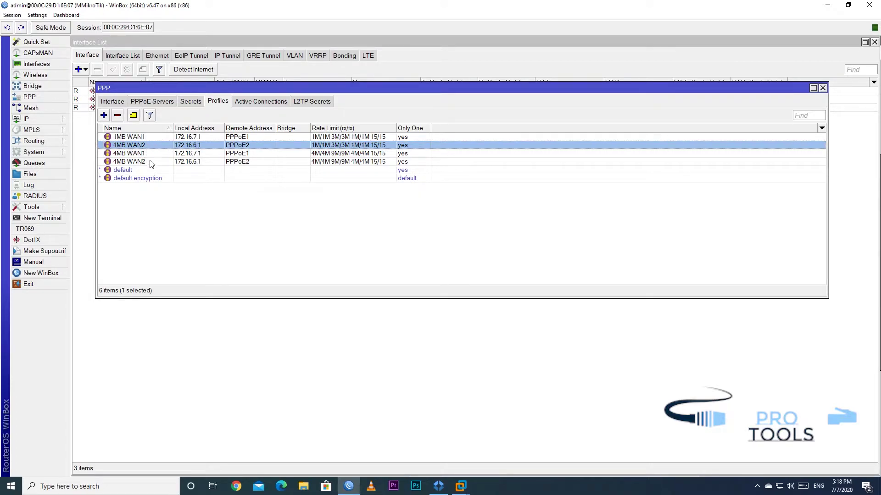
left_click(148, 170)
left_click(146, 162)
left_click_drag(218, 90, 219, 151)
left_click(184, 156)
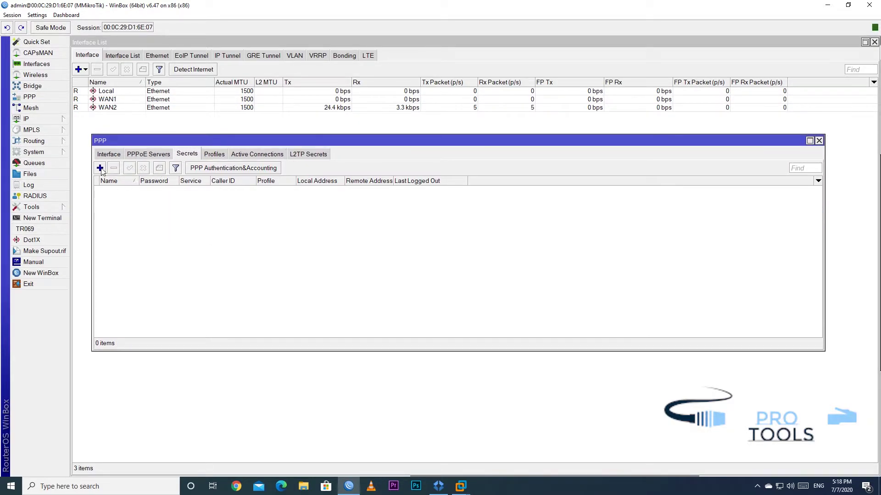
Create a PPP secret with a username, password, service pppoe and profile 1MB WAN1
left_click(100, 167)
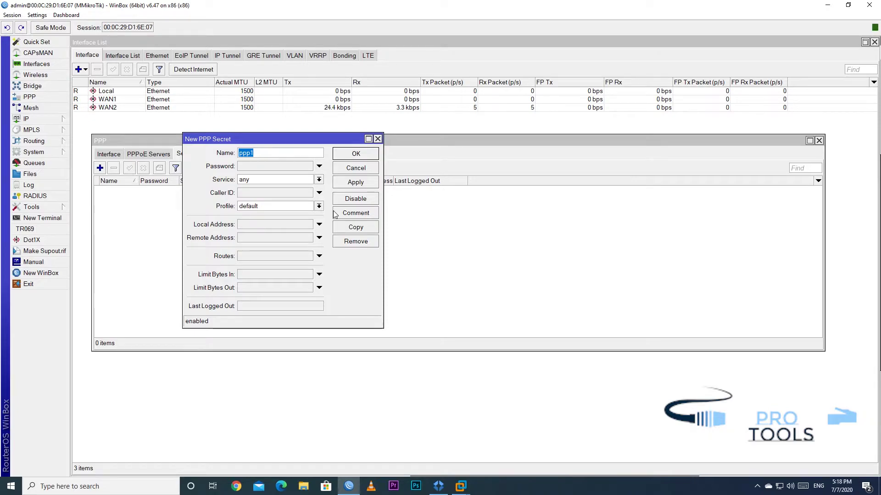
type("zohai")
key("Tab")
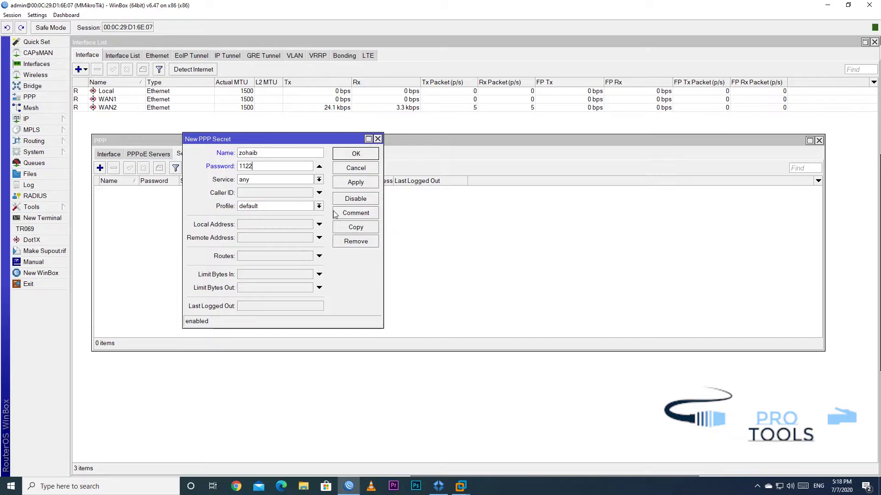
key("Tab")
type("pppoe")
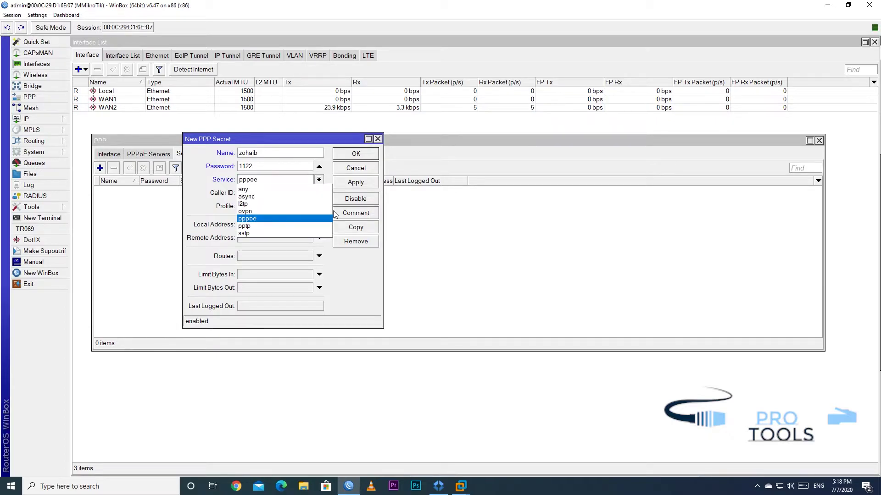
left_click(263, 220)
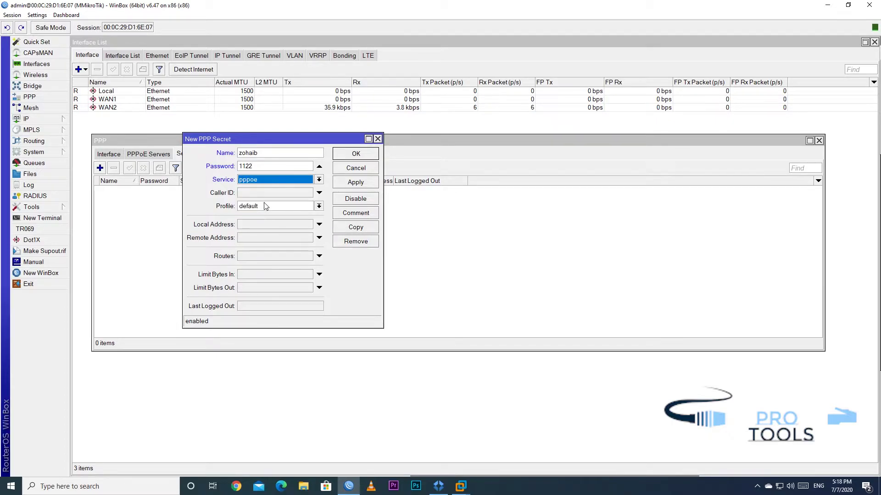
left_click(265, 206)
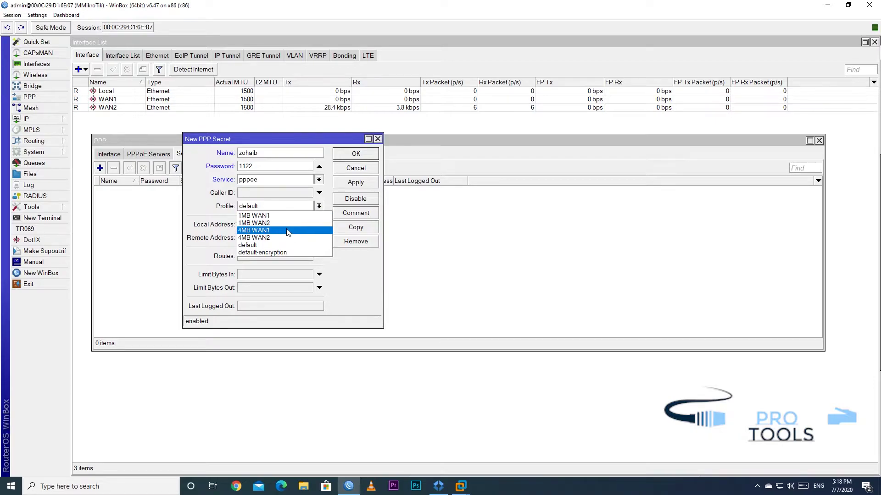
left_click(293, 216)
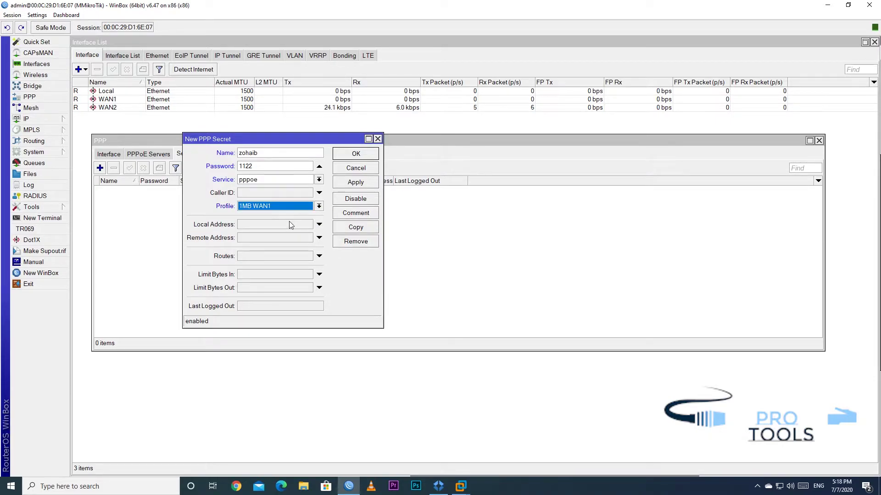
Leave the remote address empty, confirm profile 1MB WAN1, and save the secret
left_click(281, 238)
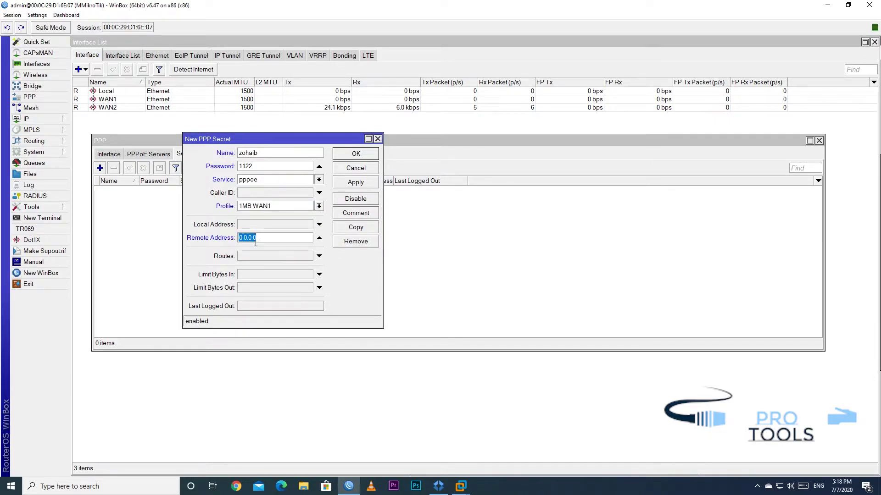
left_click(319, 238)
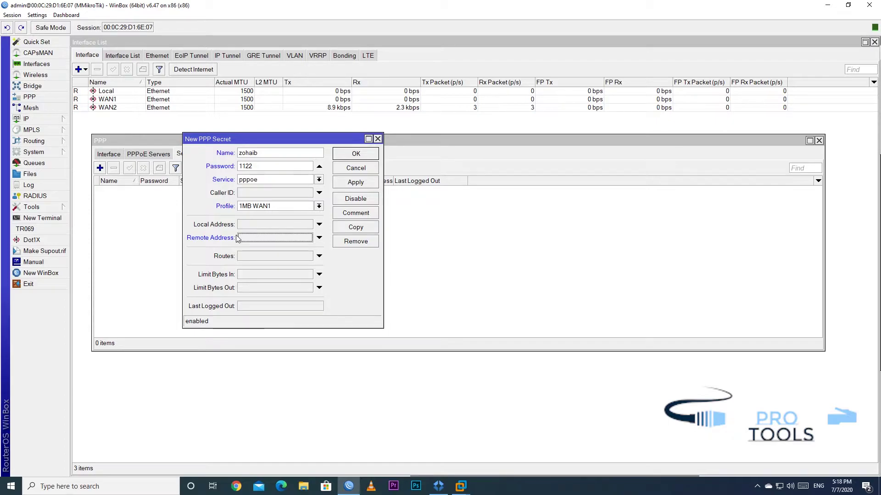
left_click(267, 208)
left_click(267, 208)
left_click(275, 209)
left_click(276, 219)
left_click(275, 207)
left_click(275, 230)
left_click(276, 206)
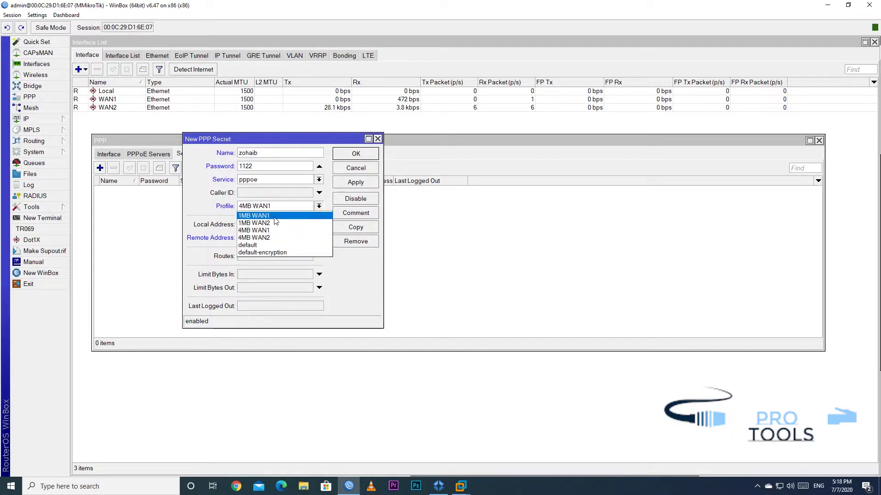
left_click(274, 238)
left_click(275, 205)
left_click(271, 216)
left_click(356, 182)
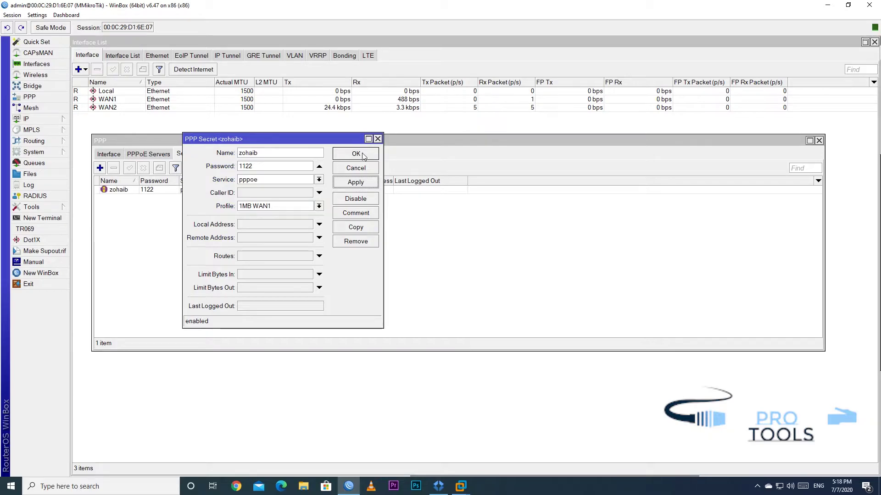
Copy the secret under a second username with profile 4MB WAN2, then close both editors
left_click(356, 228)
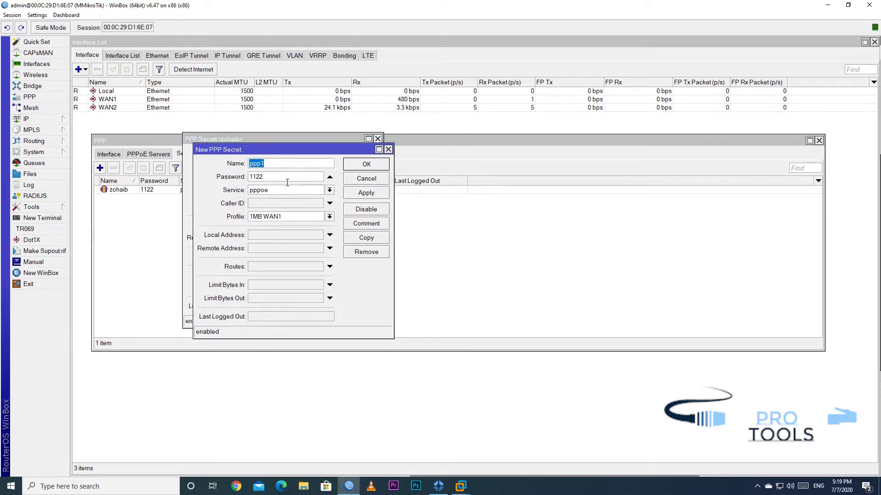
type("ahmad")
left_click(296, 218)
left_click(298, 248)
left_click(354, 195)
left_click(366, 164)
left_click(356, 153)
Widen the Name column and compare the two secrets in the list
left_click(264, 192)
left_click(270, 198)
left_click_drag(146, 180, 164, 181)
left_click(132, 190)
left_click(134, 197)
left_click(134, 191)
left_click(134, 196)
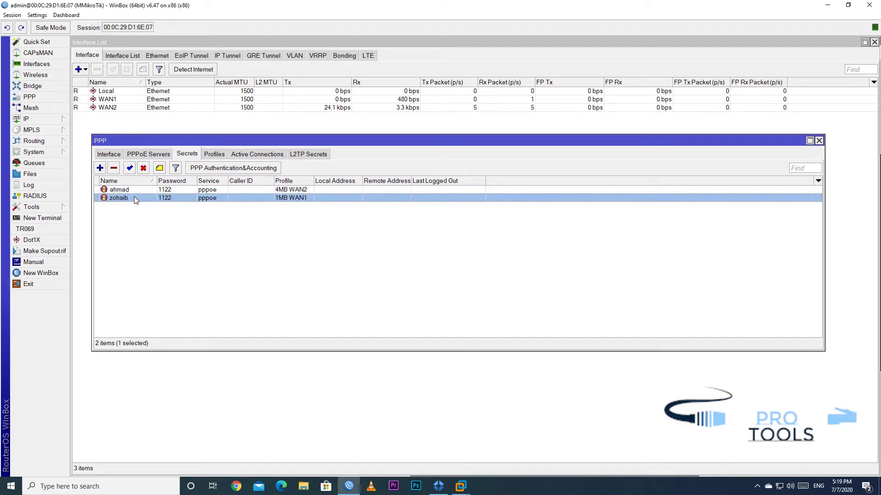
Disconnect and redial the Broadband Connection, then dismiss the bad-credentials error
left_click(780, 487)
left_click(796, 426)
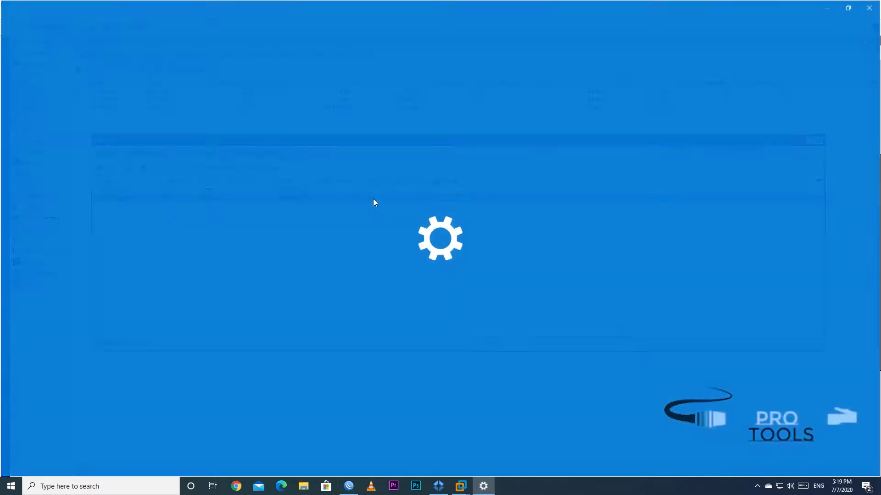
left_click_drag(361, 61, 658, 92)
left_click(633, 147)
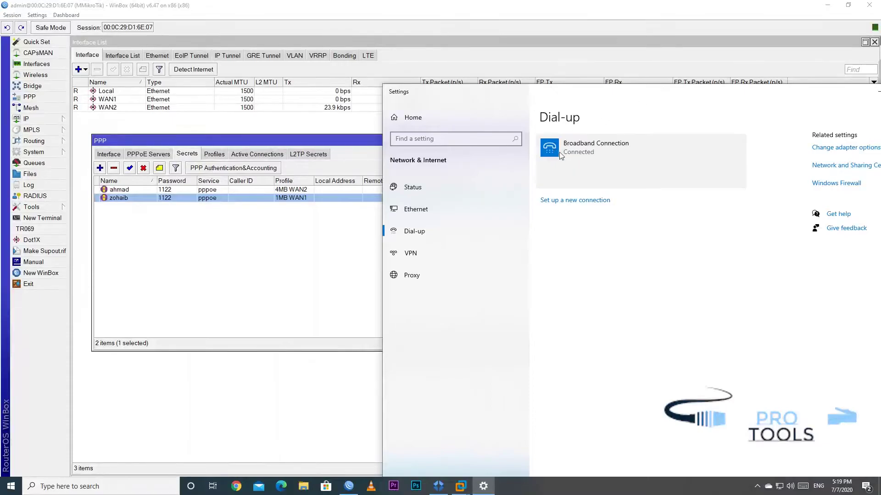
left_click(719, 179)
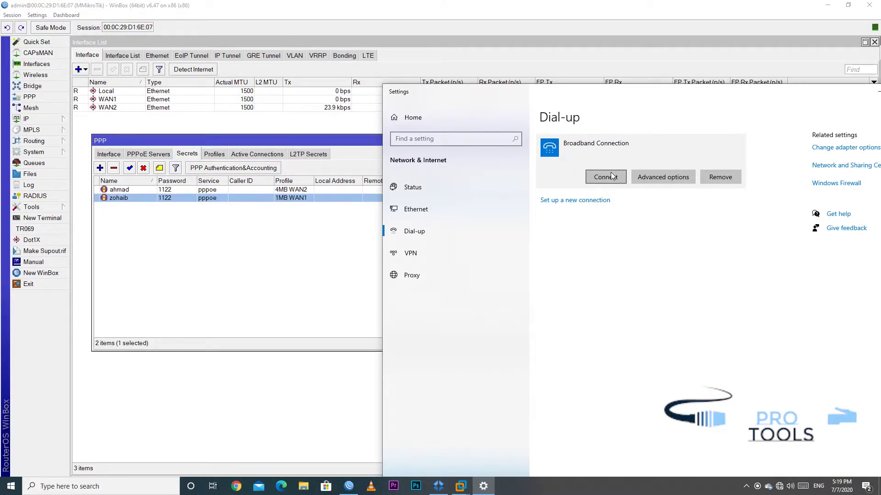
left_click(591, 178)
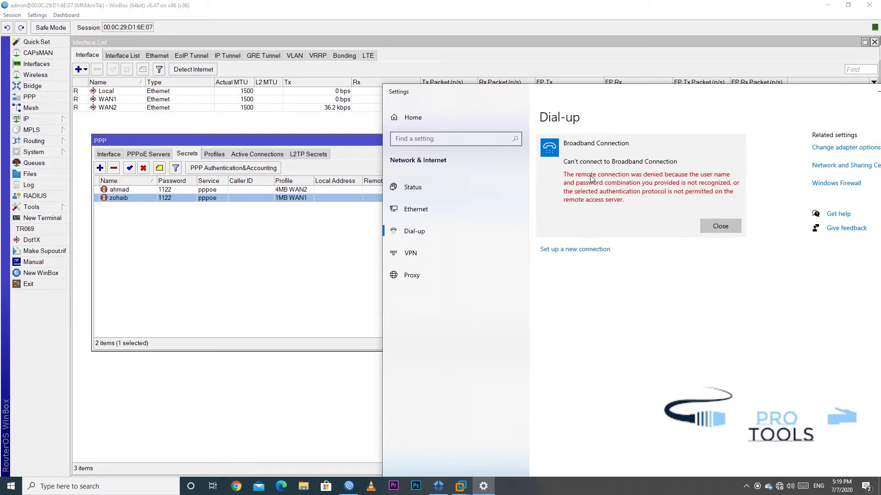
left_click(733, 227)
left_click(612, 179)
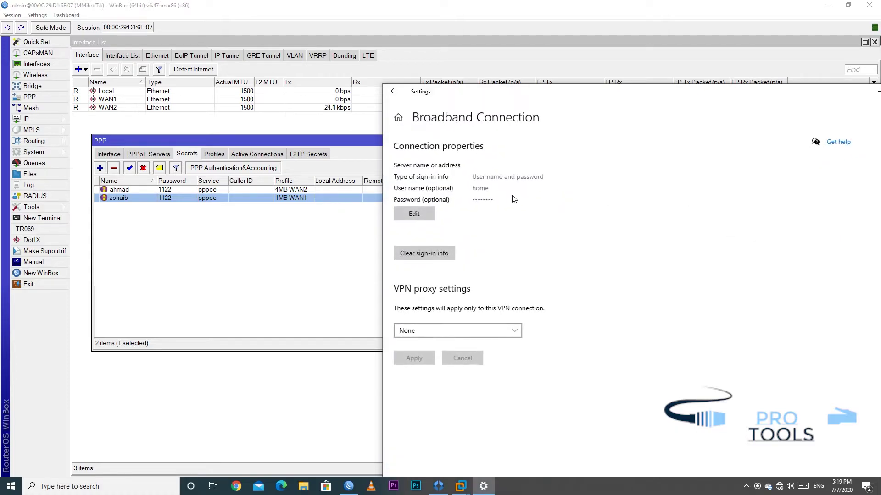
left_click_drag(776, 91, 630, 92)
left_click(776, 92)
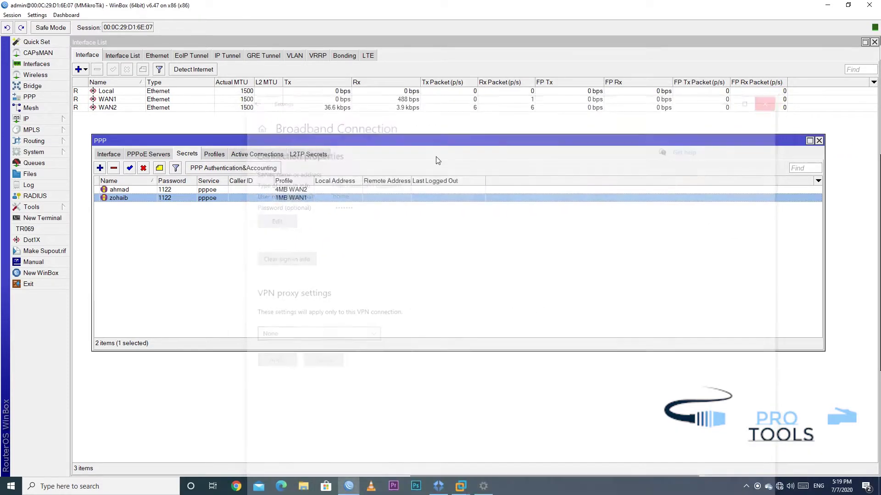
Inspect the failed authentication entry in the router's system log
left_click(28, 185)
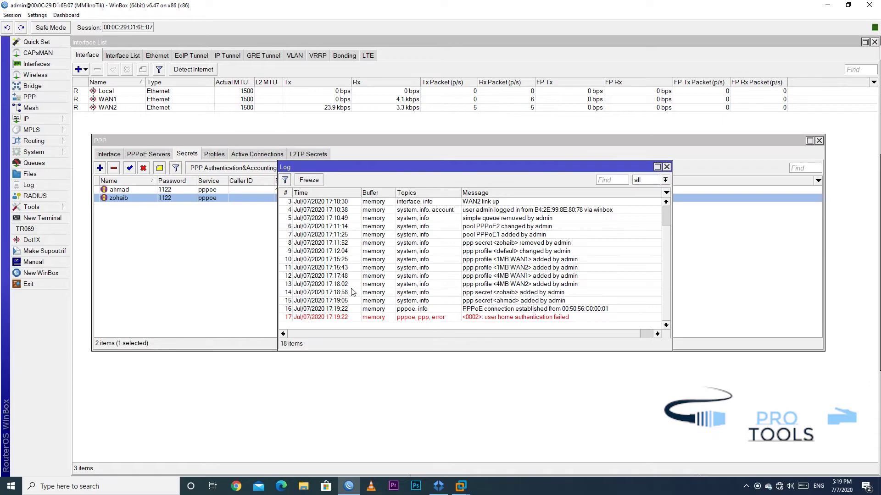
left_click(494, 320)
left_click(667, 167)
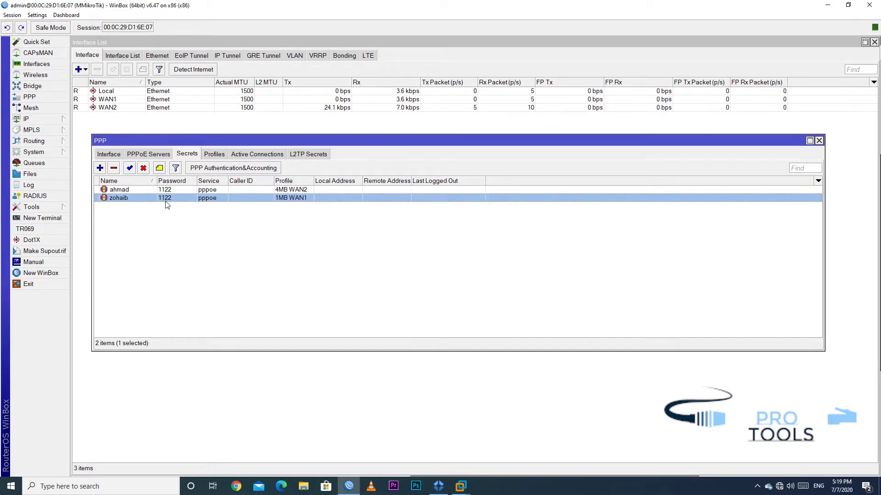
In the Broadband Connection's advanced options, edit the sign-in password
left_click(779, 487)
left_click(767, 429)
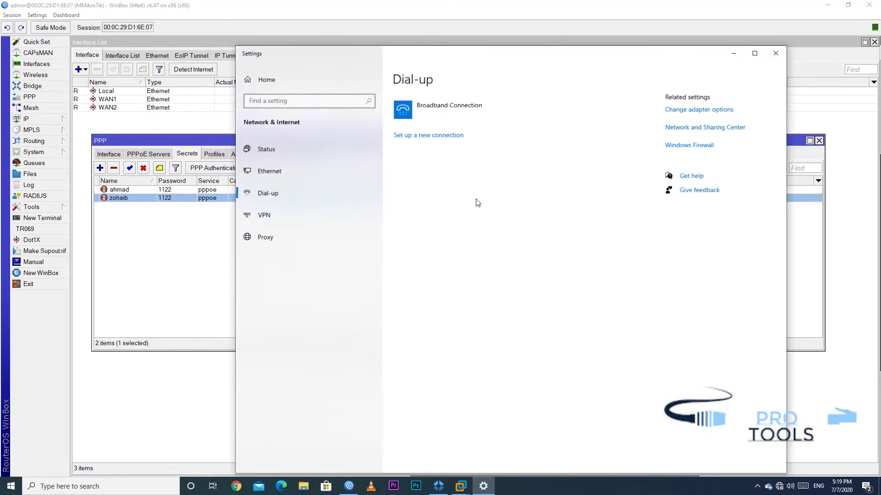
left_click(431, 109)
left_click(508, 141)
left_click(268, 187)
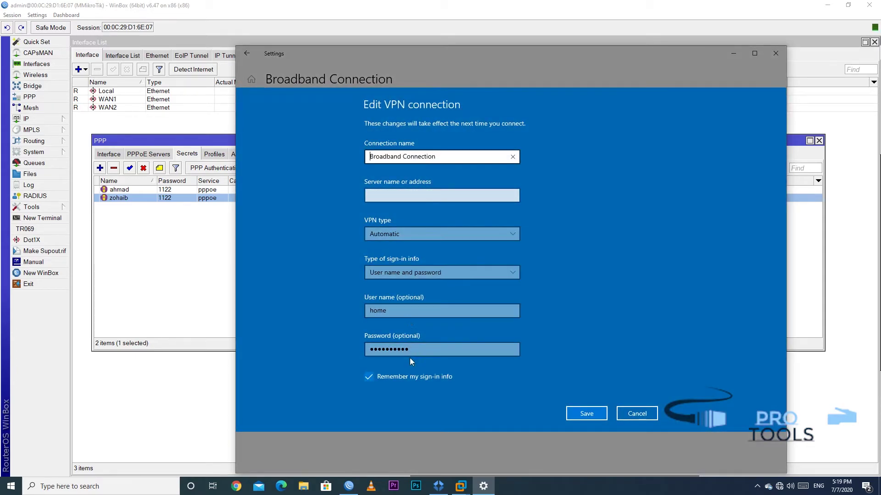
left_click(424, 354)
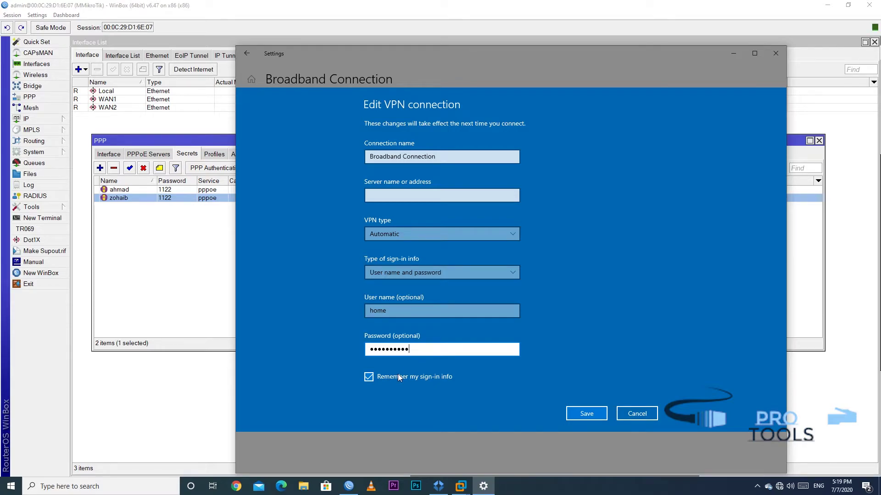
left_click(642, 415)
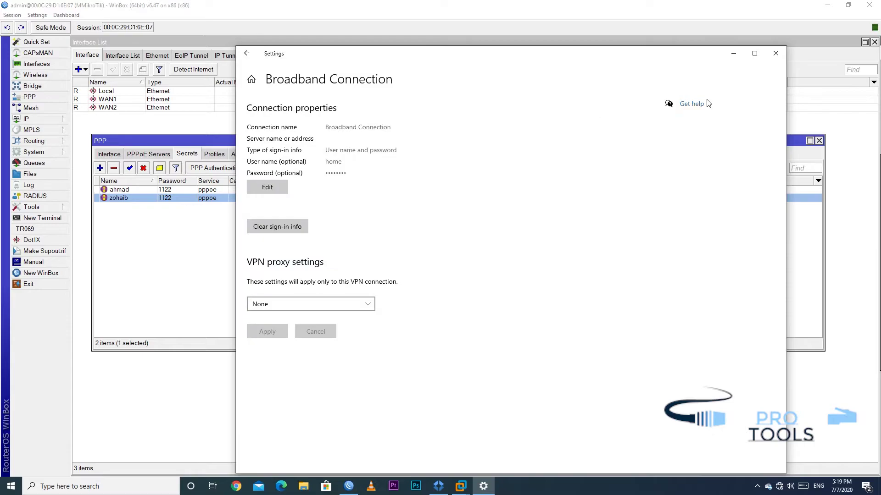
left_click(775, 53)
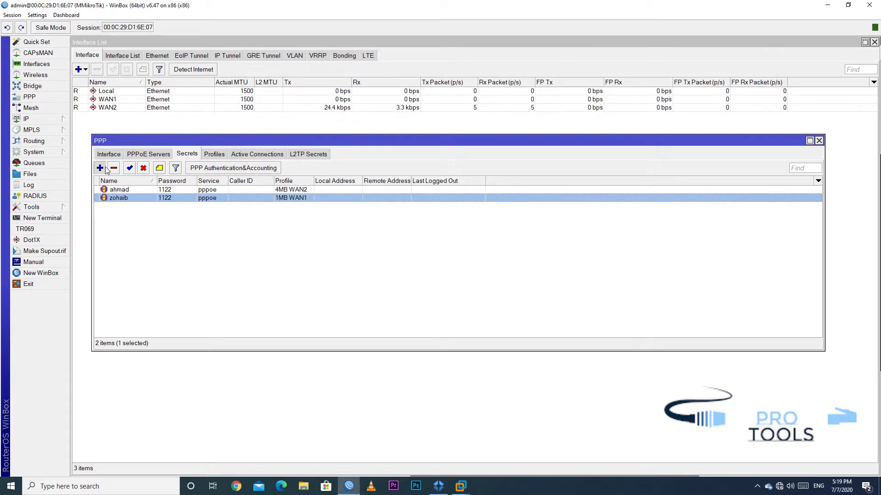
Create a new PPP secret named home with its password and the pppoe service
left_click(105, 169)
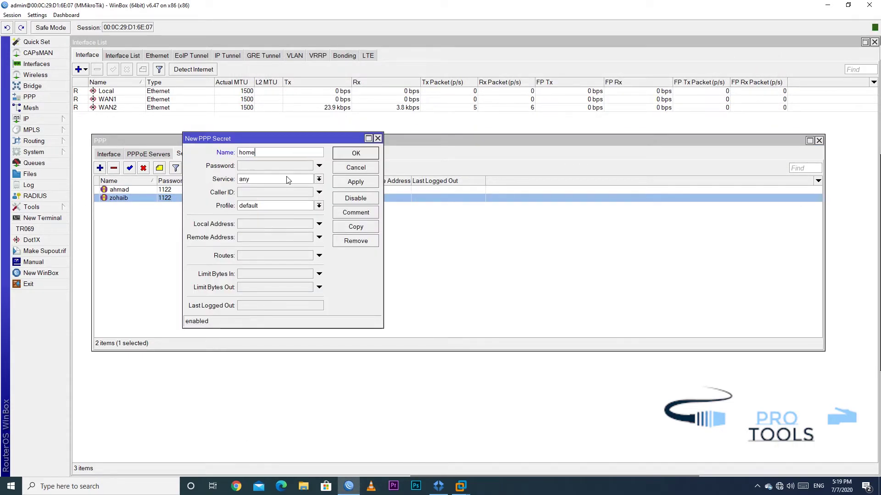
key("Tab")
key("Tab")
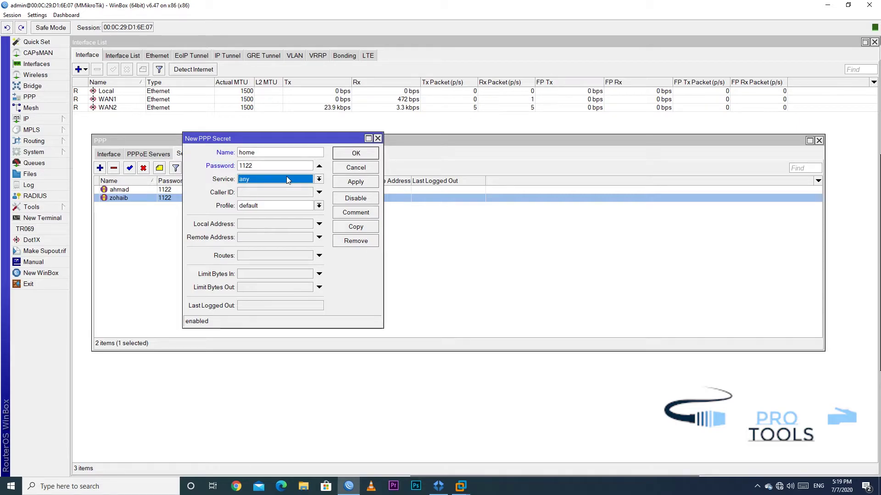
key("Tab")
Assign the 4MB WAN1 profile to the home secret and save it
left_click(277, 206)
left_click(278, 205)
left_click(277, 206)
left_click(273, 237)
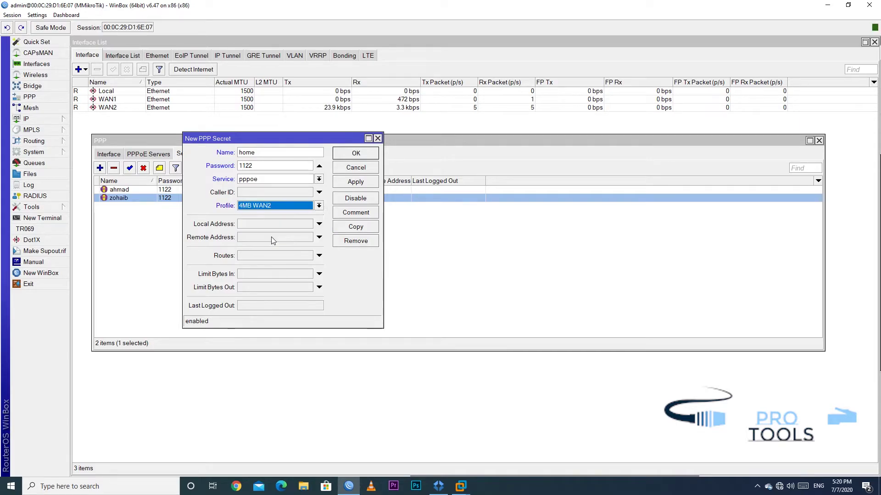
left_click_drag(271, 138, 423, 199)
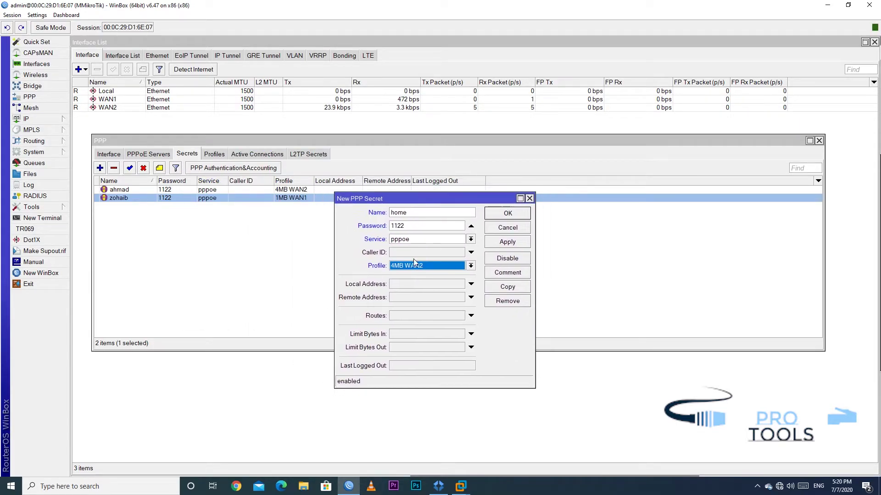
left_click(415, 266)
left_click(408, 290)
left_click(507, 242)
left_click(508, 215)
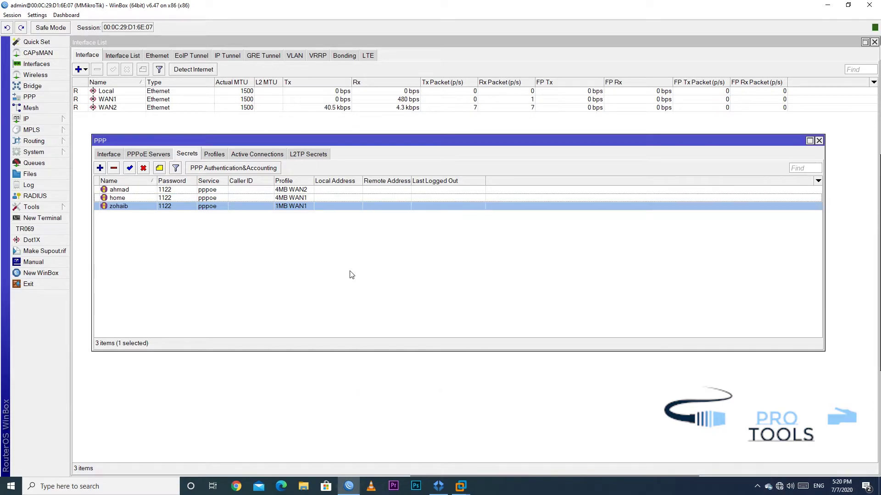
left_click(165, 198)
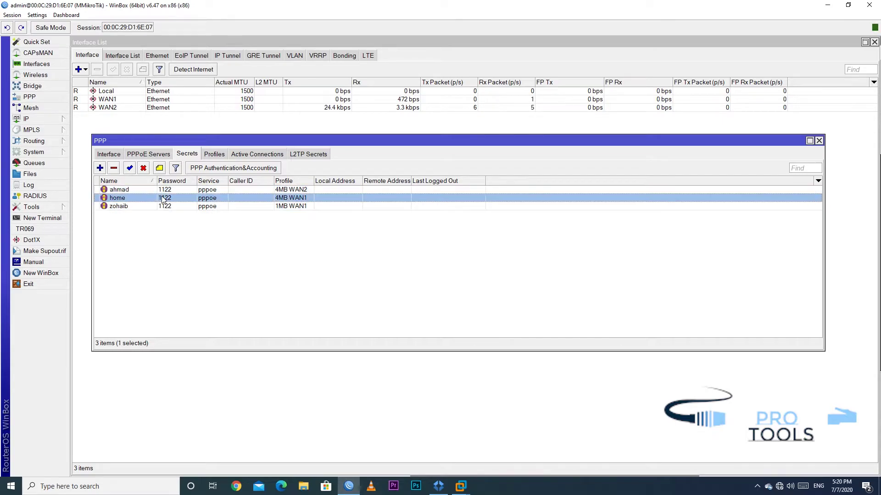
Dial the Broadband Connection from the Dial-up page and close Settings
left_click(780, 486)
left_click(755, 399)
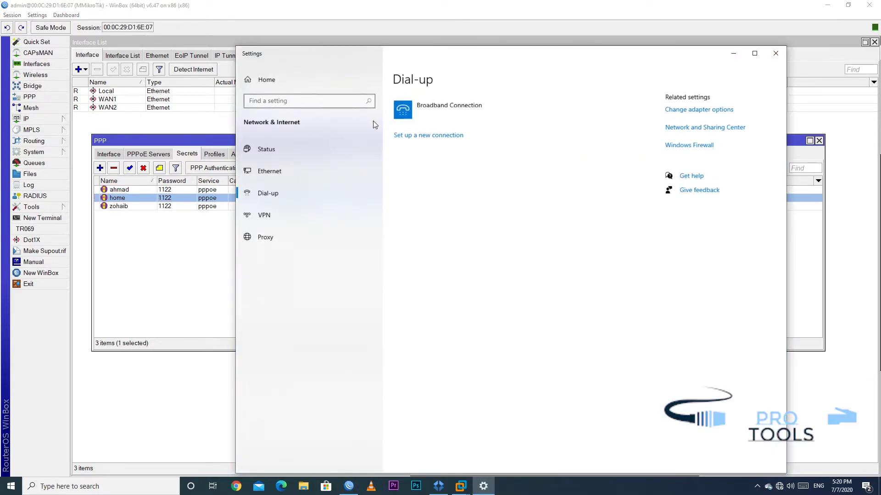
left_click(437, 107)
left_click(459, 139)
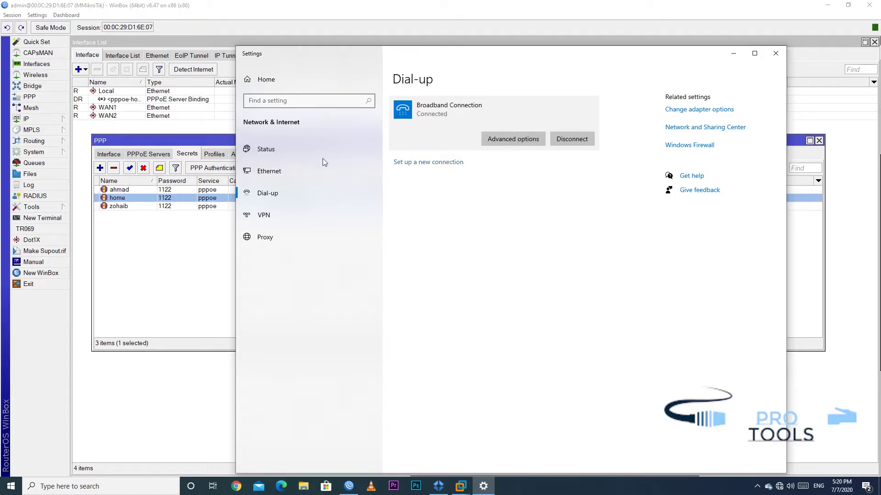
left_click(776, 53)
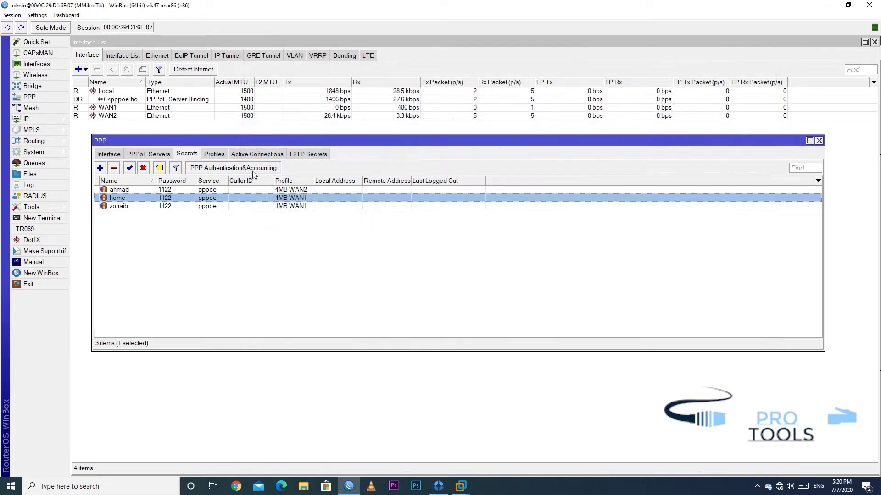
Check home's active PPP connection, widening the Caller ID and Service columns
left_click(256, 155)
left_click(194, 191)
left_click_drag(211, 181, 224, 181)
left_click_drag(168, 181, 181, 181)
left_click(213, 154)
left_click(187, 154)
Review the ISP1 routing-mark mangle rule and PPPoE1 address list, then show active PPP connections
left_click(26, 118)
left_click(89, 200)
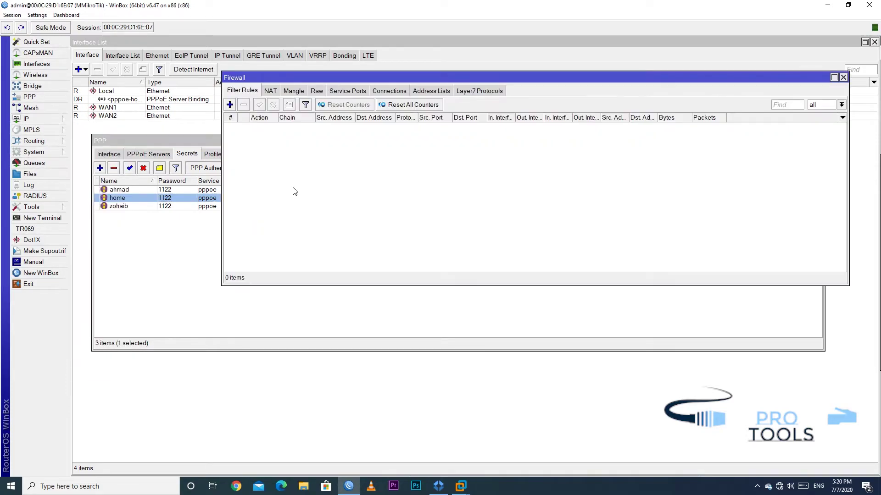
left_click(294, 91)
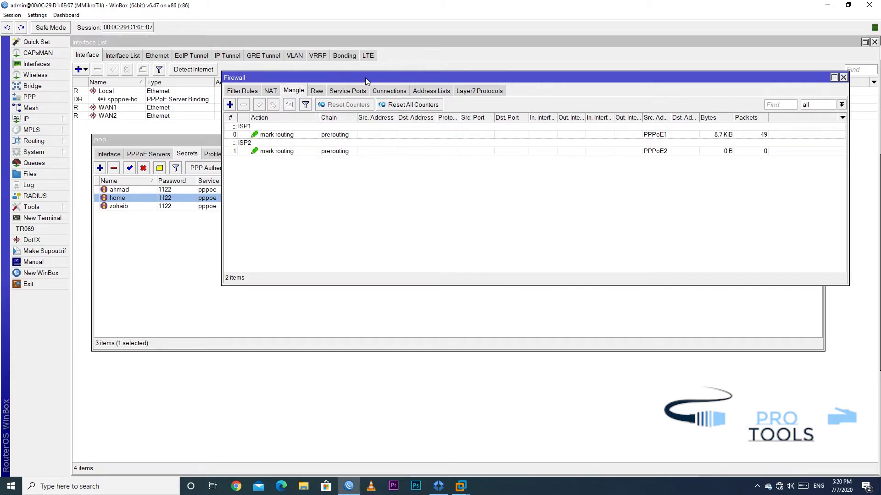
left_click_drag(365, 78, 314, 241)
left_click(557, 298)
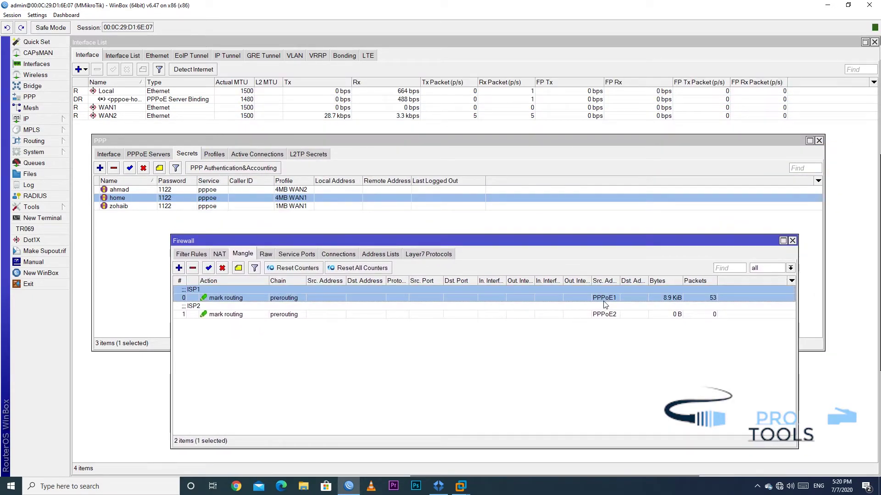
left_click(384, 254)
left_click(227, 289)
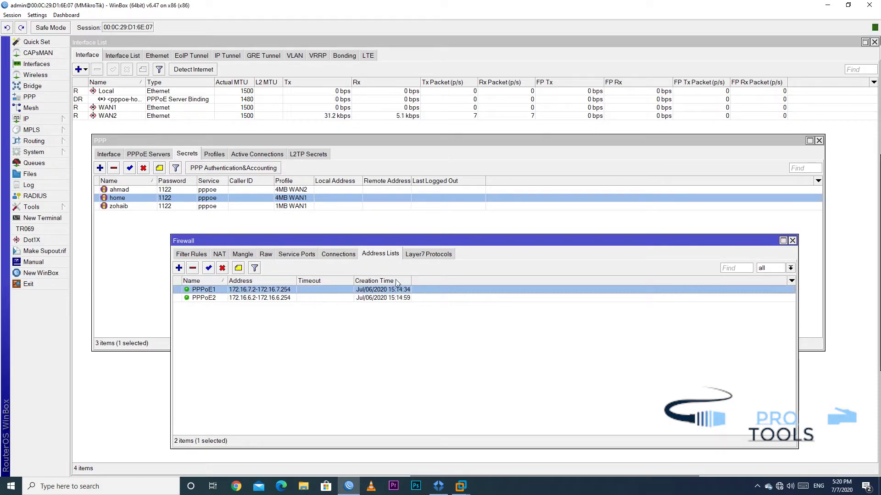
left_click(792, 241)
left_click(260, 154)
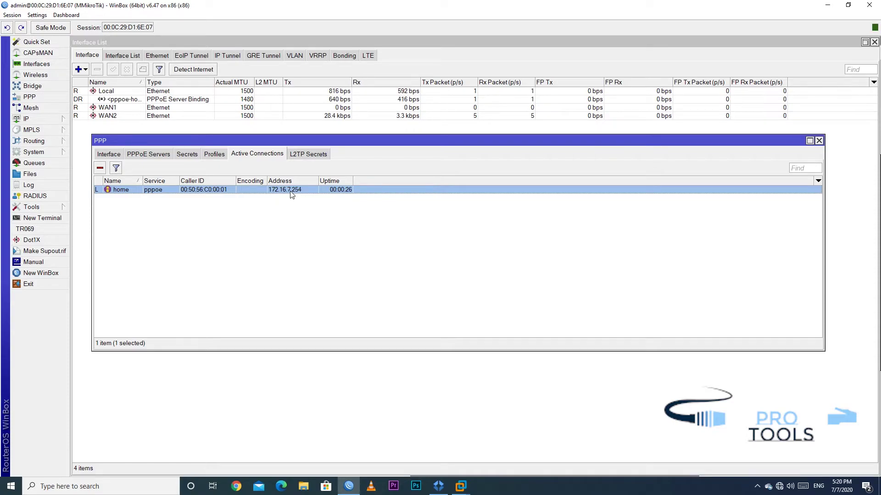
Review PPP profiles and interfaces, then select the dynamic pppoe-home queue with 4M limits
left_click(213, 155)
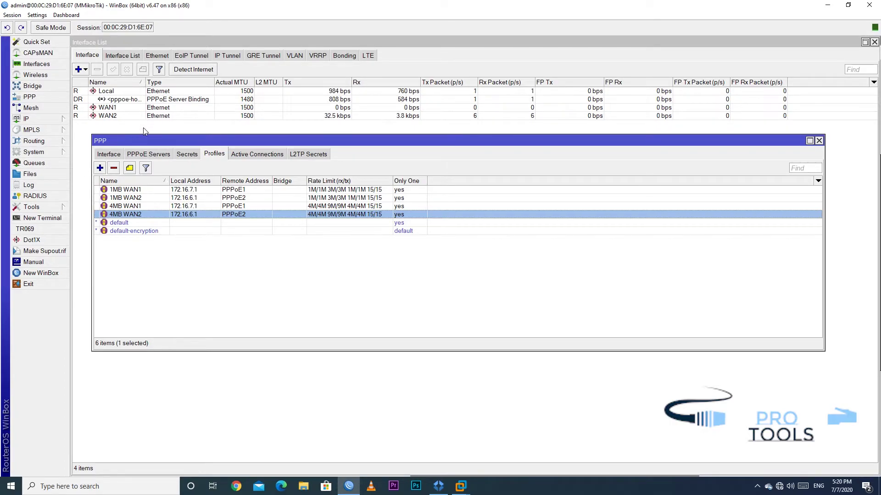
left_click(118, 156)
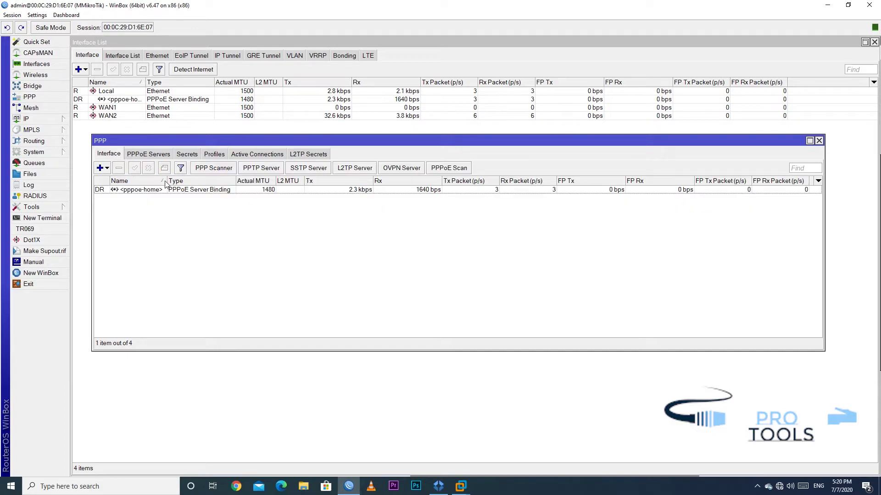
left_click_drag(170, 180, 180, 180)
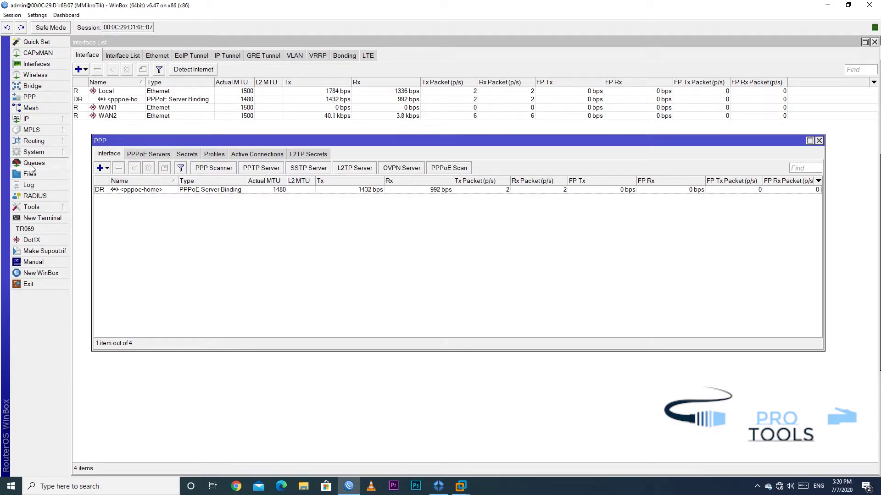
left_click(34, 162)
left_click_drag(321, 239, 329, 203)
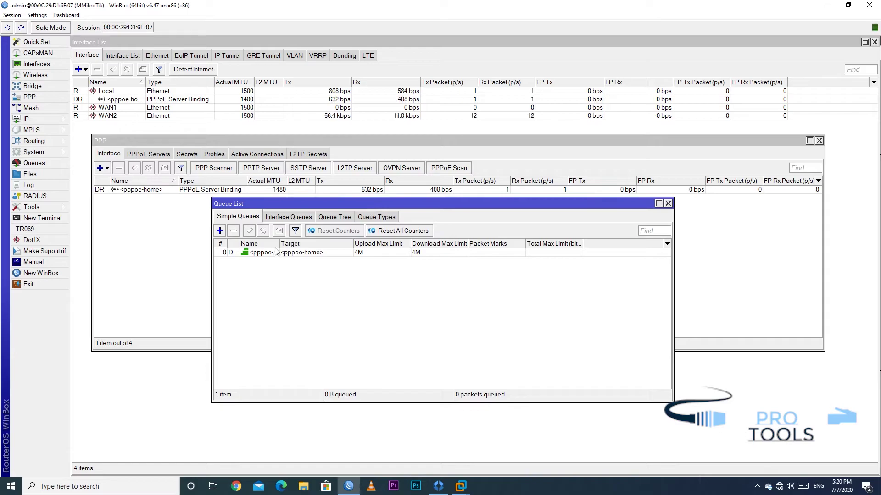
left_click_drag(279, 244, 310, 244)
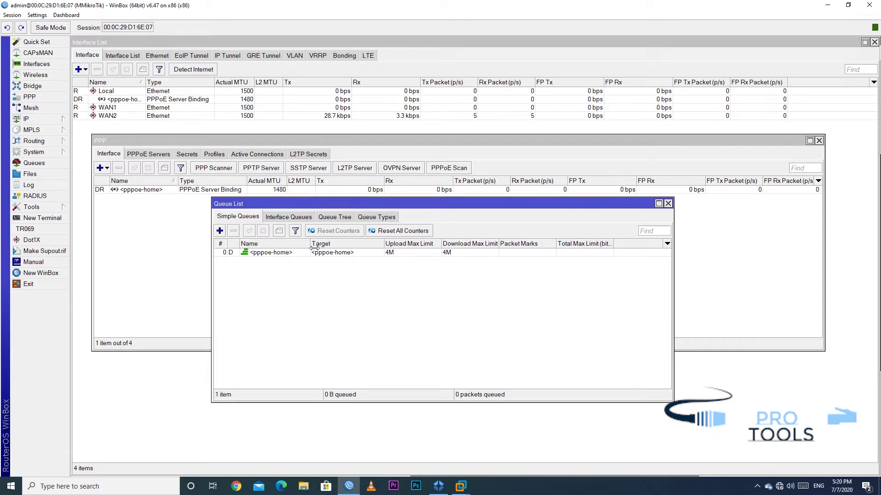
left_click(271, 253)
mouse_move(232, 257)
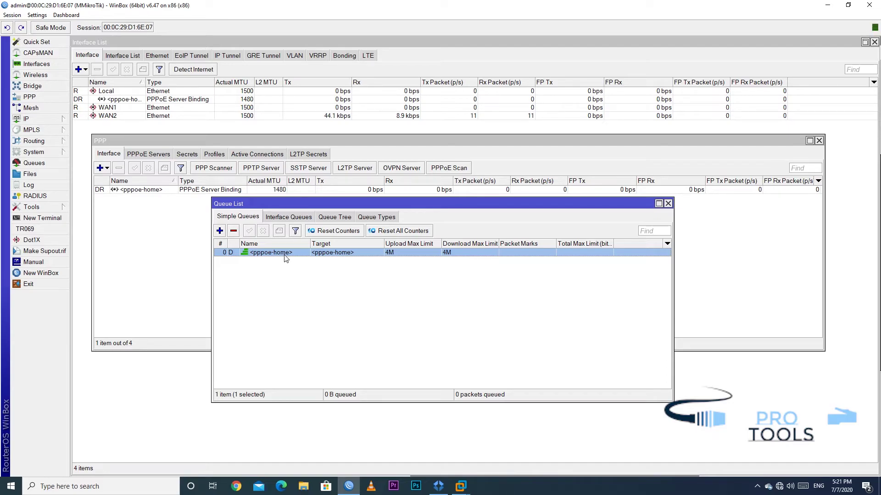
Launch a second WinBox instance and connect to the router at 10.10.10.1
right_click(348, 493)
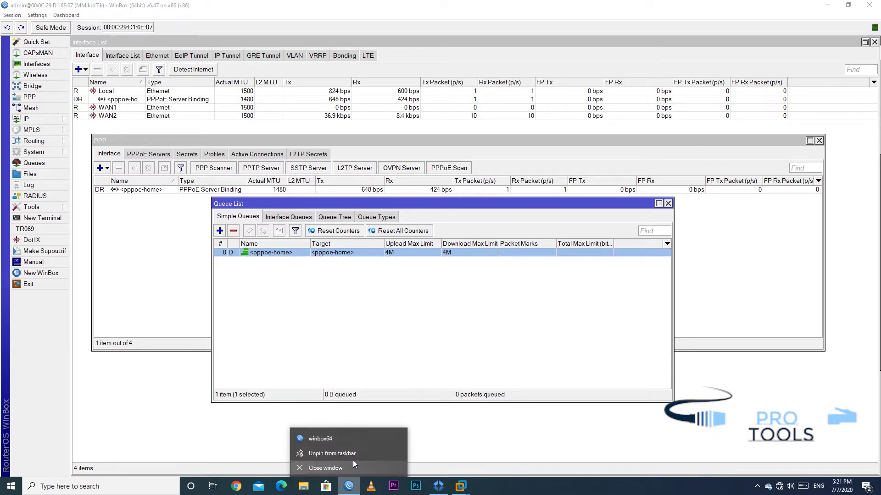
left_click(351, 439)
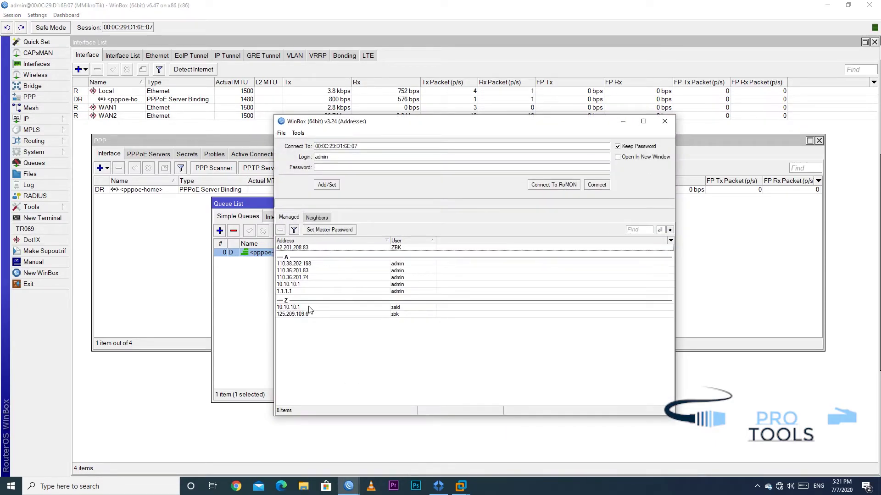
left_click(308, 307)
left_click(597, 185)
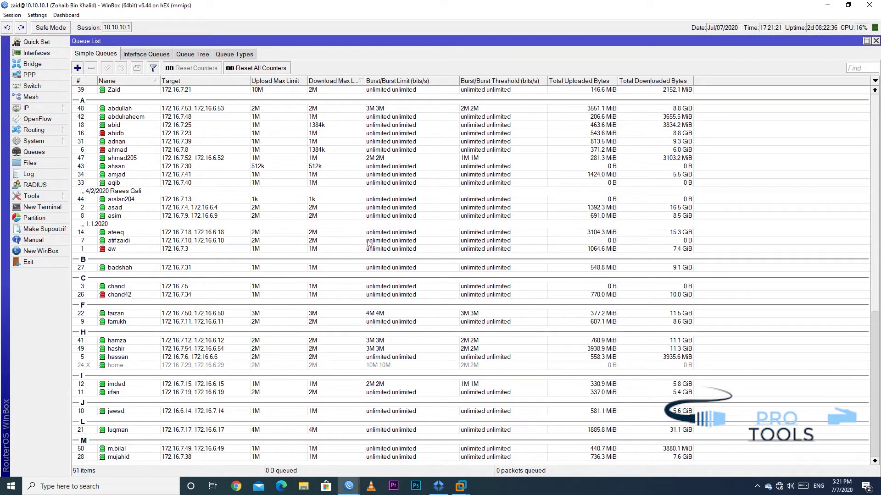
Browse that router's simple queues, then close the Queue List
left_click(149, 250)
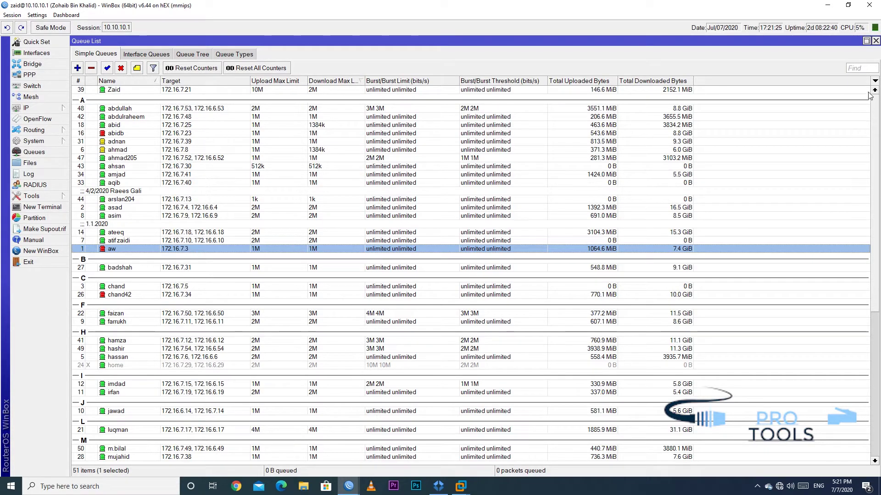
scroll(679, 349, "down", 4)
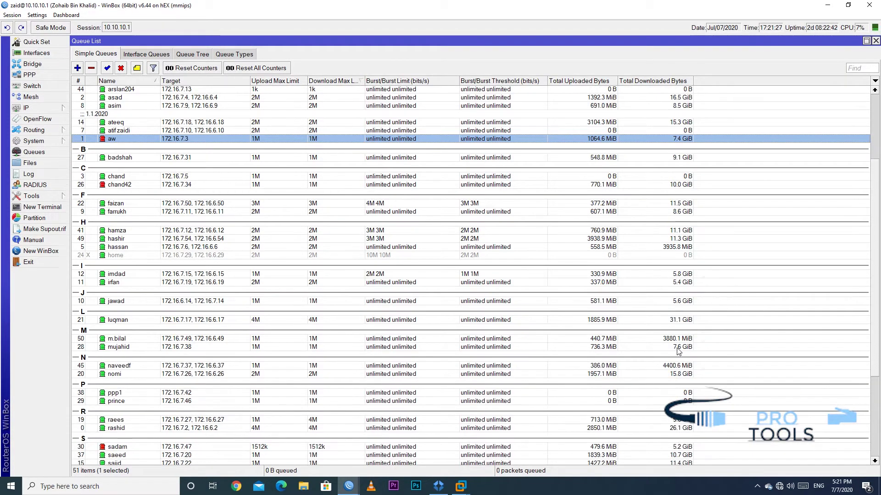
scroll(678, 351, "down", 5)
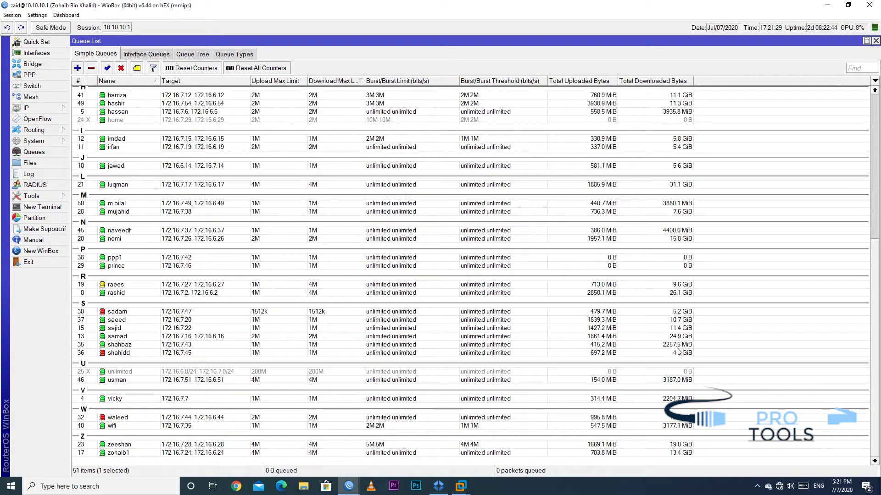
scroll(679, 352, "up", 1)
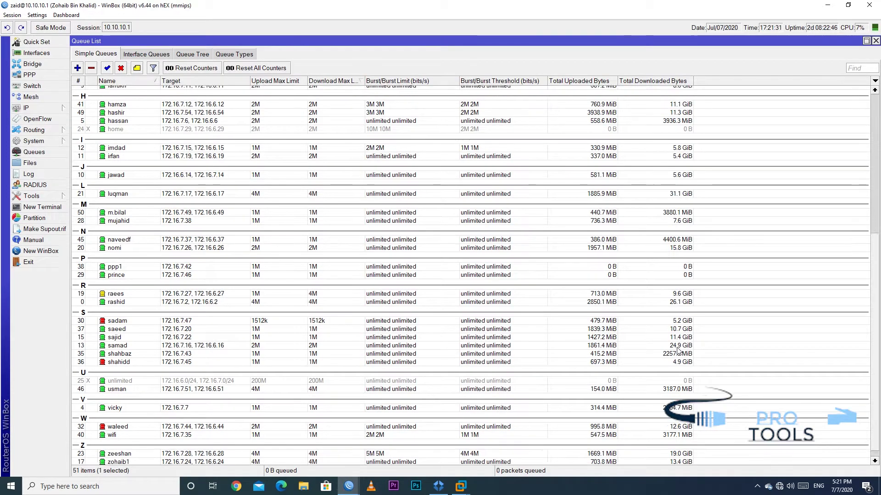
scroll(679, 352, "up", 9)
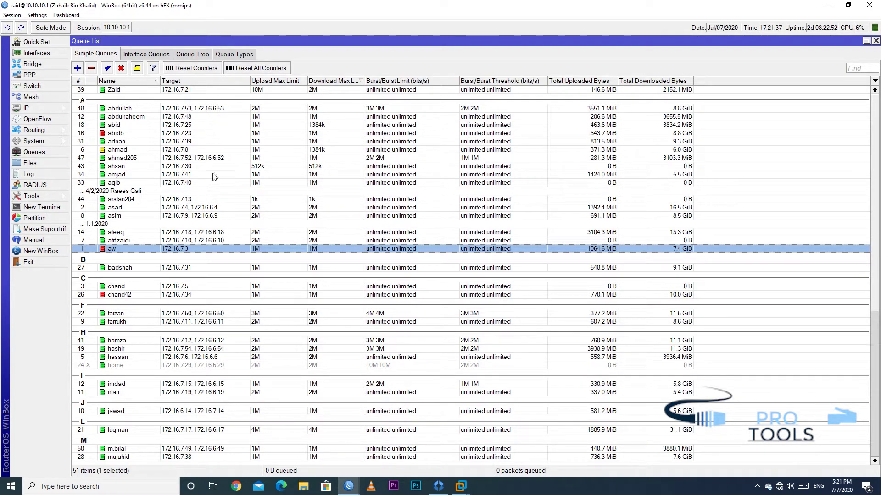
left_click(676, 267)
left_click(671, 295)
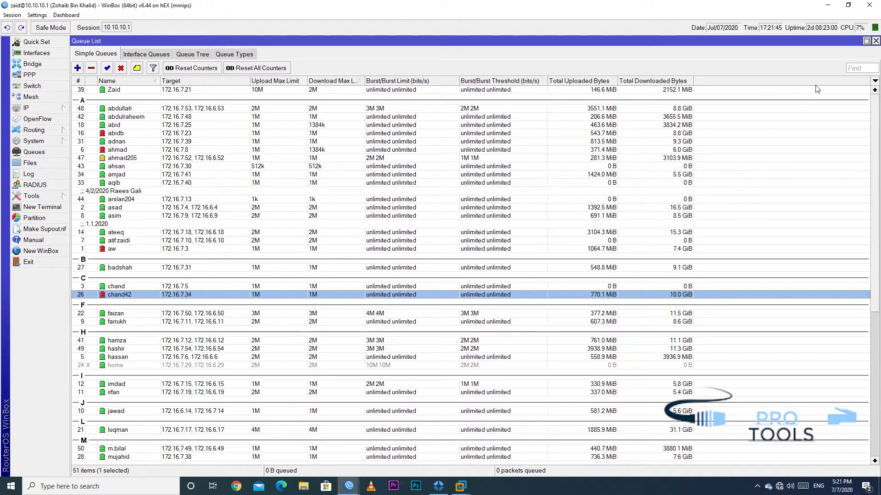
left_click(876, 41)
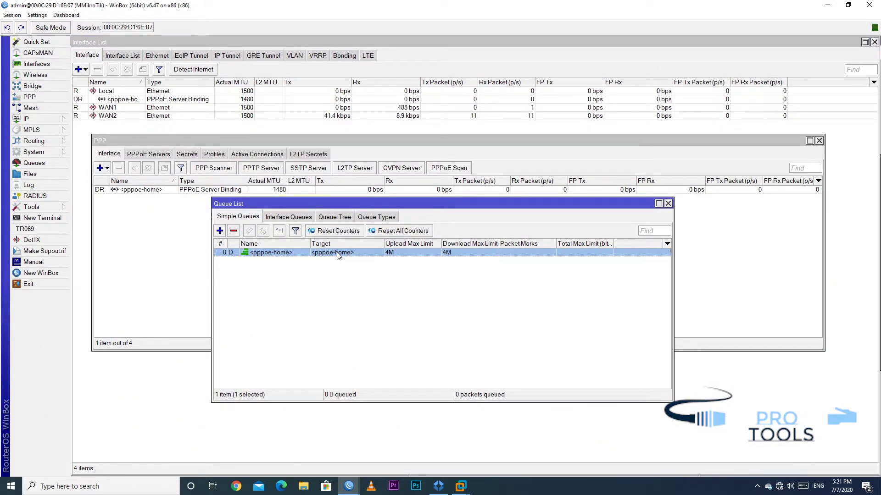
Disconnect and reconnect the Broadband Connection from the Dial-up page
left_click(780, 487)
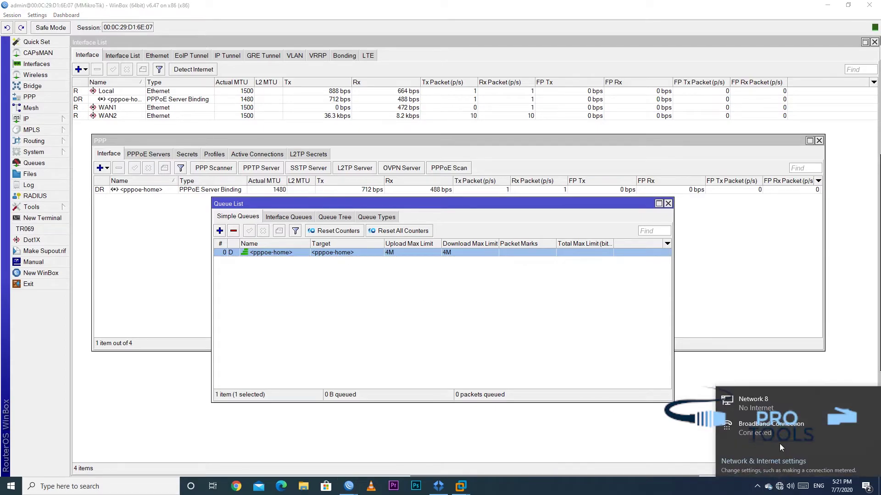
left_click(782, 432)
left_click(481, 111)
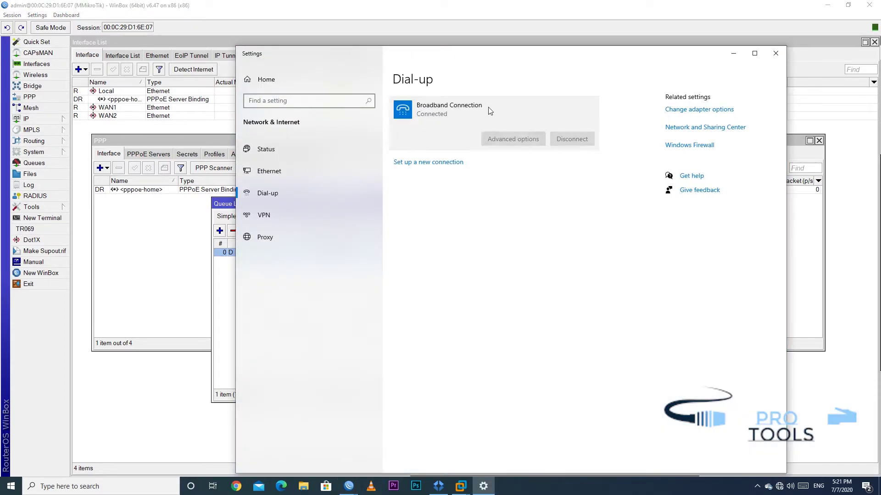
left_click_drag(488, 54, 582, 65)
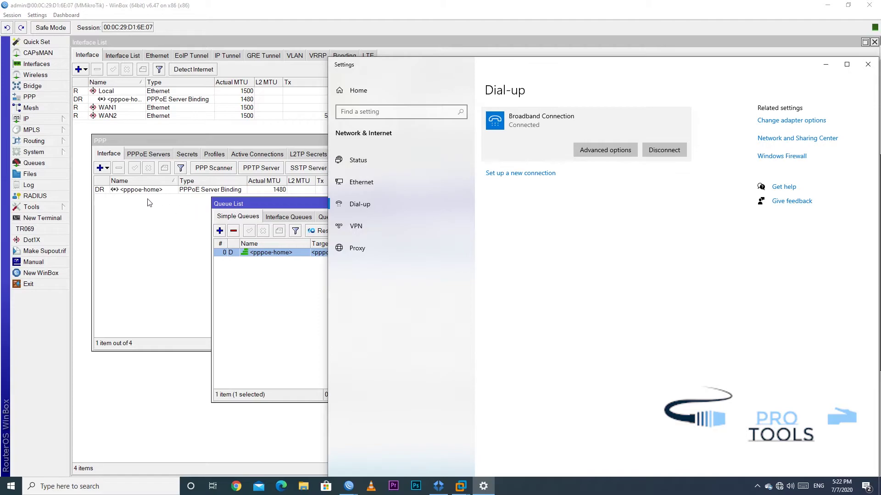
left_click(683, 145)
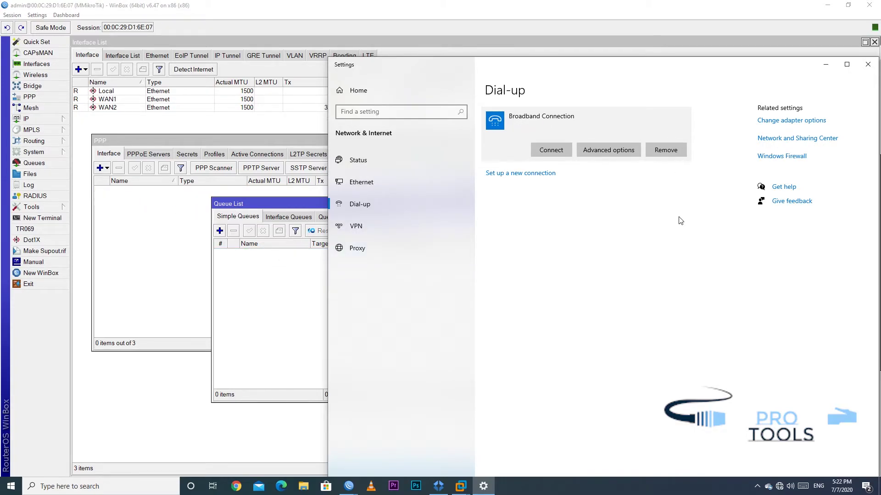
left_click(535, 152)
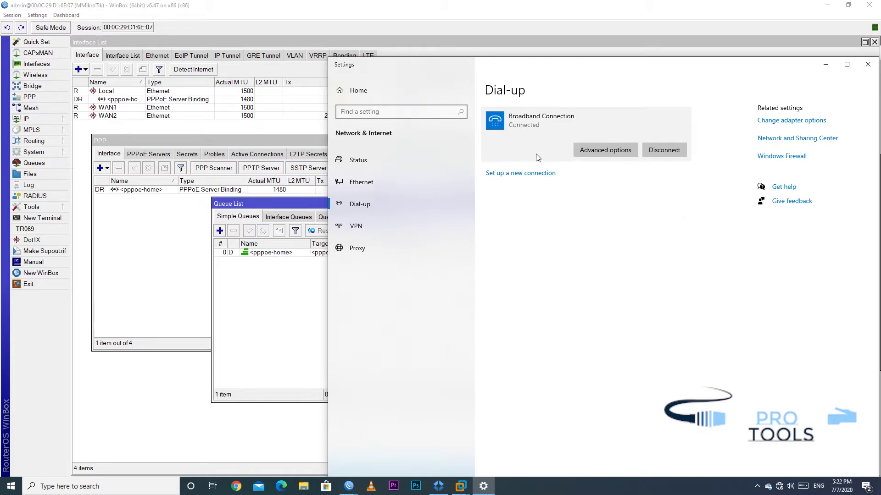
left_click(823, 64)
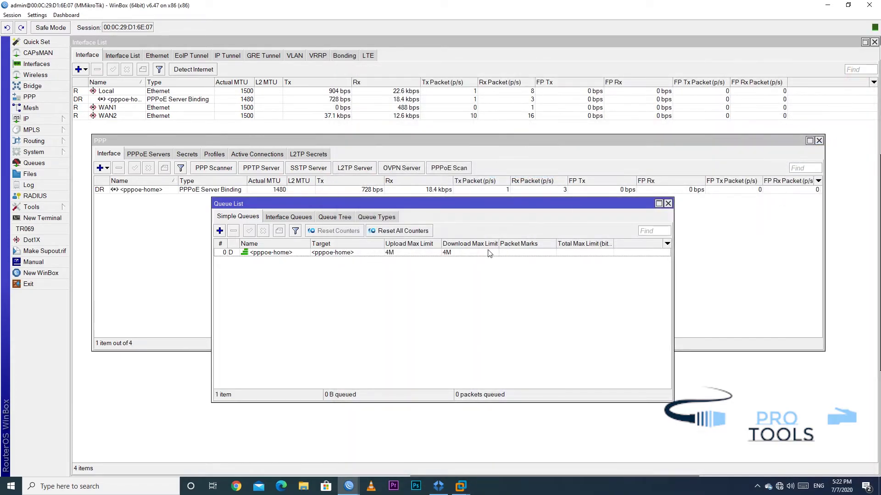
double_click(410, 253)
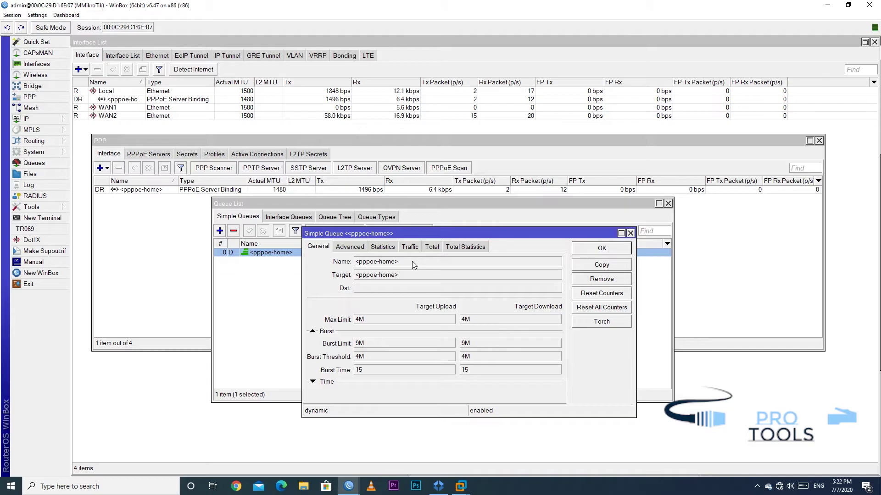
double_click(359, 320)
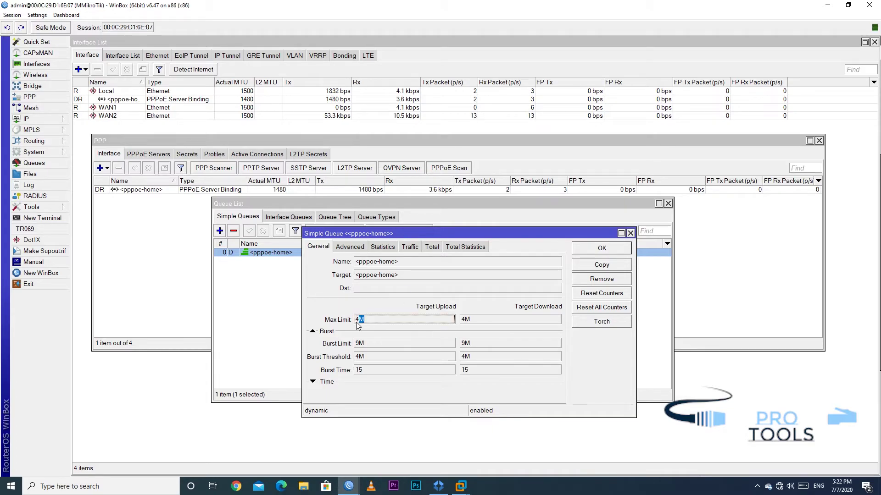
left_click(372, 323)
double_click(491, 321)
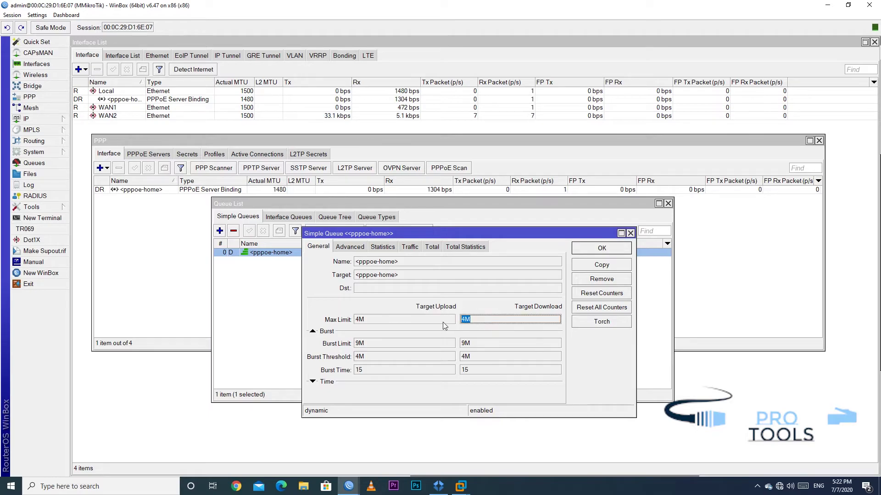
left_click(467, 326)
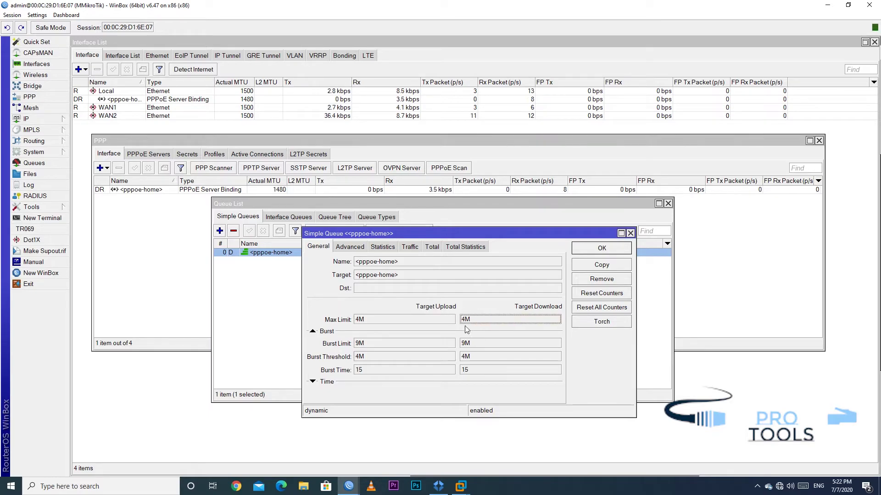
double_click(376, 345)
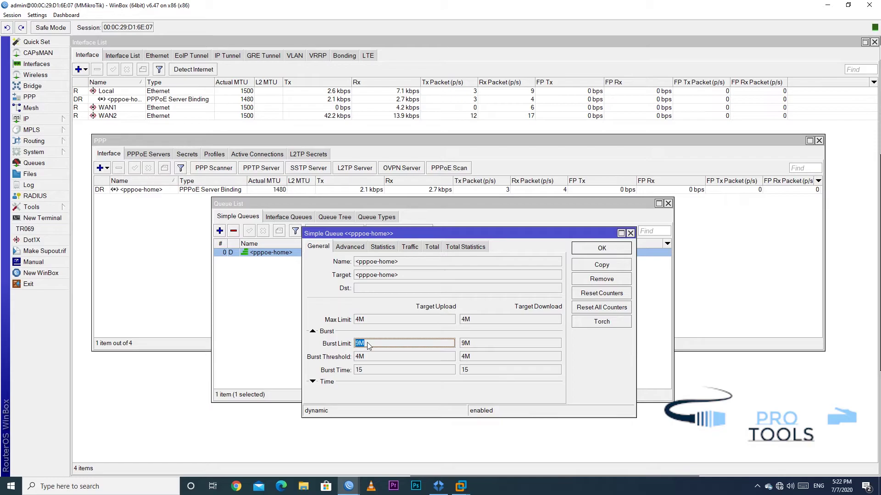
double_click(477, 345)
left_click(470, 345)
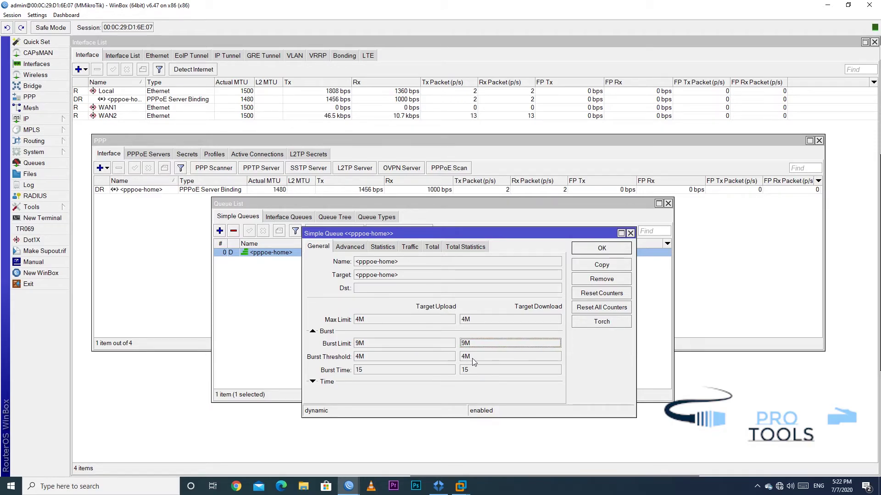
left_click(474, 363)
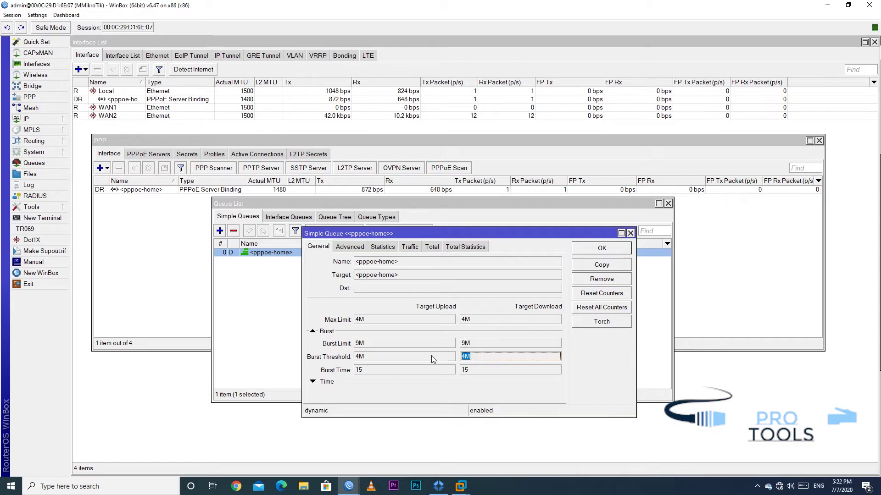
left_click(372, 361)
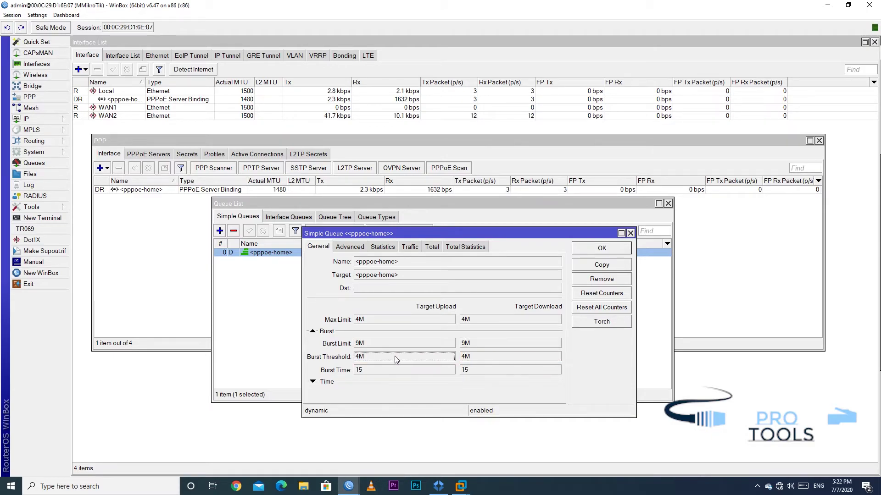
left_click(604, 253)
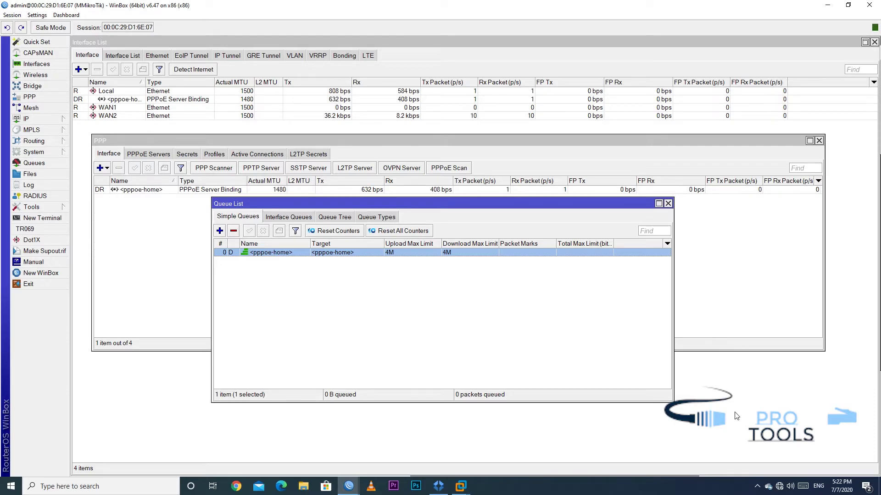
Close the queue list and select the home session in PPP Active Connections
left_click(668, 204)
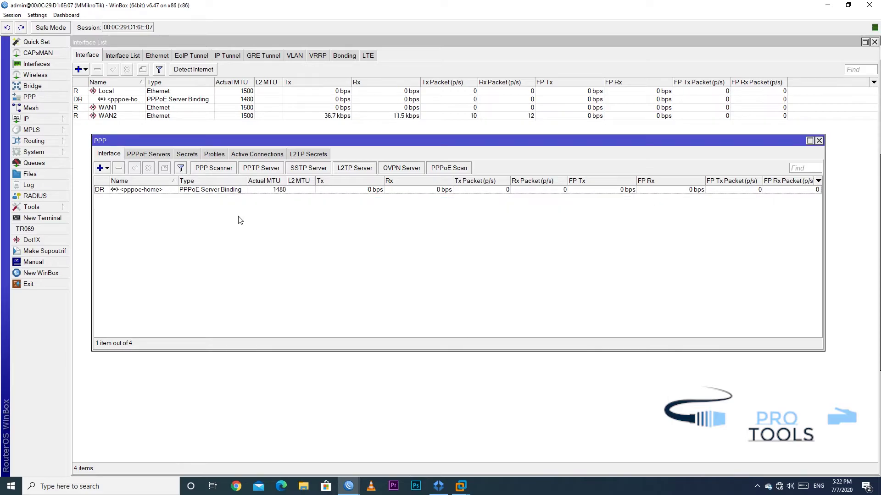
left_click(151, 190)
left_click(188, 156)
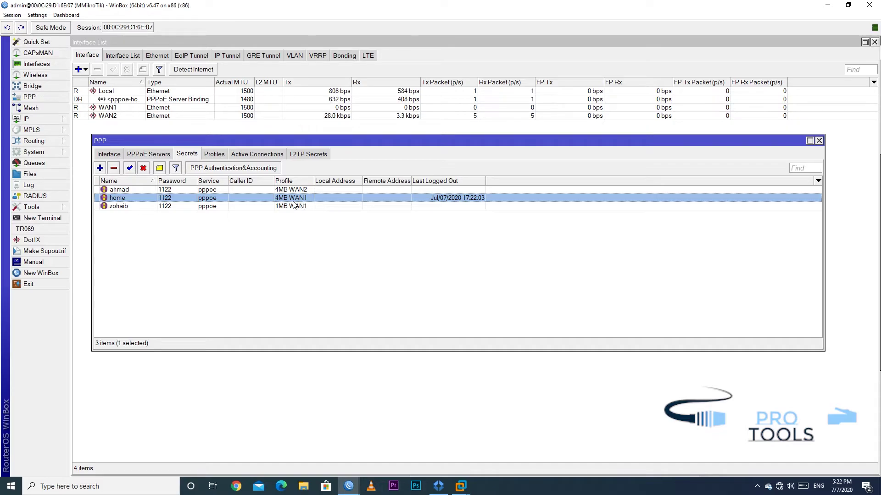
left_click(247, 155)
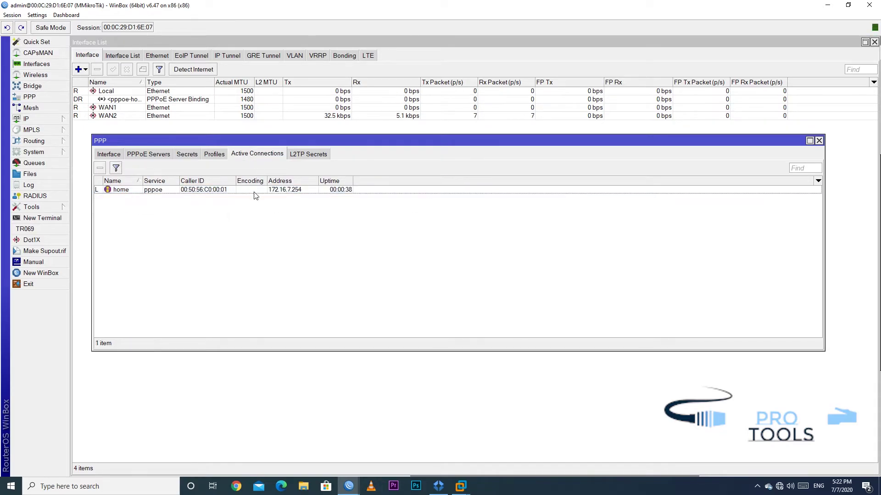
left_click(219, 191)
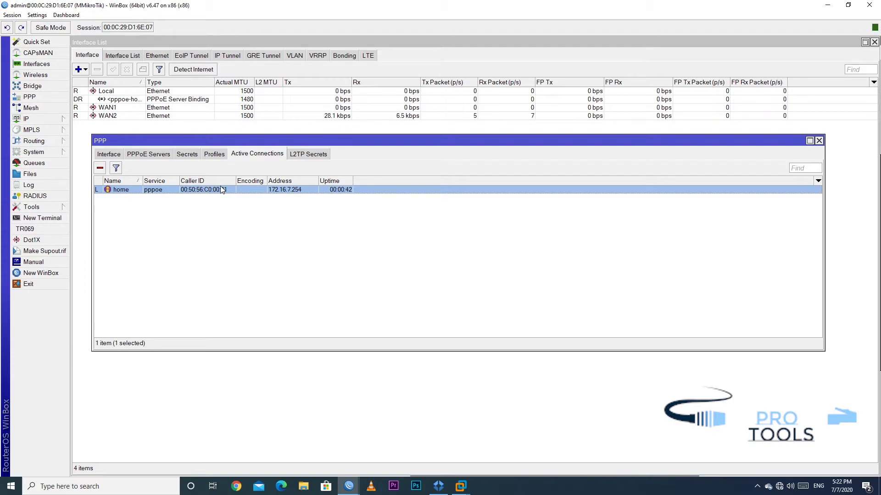
Copy the home session's MAC caller ID from its details window
double_click(222, 192)
left_click_drag(486, 236, 427, 238)
right_click(455, 236)
left_click(463, 243)
left_click(533, 198)
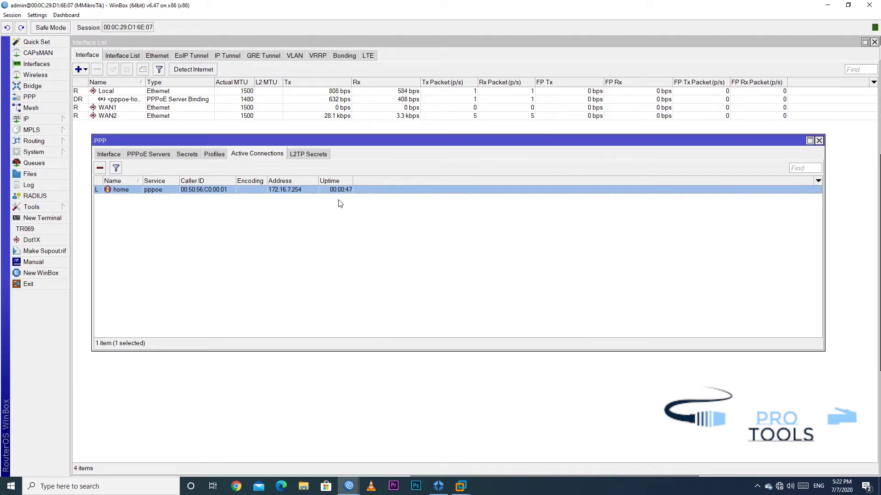
left_click(185, 155)
Paste MAC 00:50:56:C0:00:01 into the home secret's Caller ID and save it
double_click(193, 199)
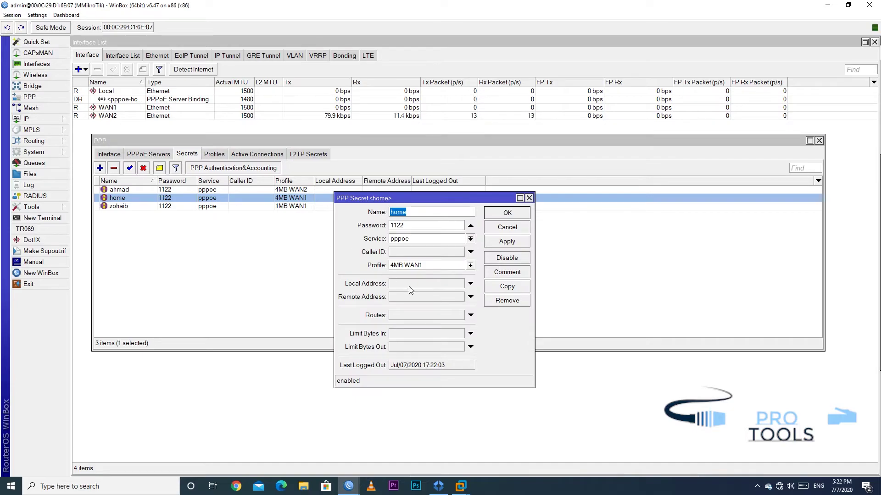
left_click(414, 253)
right_click(410, 256)
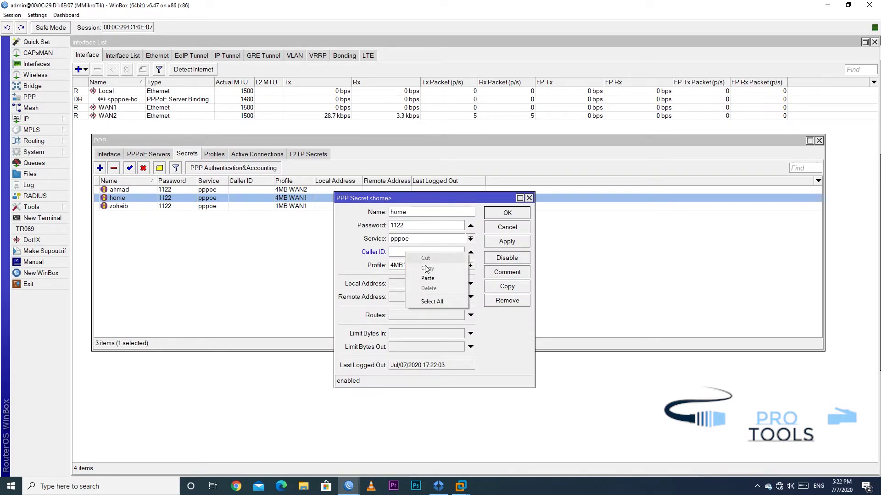
left_click(433, 282)
left_click(507, 242)
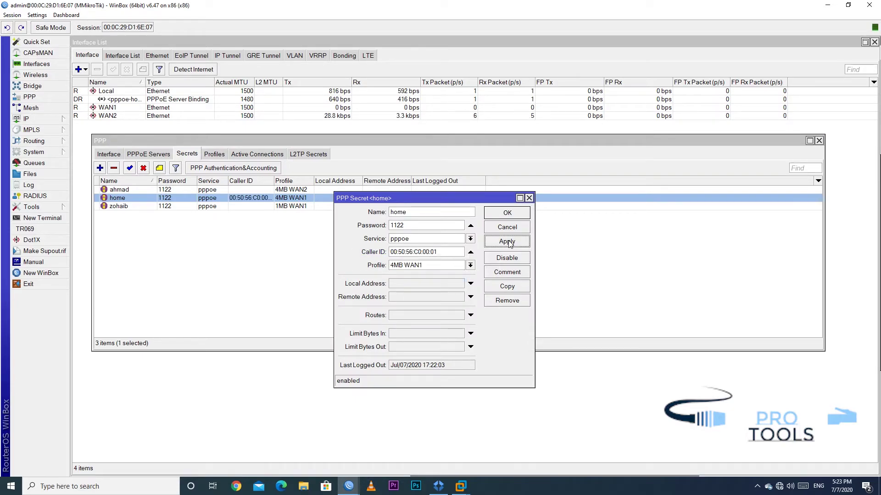
left_click(507, 213)
left_click_drag(279, 183, 315, 184)
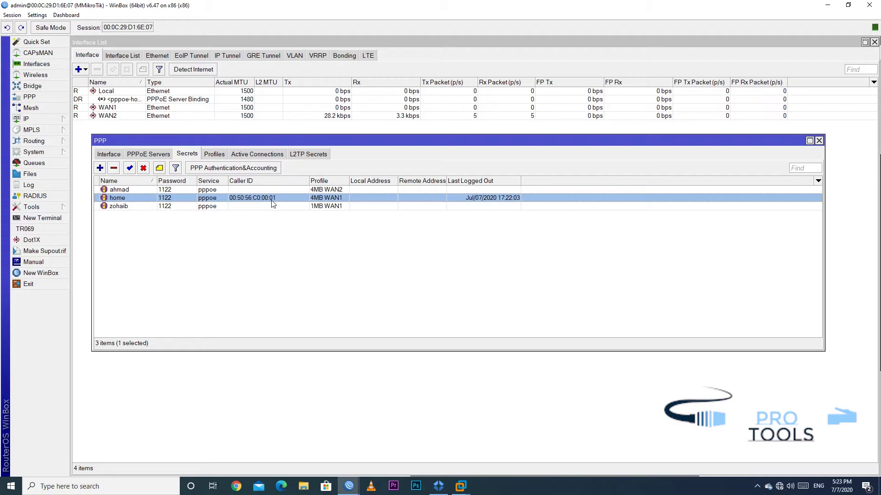
Redial the Broadband Connection twice to test the MAC lock, leaving it disconnected
left_click(779, 486)
left_click(774, 390)
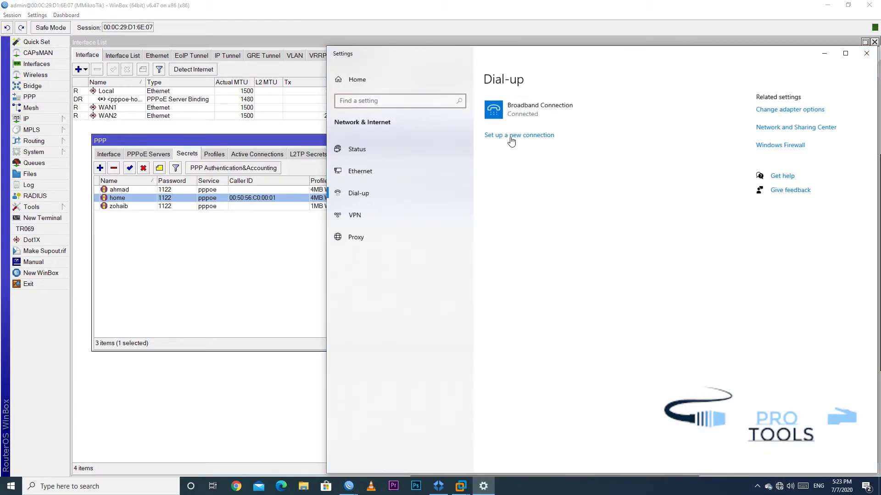
left_click(614, 112)
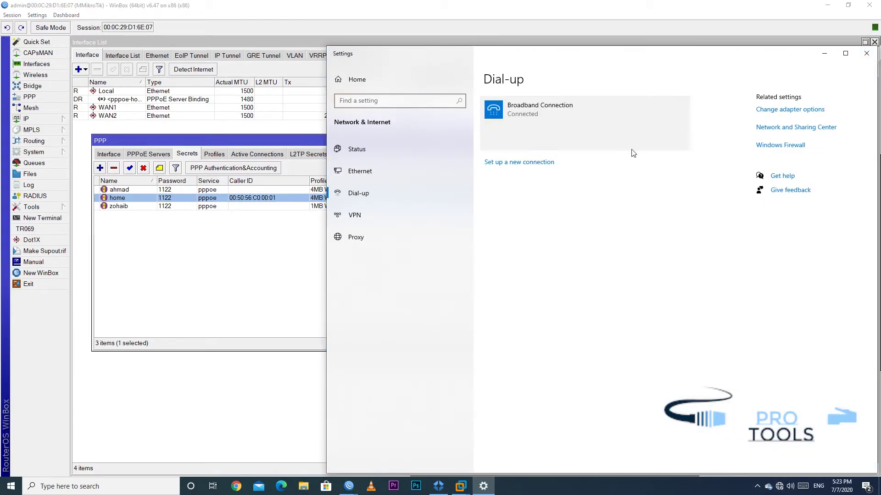
left_click(663, 139)
left_click(556, 145)
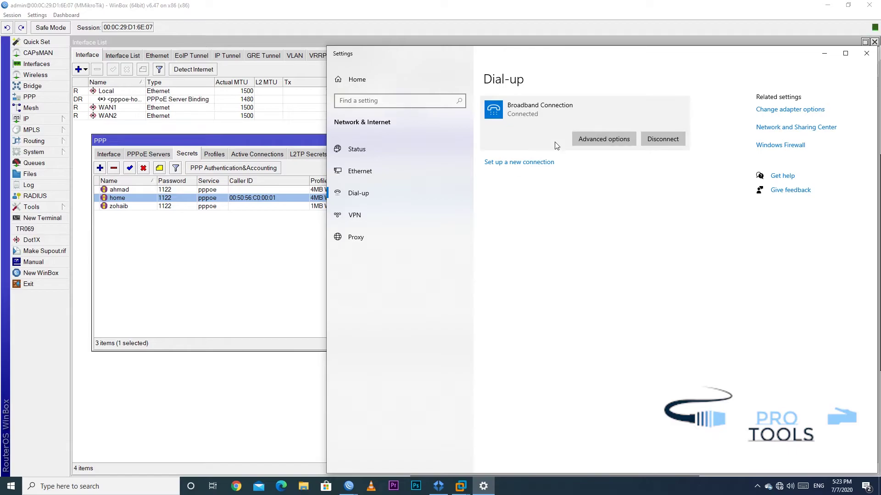
left_click(675, 139)
left_click(545, 139)
left_click(674, 138)
left_click(257, 261)
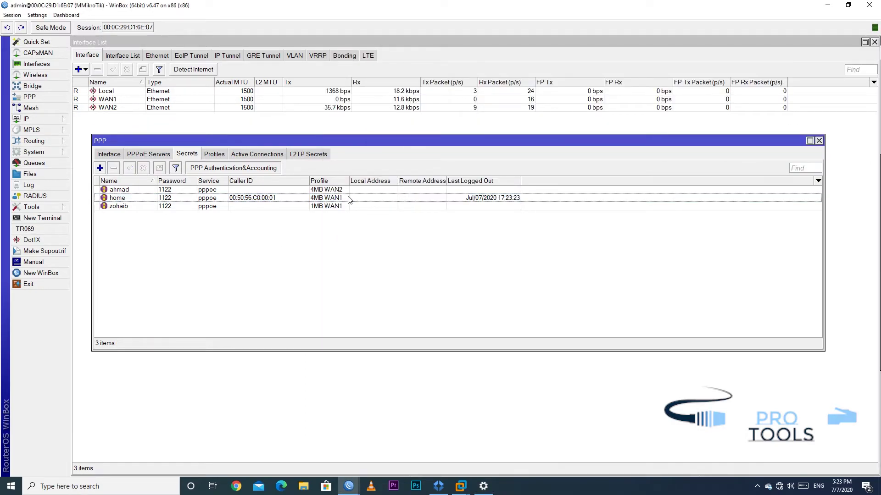
Review the first router's PPP Profiles, PPPoE Servers, Interface and Secrets lists
left_click(293, 198)
left_click(220, 154)
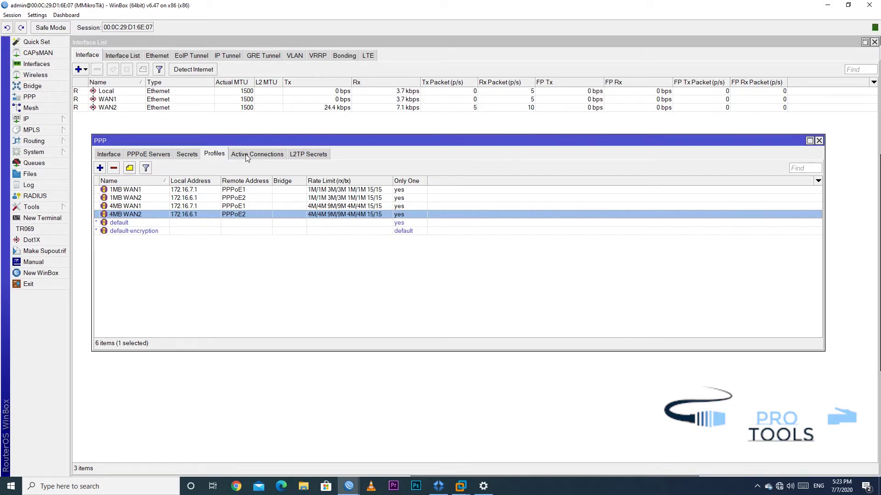
left_click(187, 156)
left_click(147, 155)
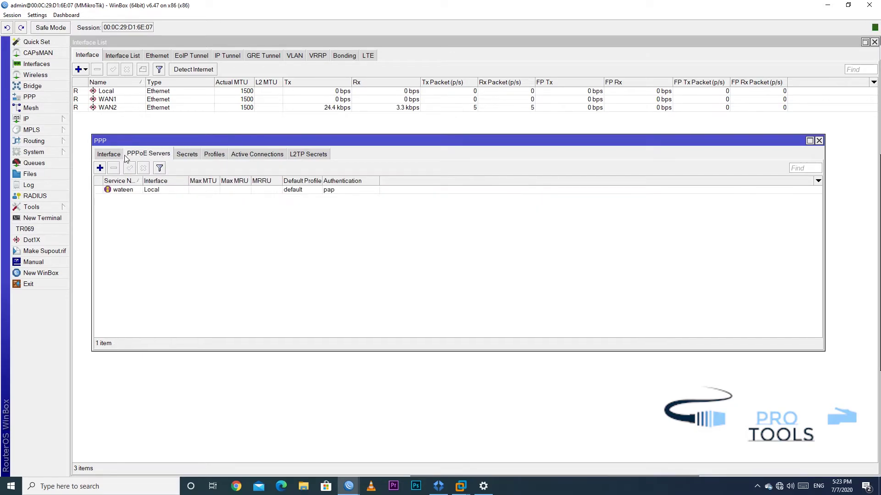
left_click(143, 190)
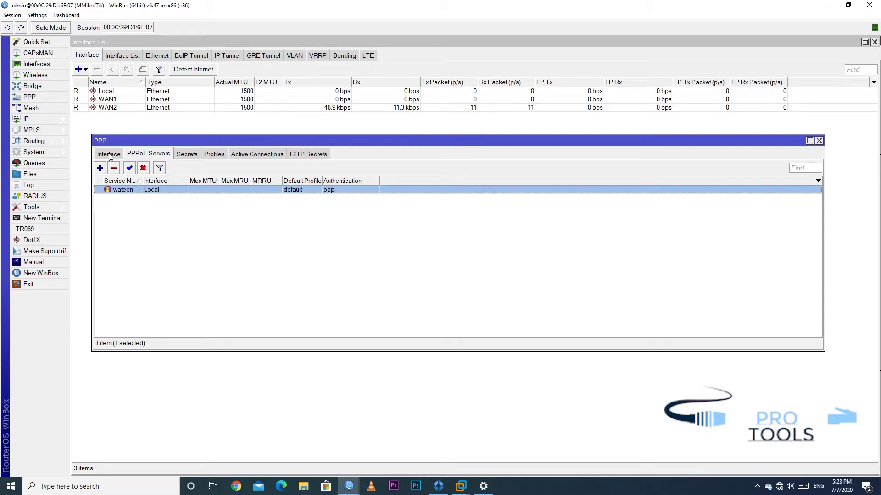
left_click(109, 155)
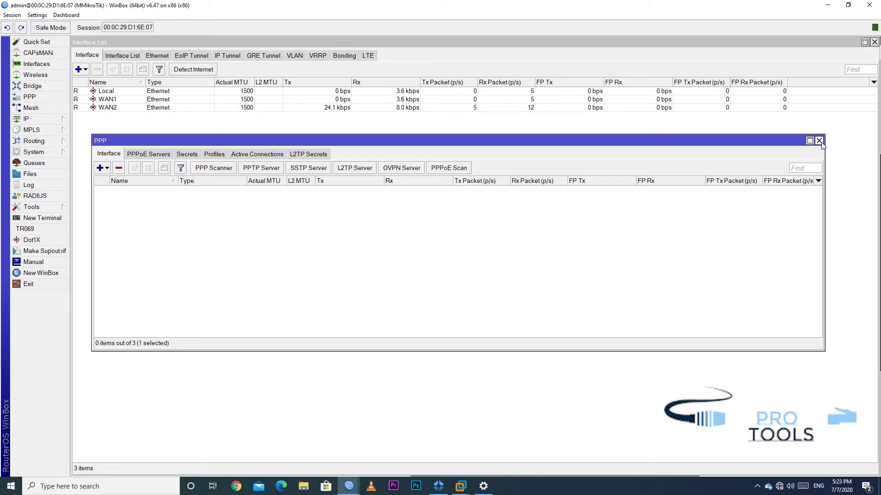
left_click(188, 156)
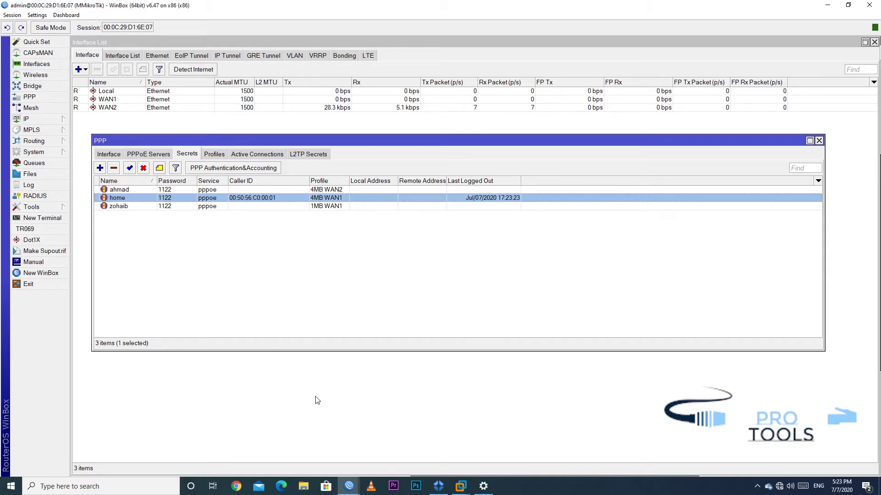
Return to the PPPoE server list and widen the Service Name column showing wateen
left_click(148, 155)
left_click_drag(141, 180, 157, 183)
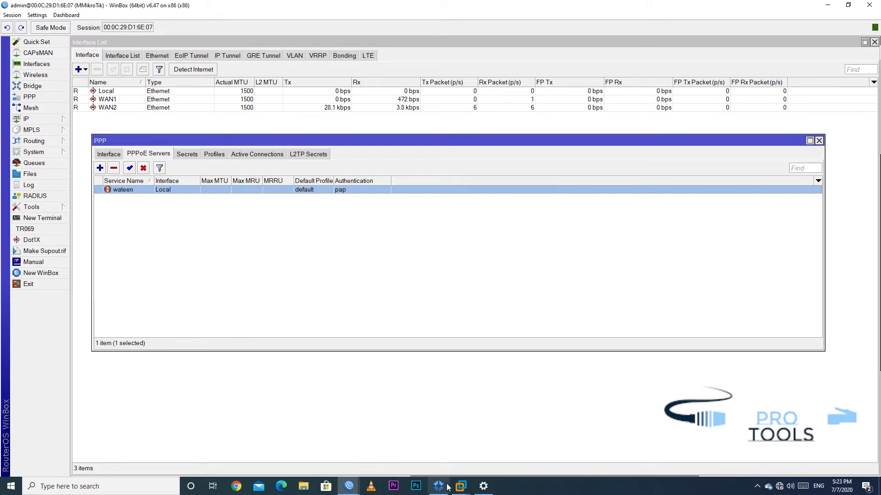
mouse_move(347, 489)
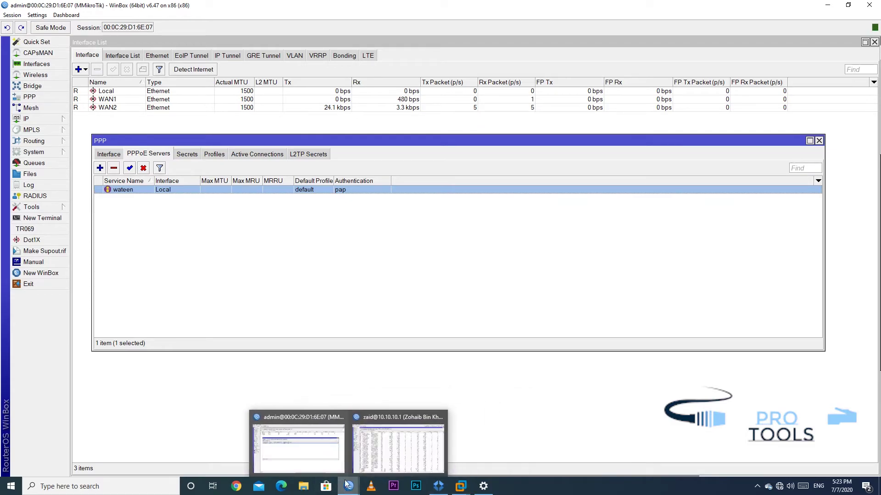
On the 10.10.10.1 router, review PPP Active Connections and select the home secret
left_click(398, 445)
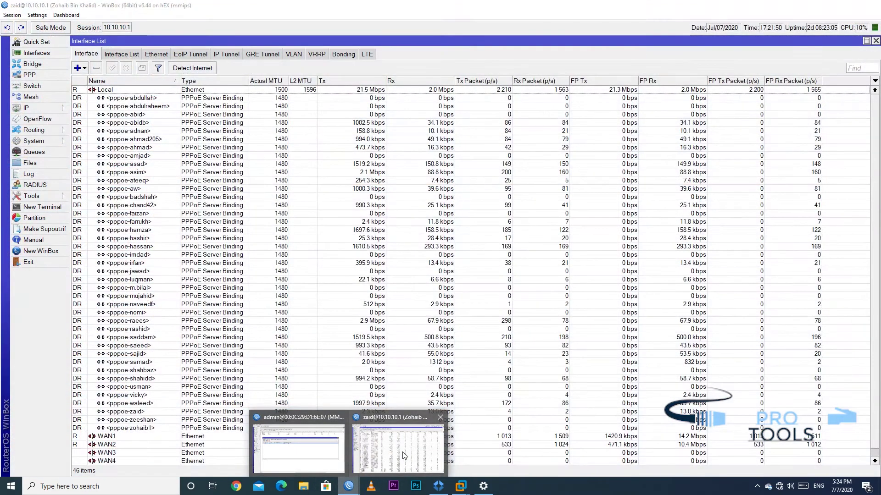
left_click(29, 75)
scroll(121, 378, "down", 10)
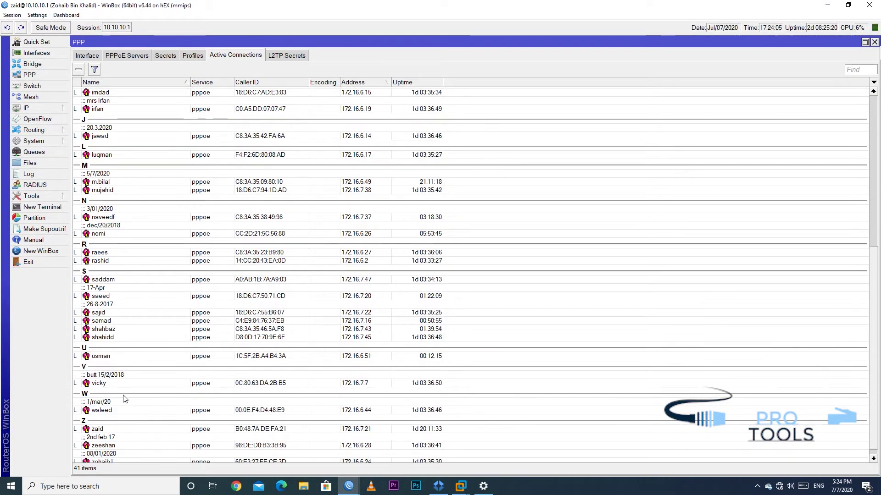
scroll(125, 399, "up", 3)
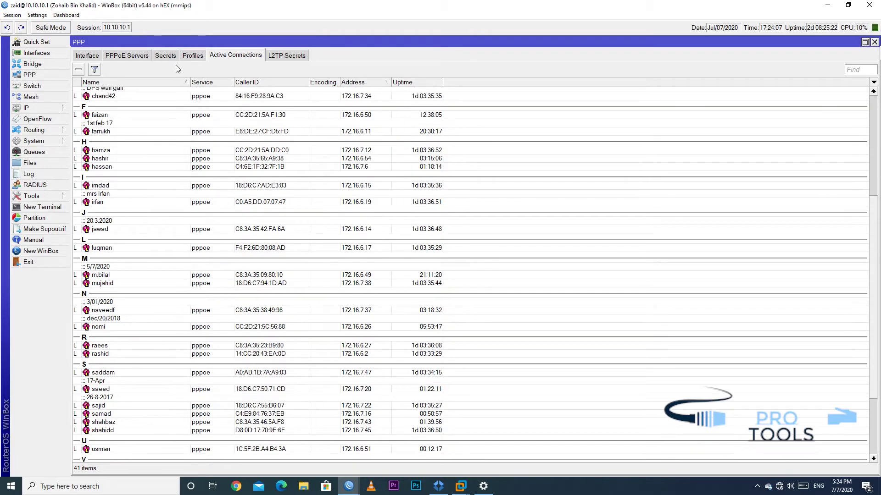
left_click(165, 56)
scroll(130, 378, "down", 5)
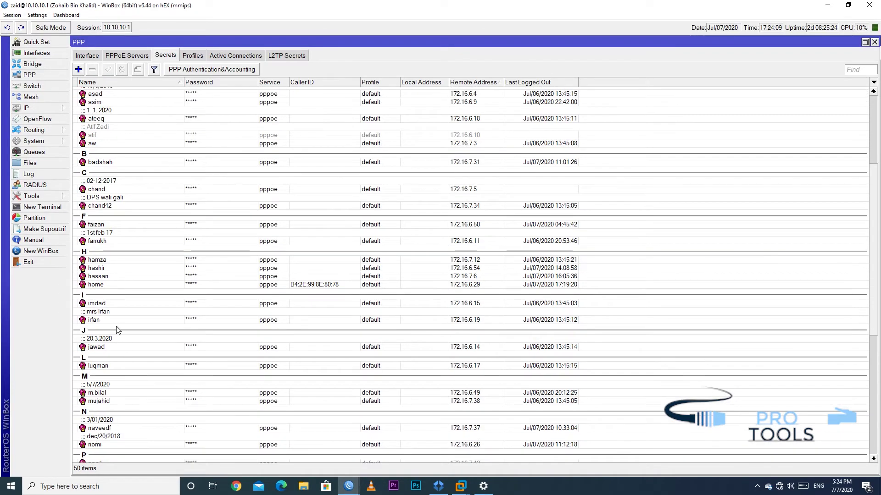
left_click(112, 285)
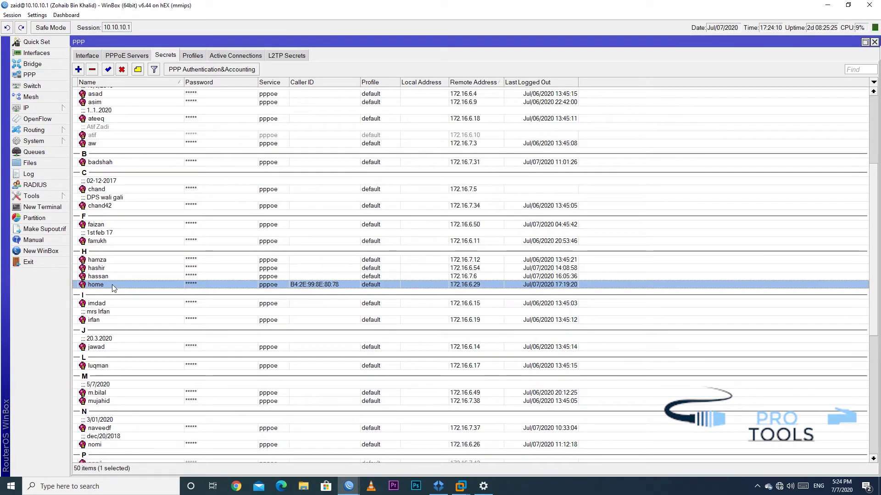
Toggle Hide Passwords off to reveal the secrets' passwords, then mask them again
left_click(37, 15)
left_click(44, 36)
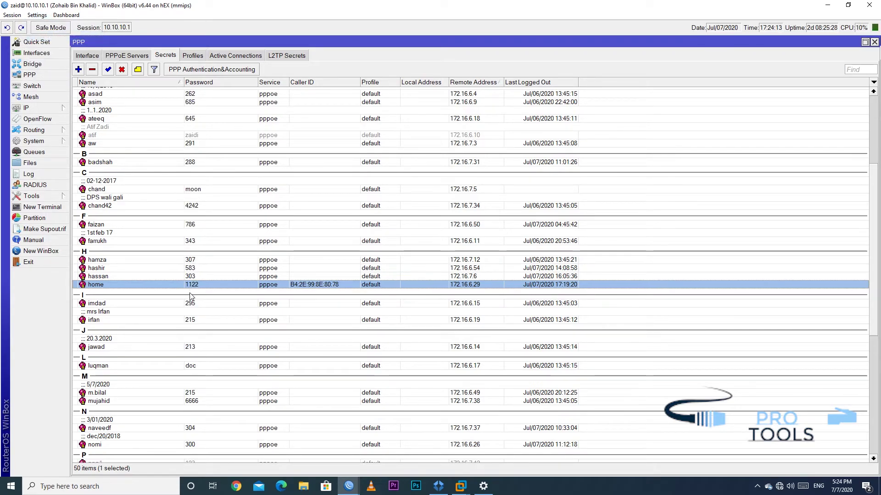
left_click(37, 15)
left_click(44, 36)
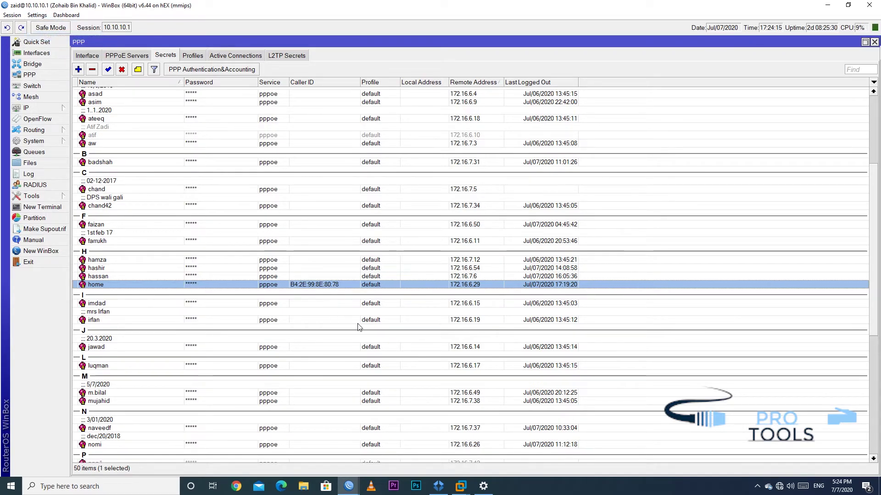
Show the PPPoE Servers list with ZBK-Net selected and its Service Name column widened
left_click(113, 57)
left_click(110, 93)
left_click_drag(122, 82, 145, 82)
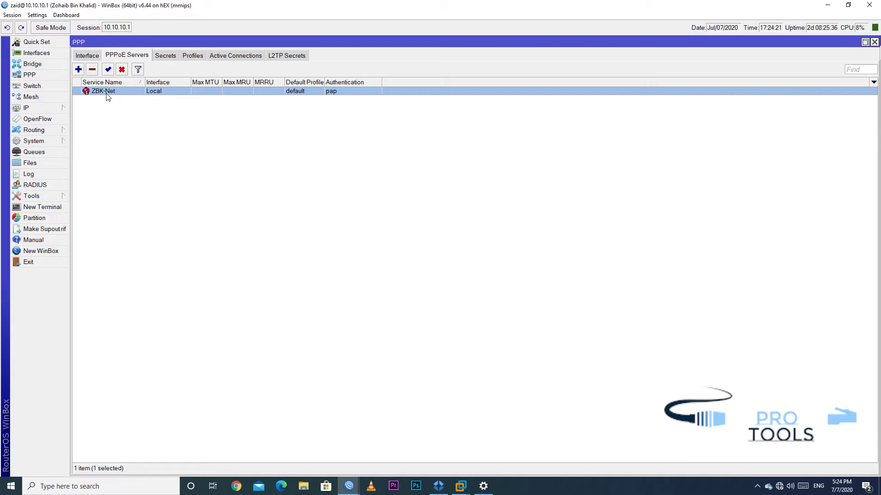
Clear the Broadband Connection's saved sign-in info in its advanced options and close Settings
left_click(780, 488)
left_click(752, 400)
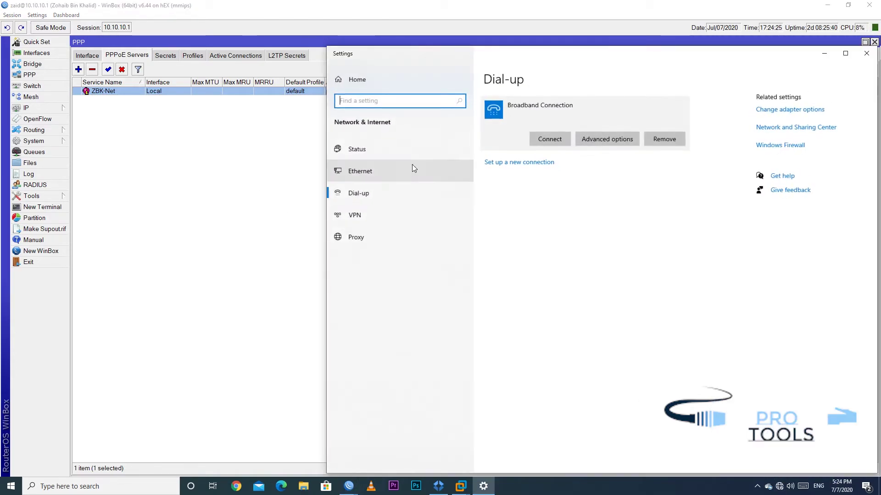
left_click(604, 144)
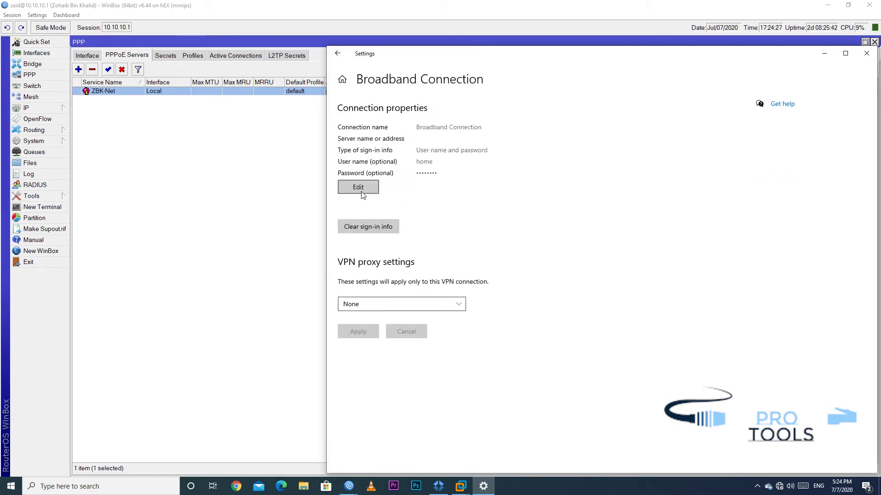
left_click(361, 189)
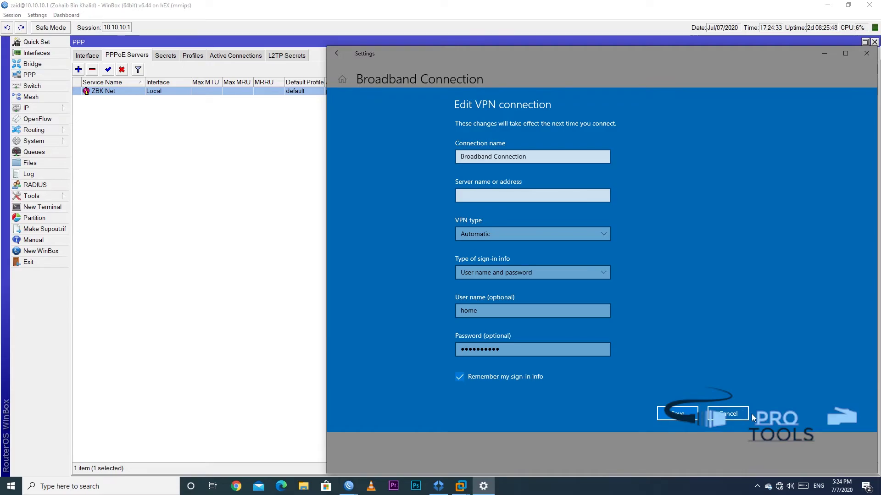
left_click(739, 415)
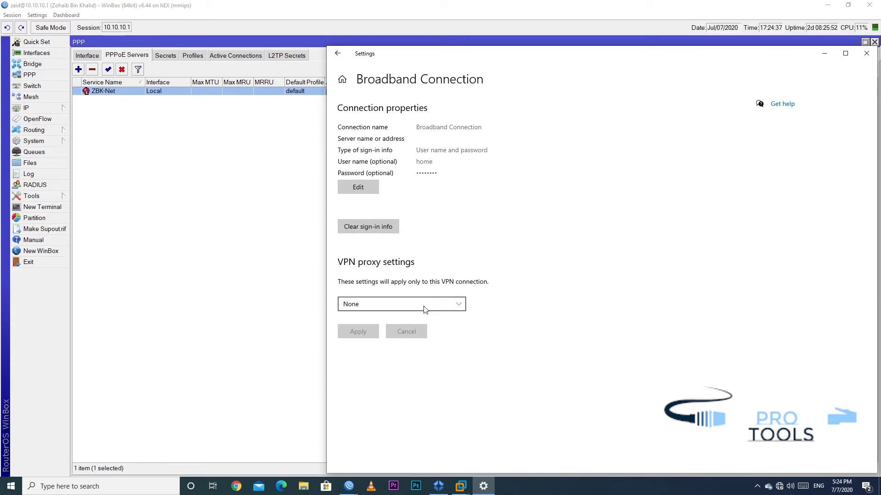
left_click(356, 232)
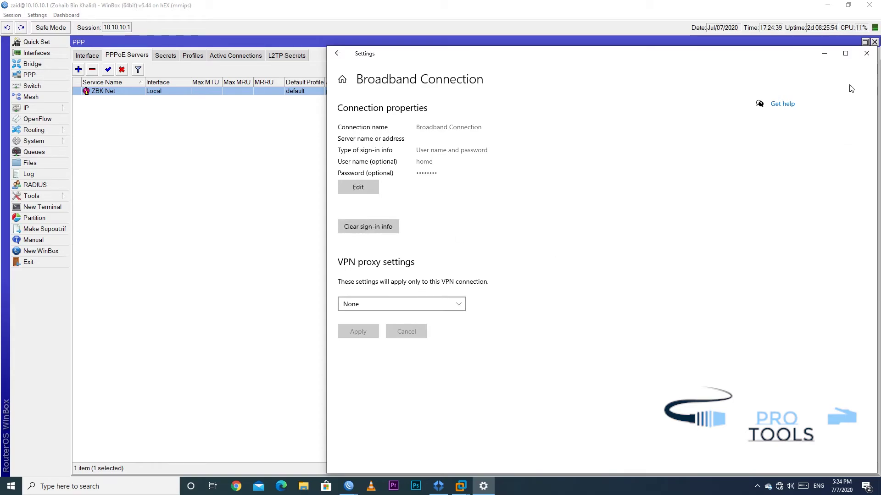
left_click(866, 54)
Edit the Broadband Connection to user name and password sign-in without remembering it, then clear sign-in info
left_click(781, 485)
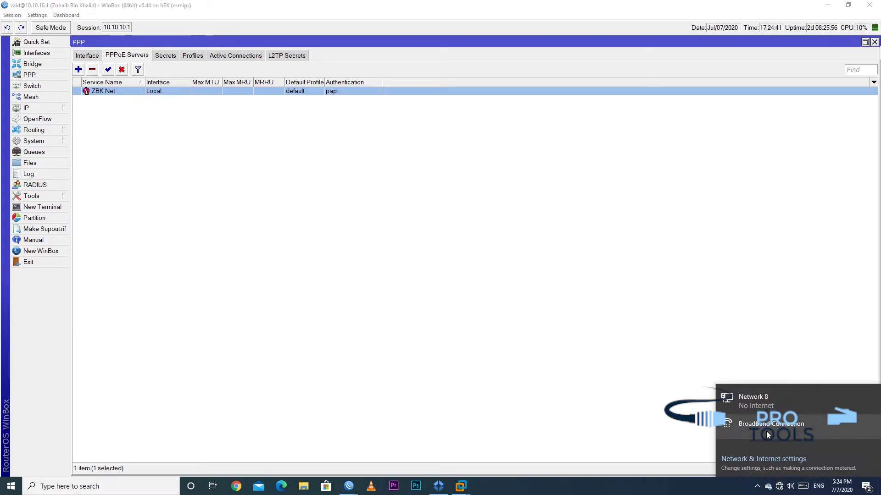
left_click(766, 431)
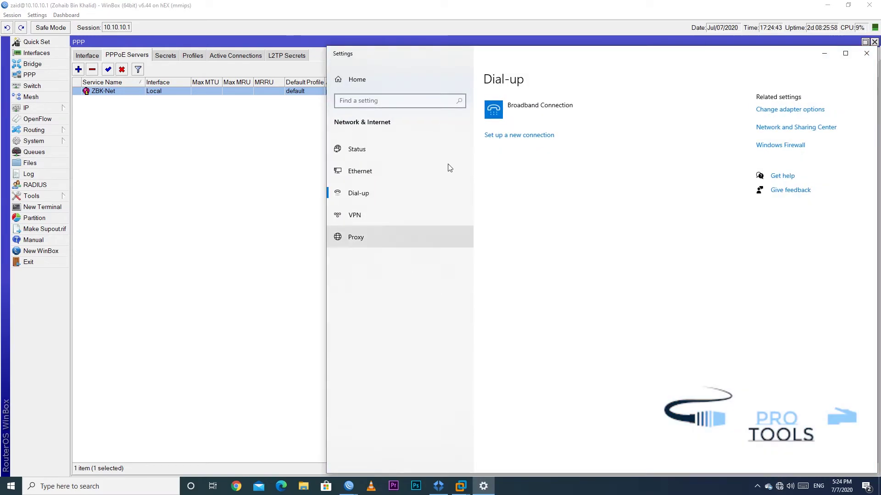
left_click(535, 109)
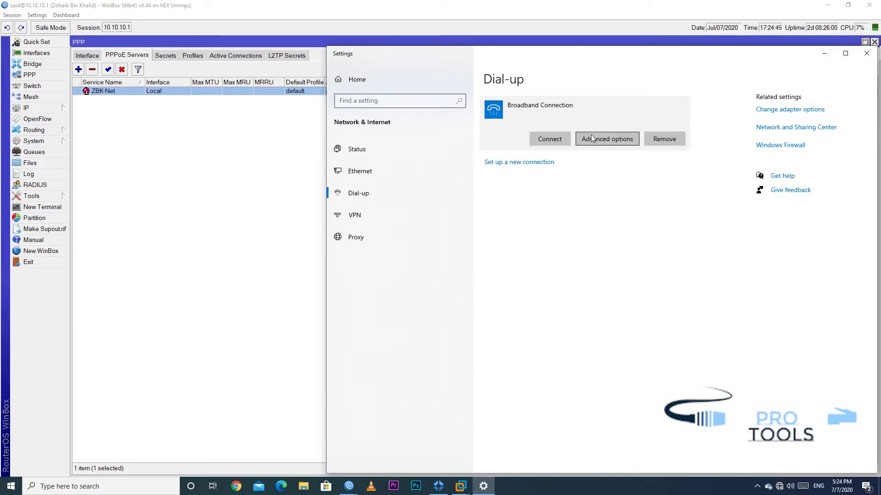
left_click(610, 138)
left_click(359, 188)
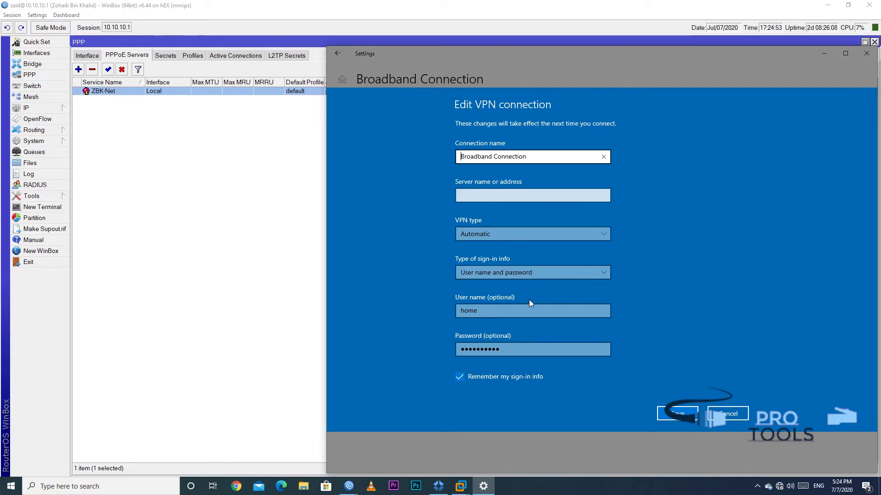
left_click(546, 271)
left_click(545, 272)
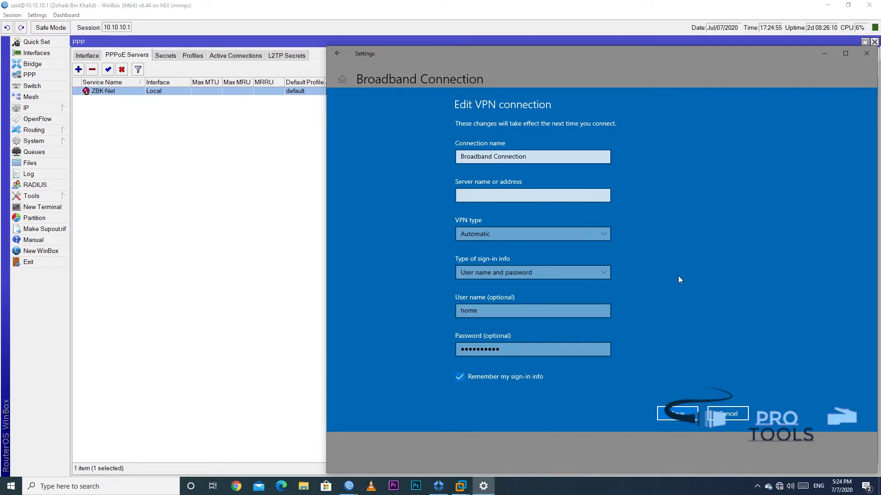
left_click(504, 377)
left_click(678, 413)
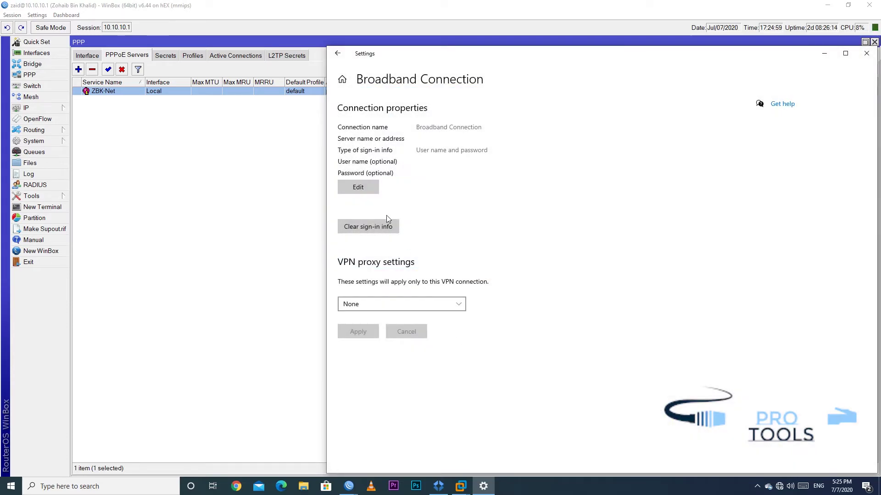
left_click(372, 232)
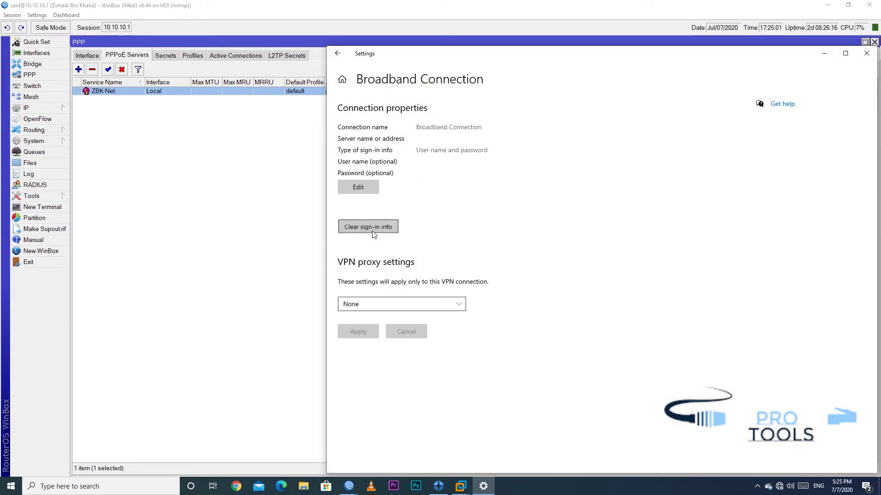
Try dialing the Broadband Connection and cancel the sign-in prompt
left_click(338, 53)
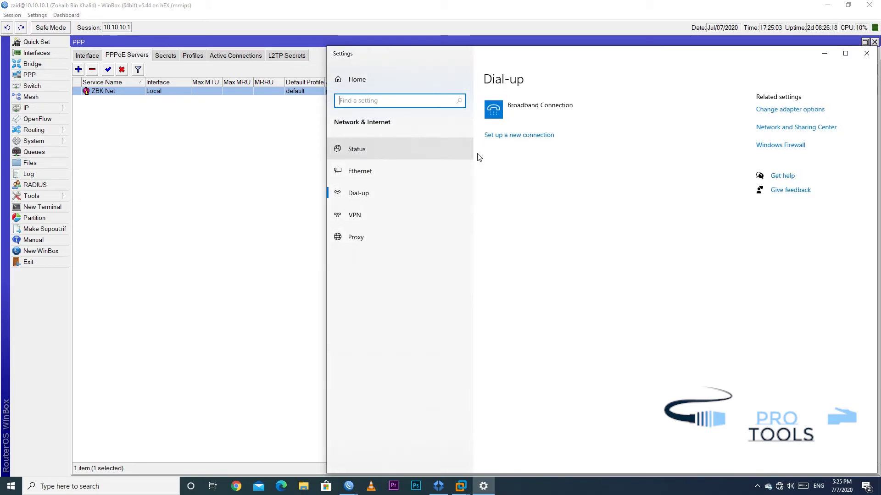
left_click(511, 117)
left_click(543, 138)
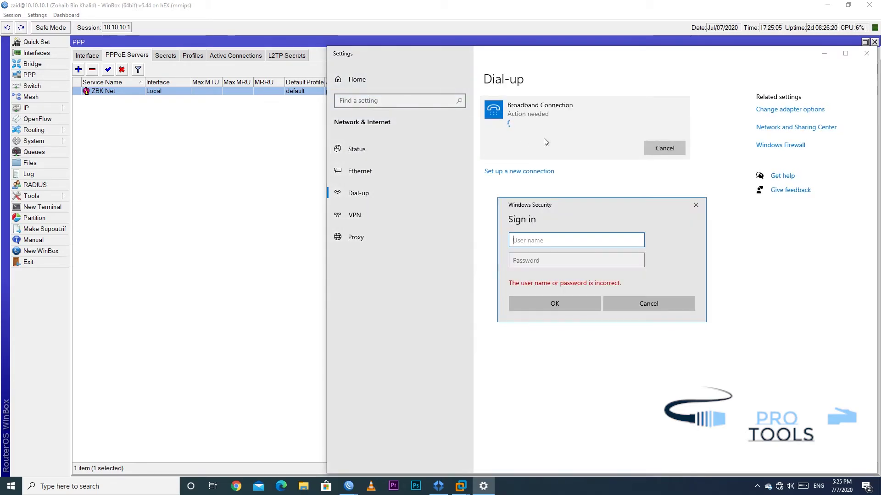
left_click(568, 267)
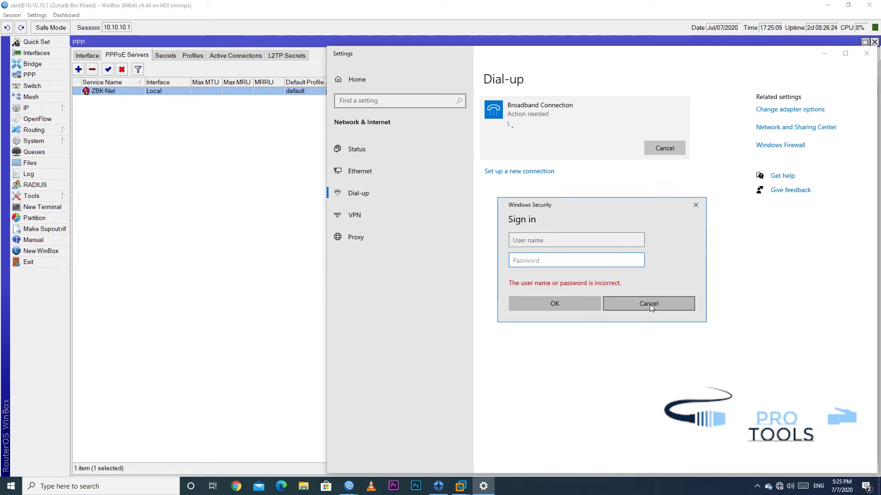
left_click(650, 304)
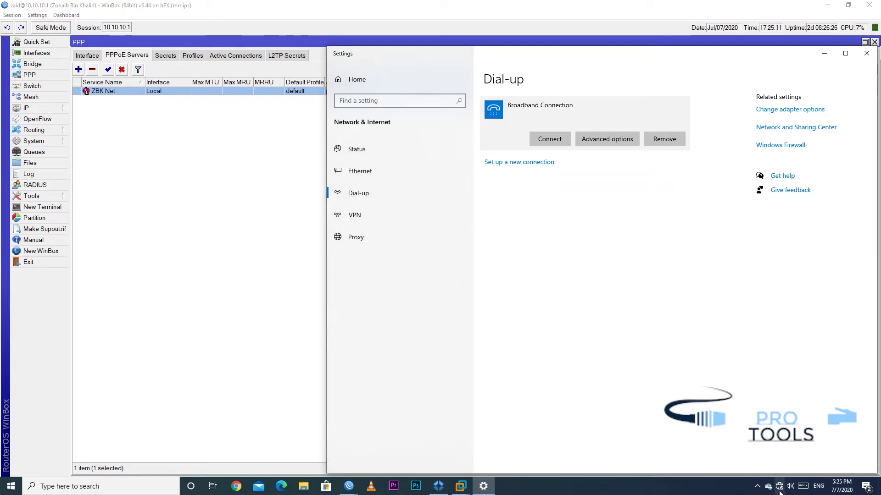
Open the network Status page, which shows No Internet access
left_click(780, 487)
left_click(761, 464)
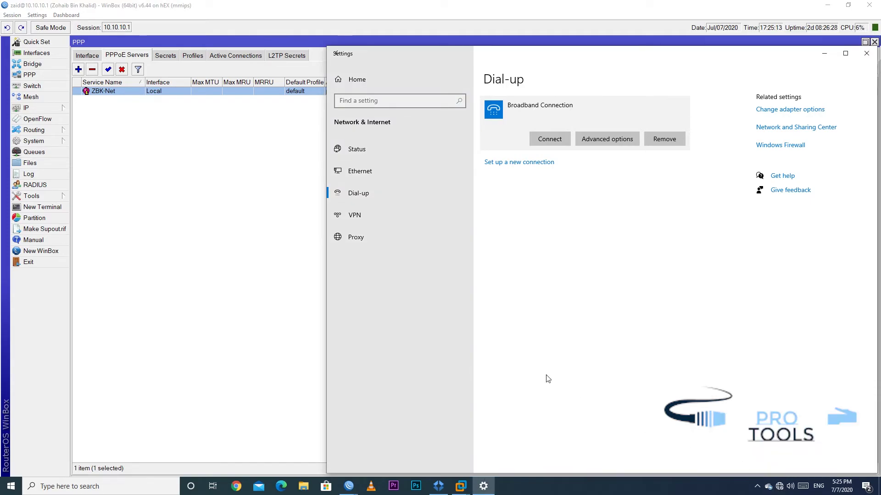
left_click(534, 365)
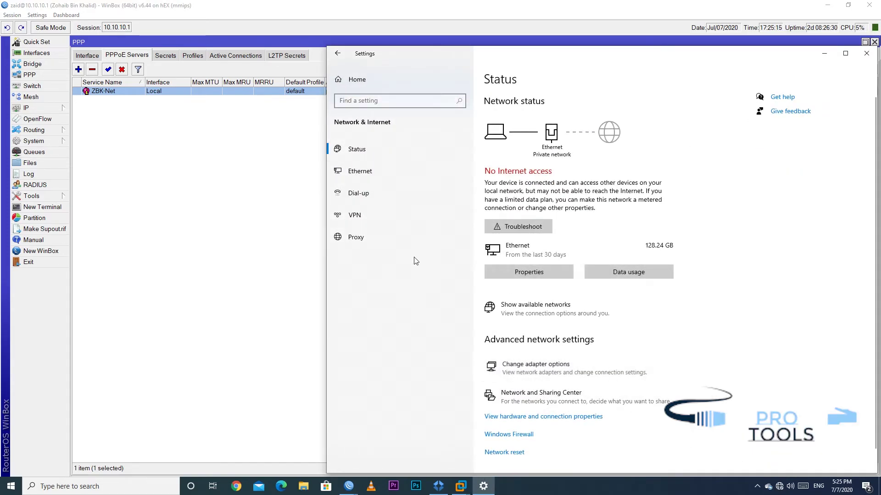
Open the Broadband Connection's Properties and select its service name ZBK-Net
left_click(55, 54)
right_click(57, 52)
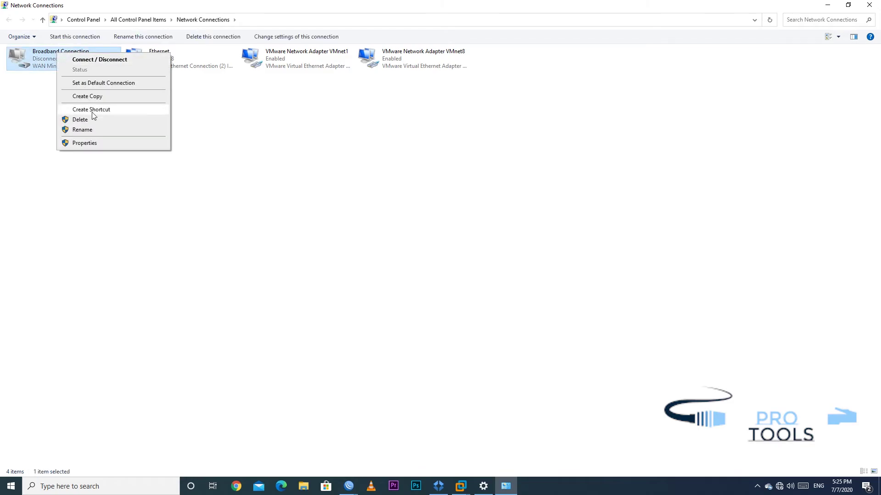
left_click(85, 143)
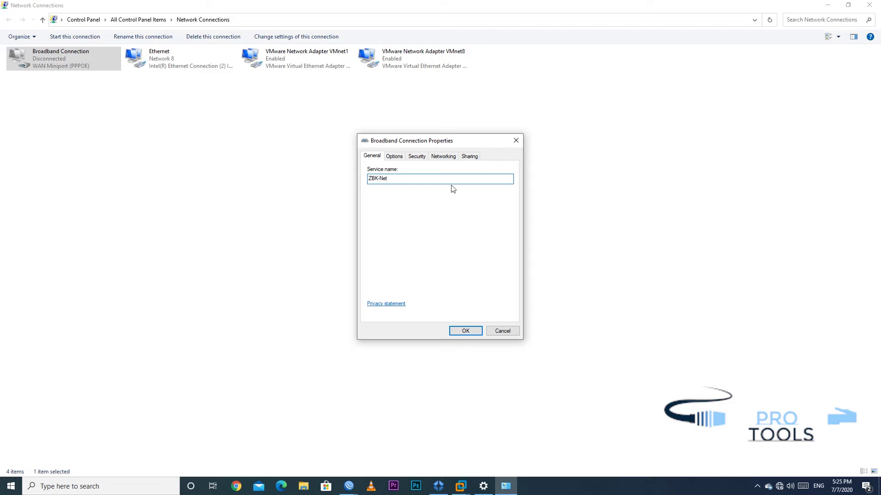
left_click_drag(405, 184, 364, 179)
left_click(348, 486)
Place both routers' WinBox windows side by side, each showing PPP Active Connections
mouse_move(301, 452)
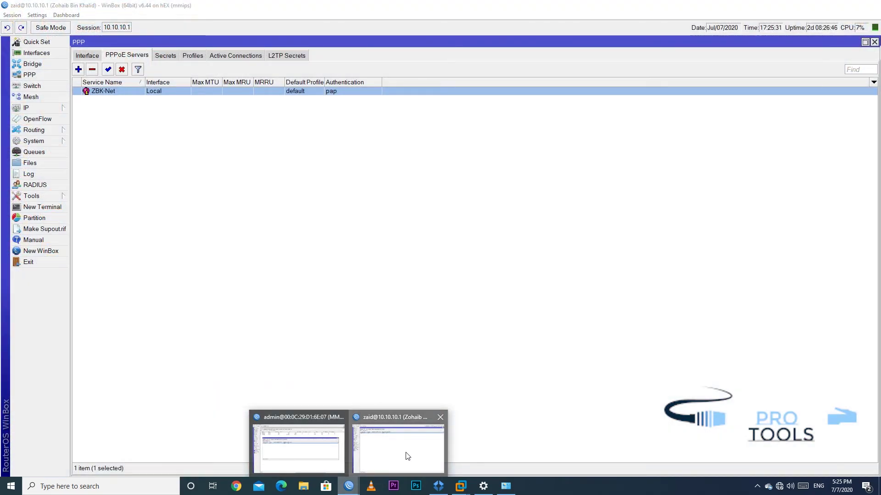
left_click(407, 455)
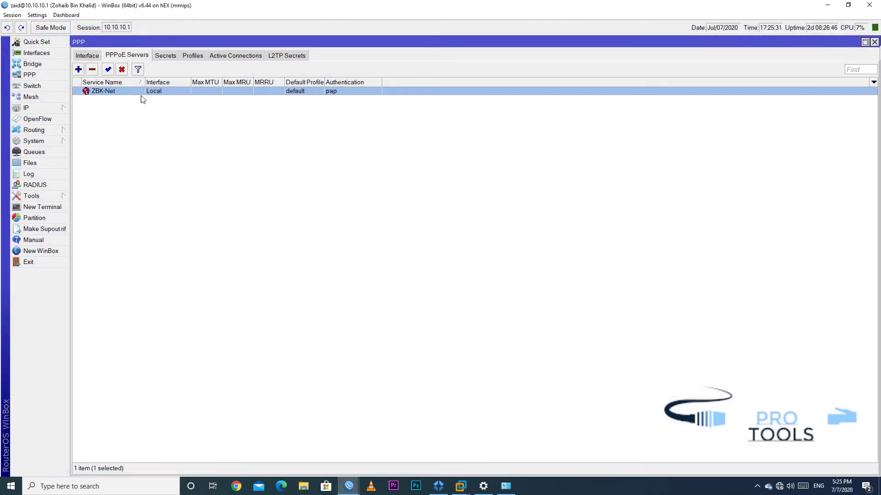
left_click(235, 55)
left_click_drag(168, 5, 0, 19)
left_click(590, 131)
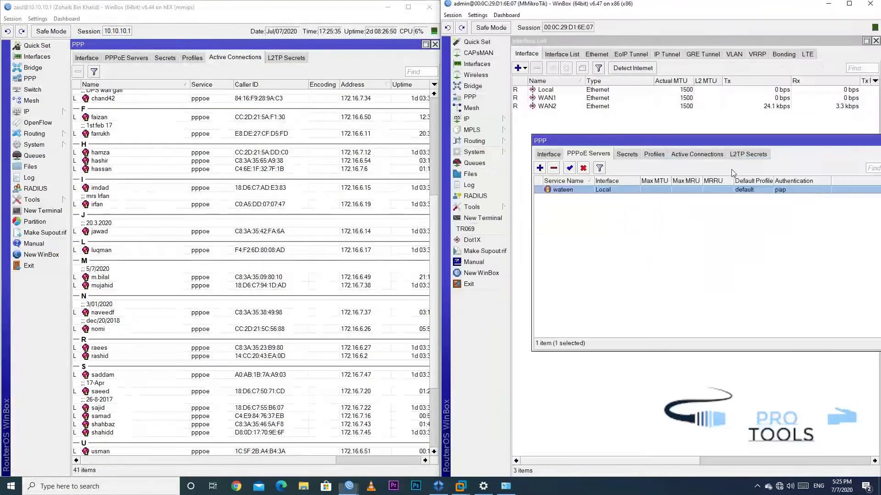
left_click(693, 153)
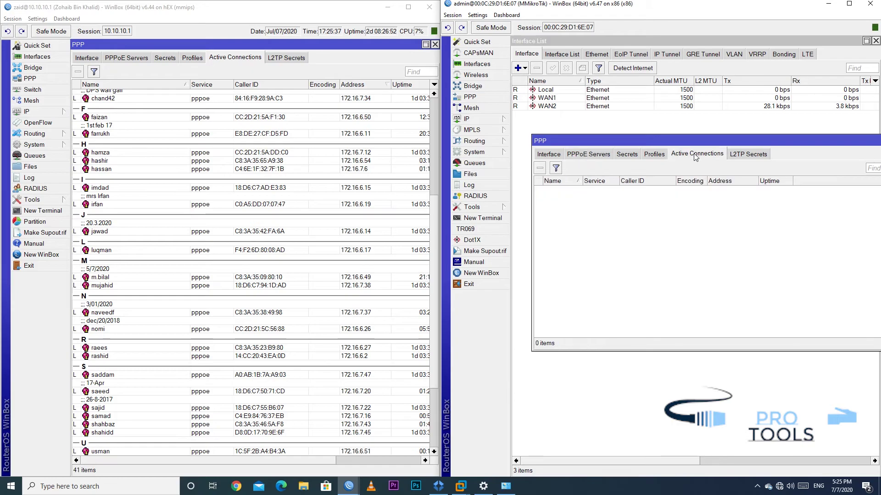
left_click_drag(636, 142, 616, 139)
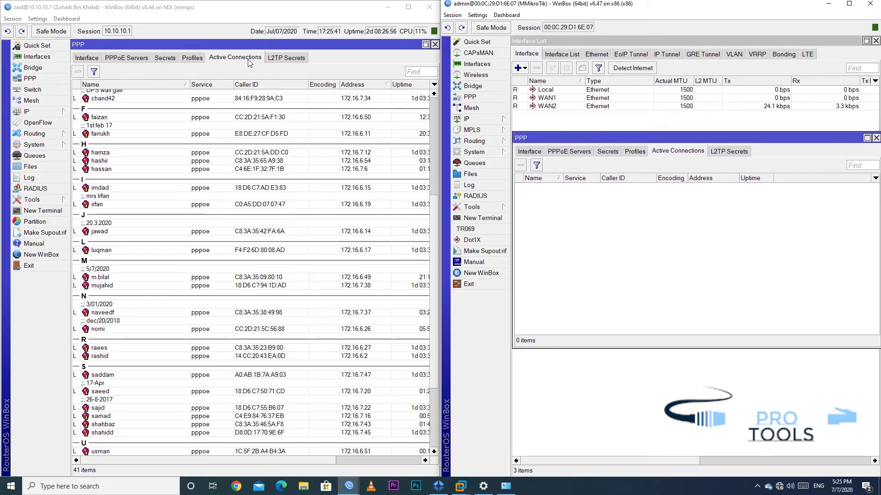
Filter the first router's active connections for names containing 'home', then return to the properties
left_click(148, 80)
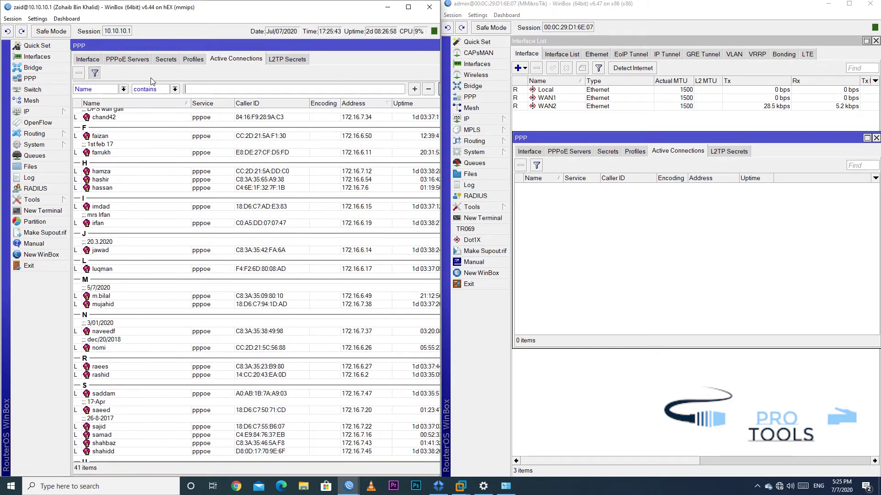
type("home")
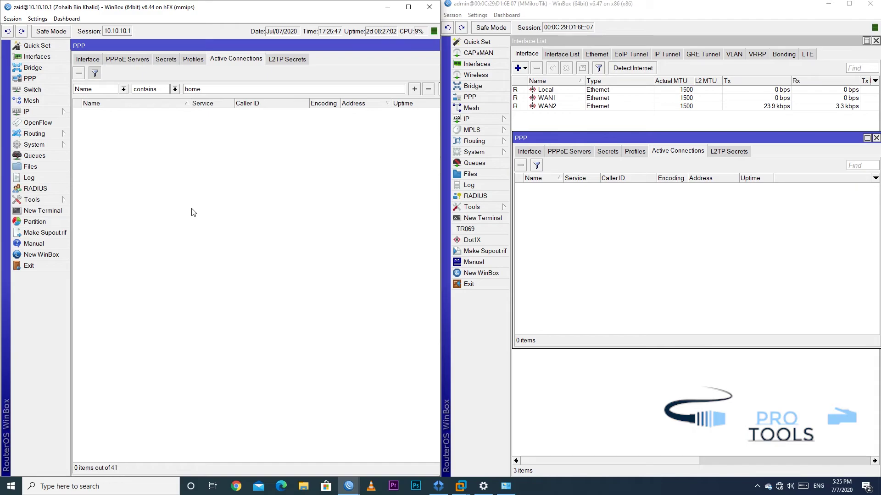
left_click(494, 434)
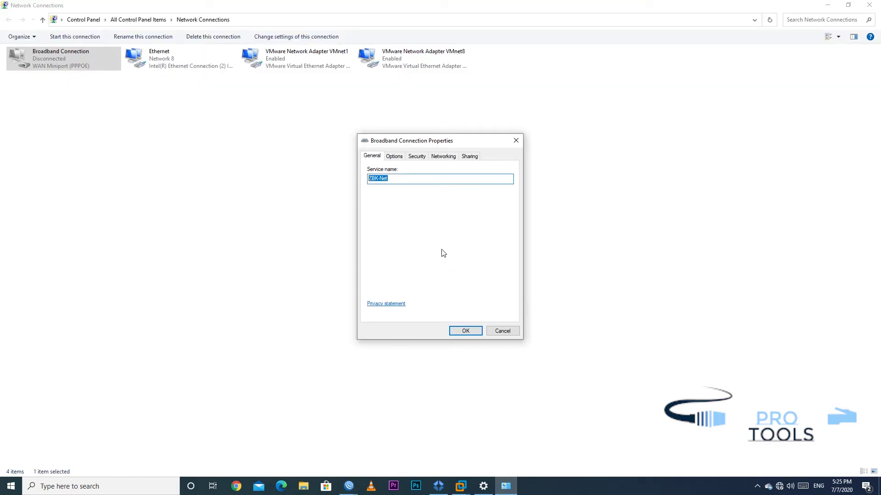
Confirm the Broadband Connection properties and open the Dial-up page in Settings
left_click(469, 329)
left_click(193, 200)
left_click(484, 486)
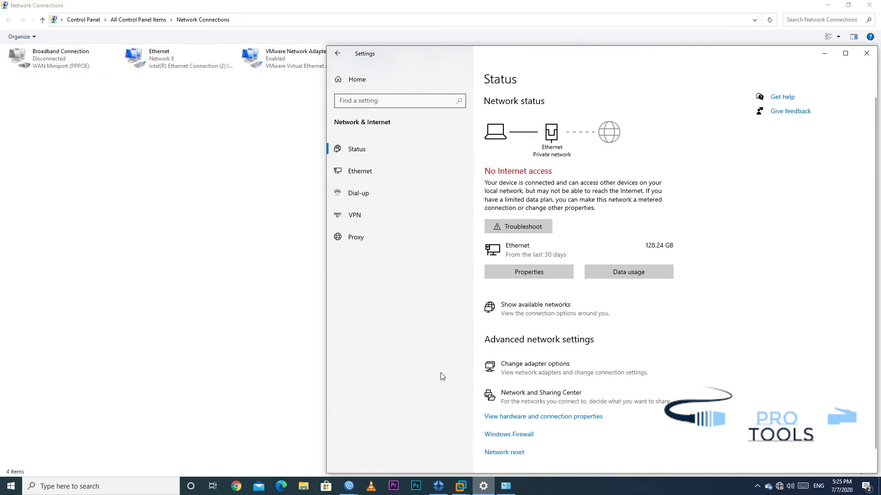
left_click(358, 193)
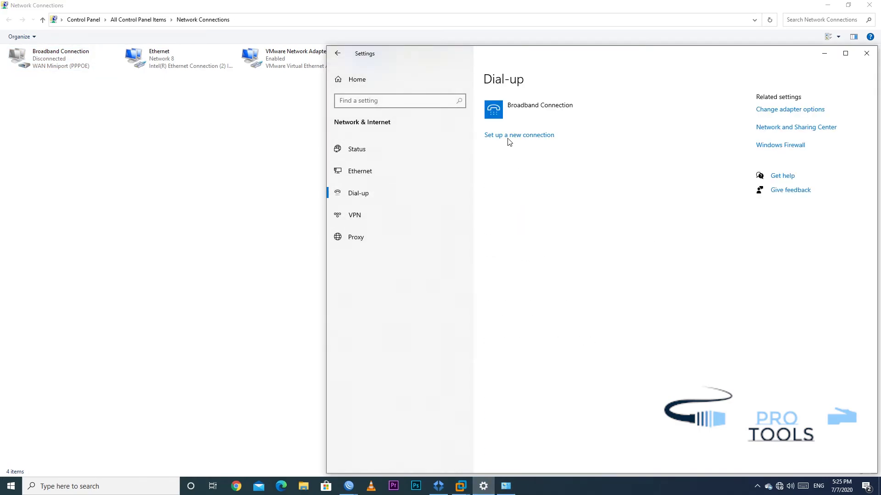
left_click(535, 120)
Dial the Broadband Connection signing in as user home with the account password
left_click(553, 139)
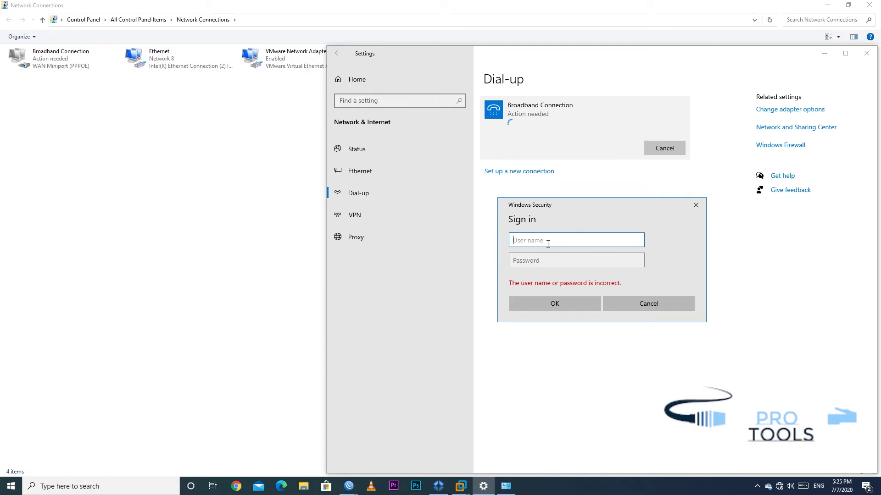
type("home")
key("Tab")
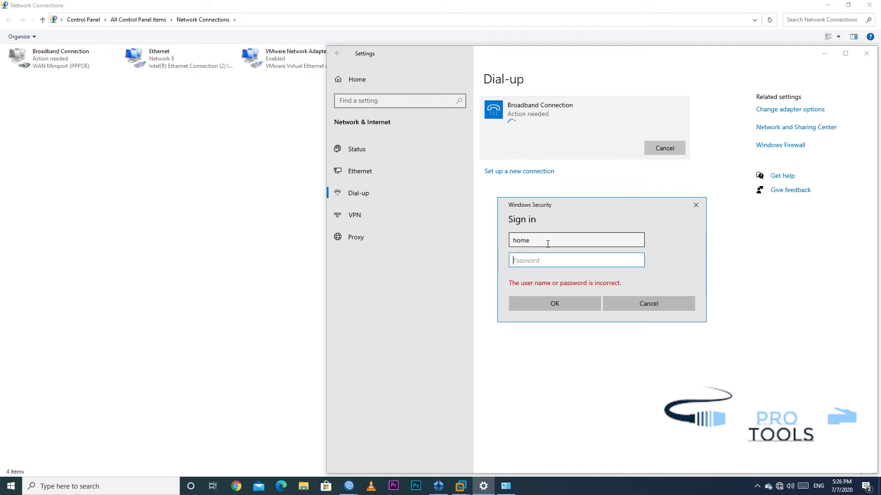
type("•••")
left_click(549, 305)
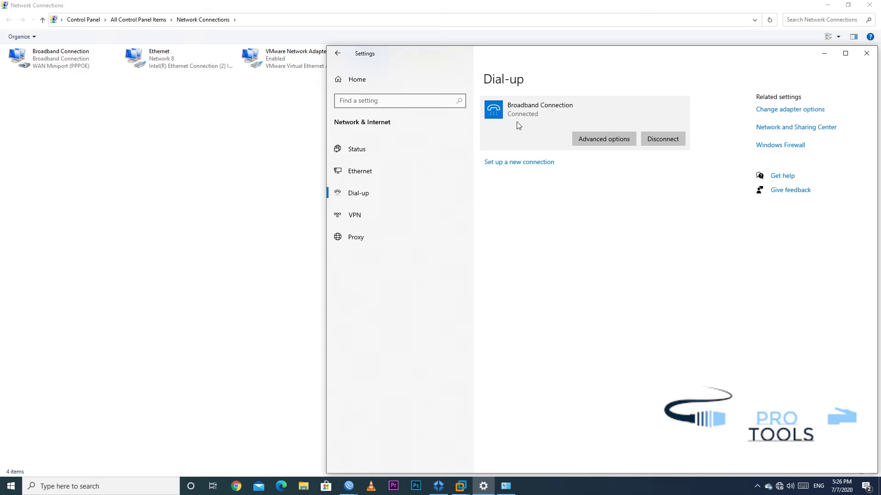
Bring the first router forward and select the home active connection at 172.16.6.29
mouse_move(340, 490)
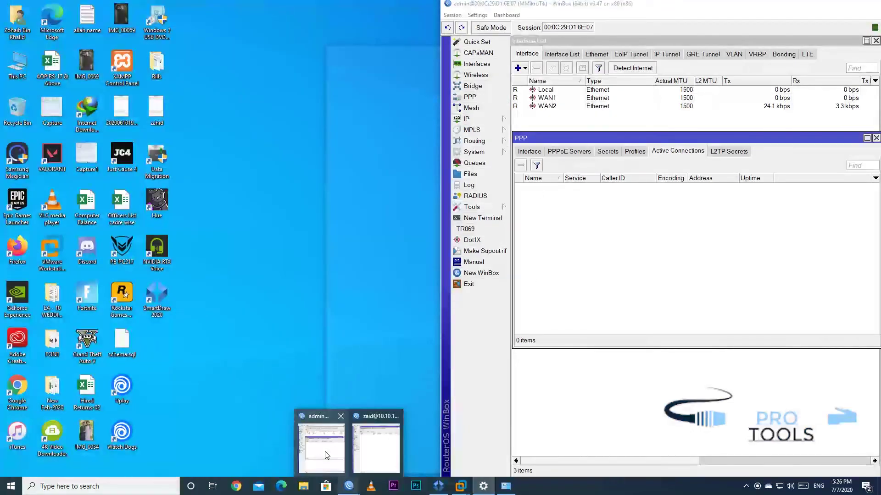
left_click(330, 453)
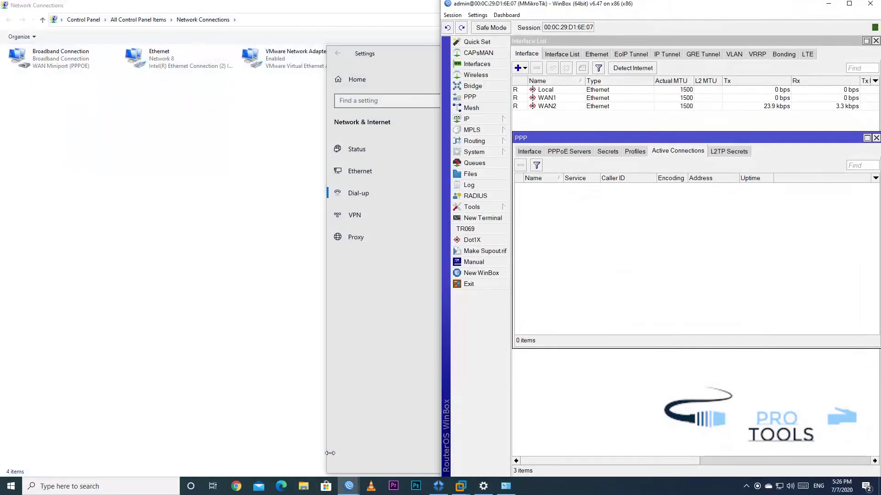
left_click(349, 487)
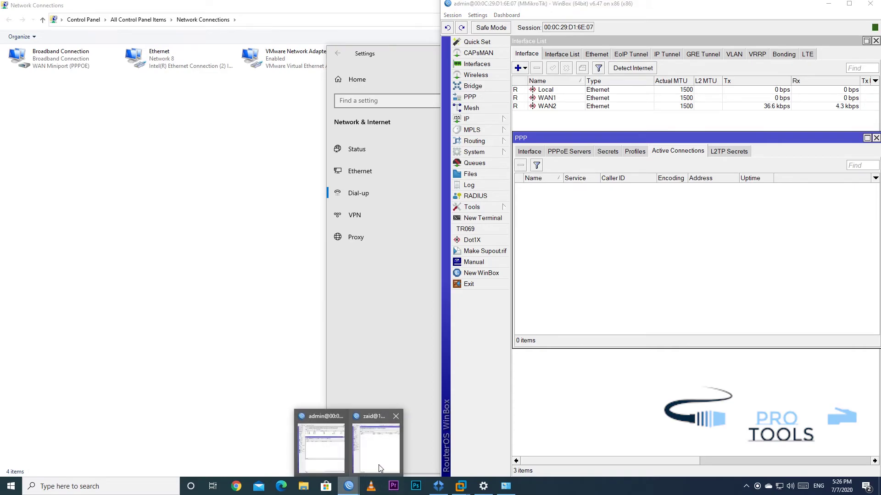
left_click(378, 464)
left_click(257, 112)
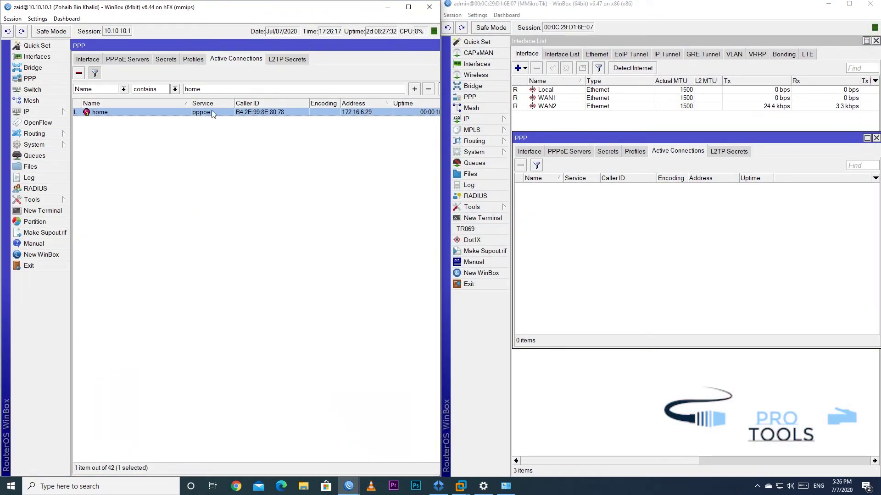
Check Windows network status, then revisit the first router's Secrets and Active Connections for home
left_click(779, 487)
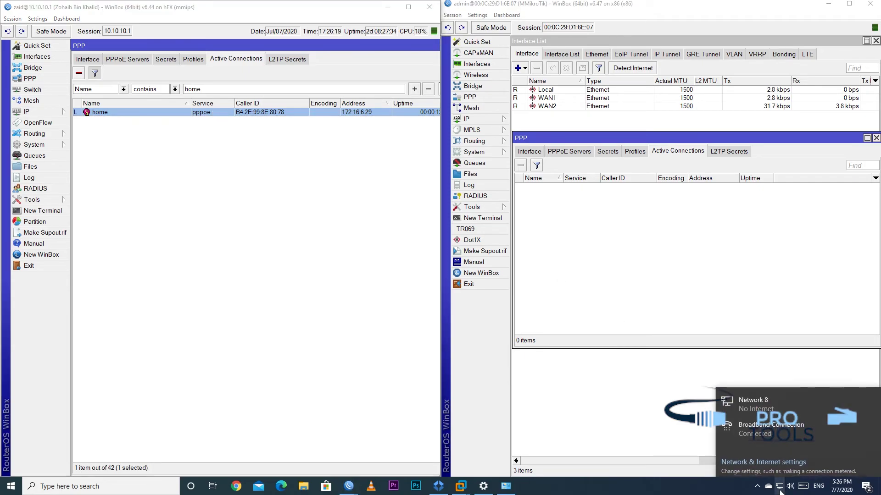
left_click(126, 288)
left_click(704, 258)
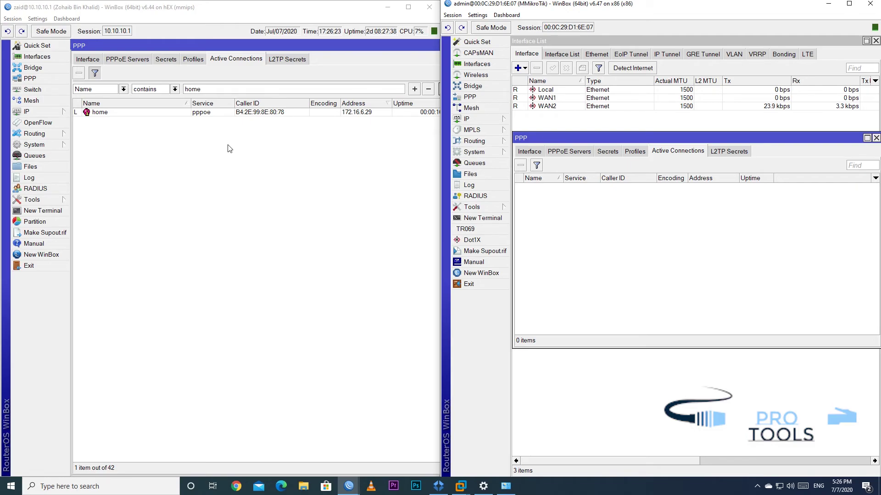
left_click(176, 61)
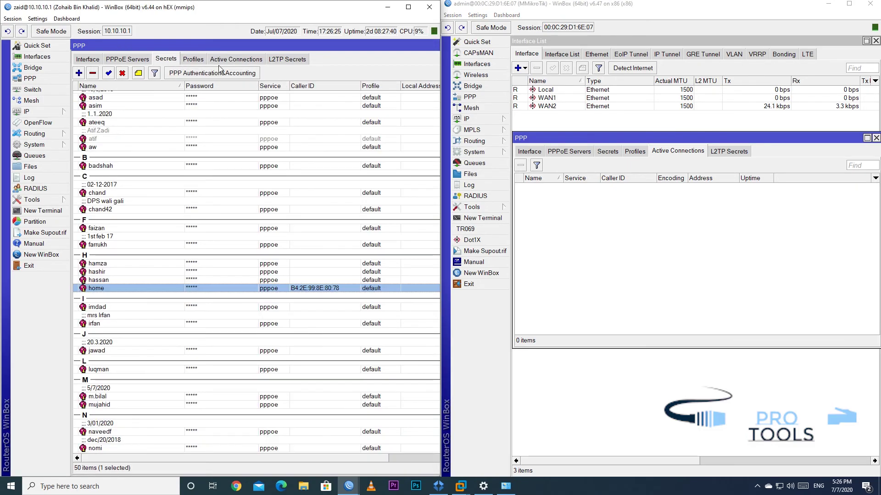
left_click(222, 62)
left_click(224, 112)
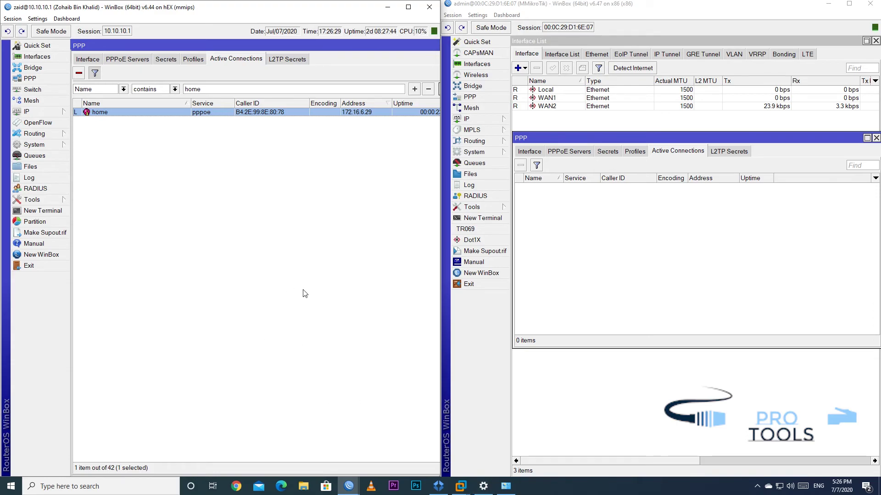
left_click(682, 290)
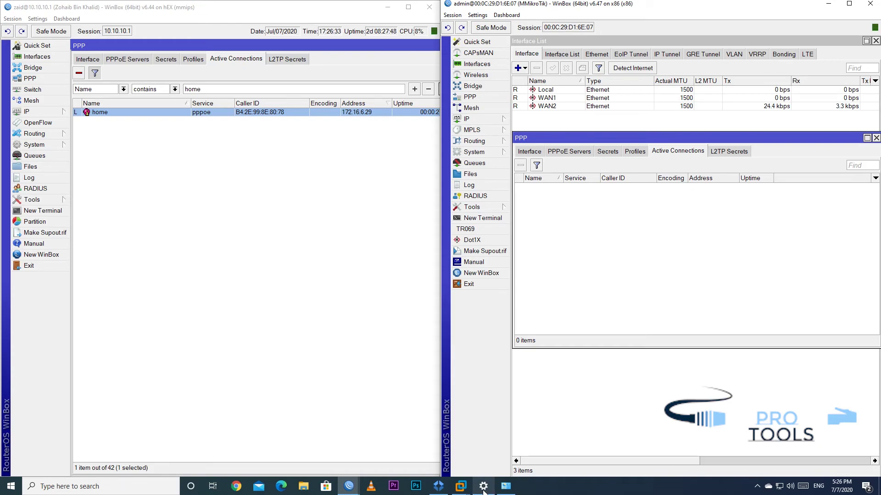
Change the Broadband Connection's service name to wateen and acknowledge the apply-later notice
left_click(504, 487)
right_click(42, 57)
left_click(73, 149)
type("wateen")
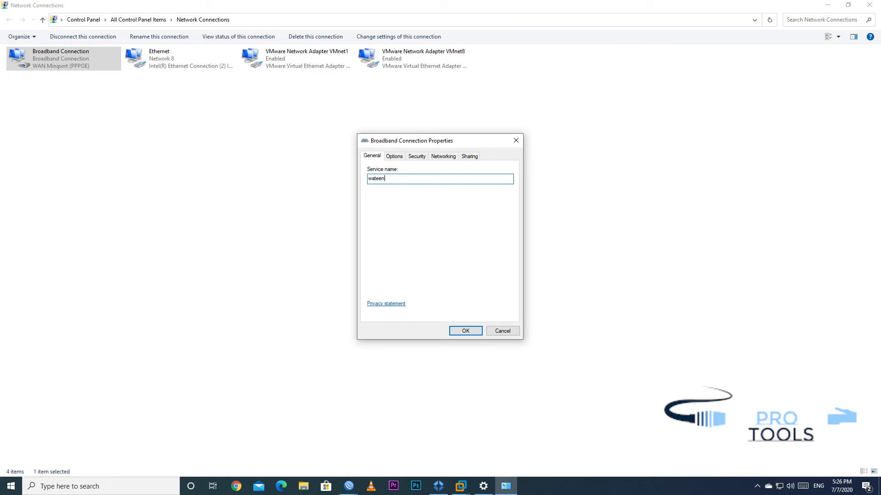
left_click(466, 331)
left_click(506, 262)
Disconnect the Broadband Connection's dial-up session in Settings
left_click(482, 488)
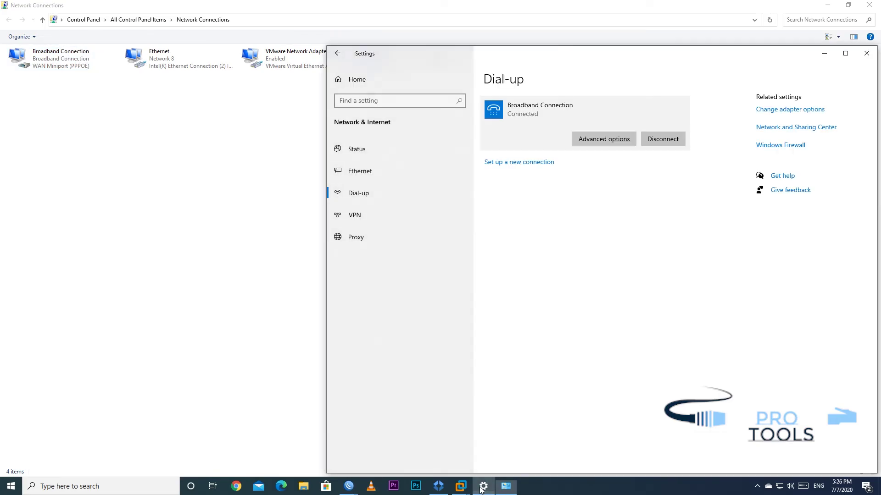
left_click(665, 136)
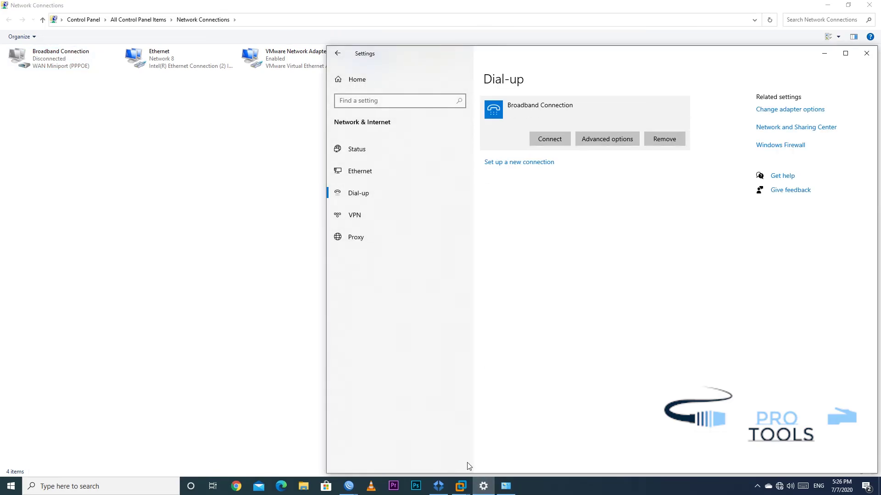
left_click(348, 486)
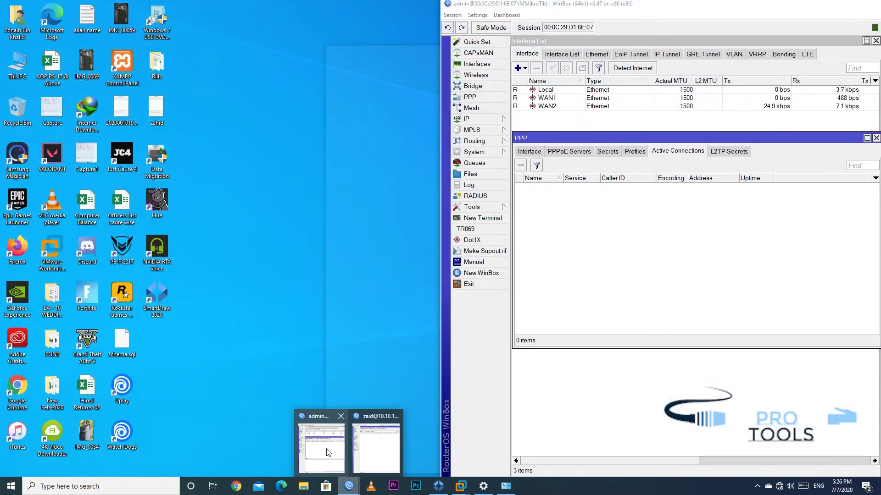
Dial the Broadband Connection again as user home with the account password
left_click(326, 448)
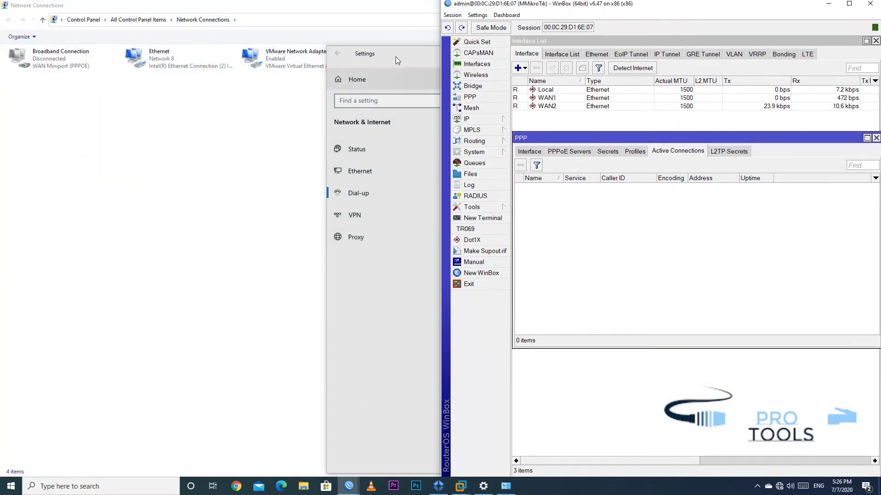
left_click_drag(399, 60, 78, 27)
left_click(229, 106)
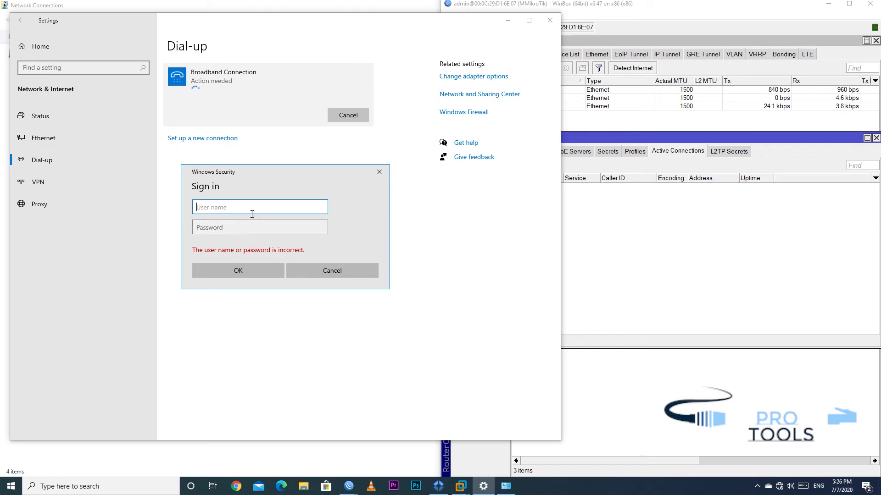
type("hojm")
type("e")
key("Tab")
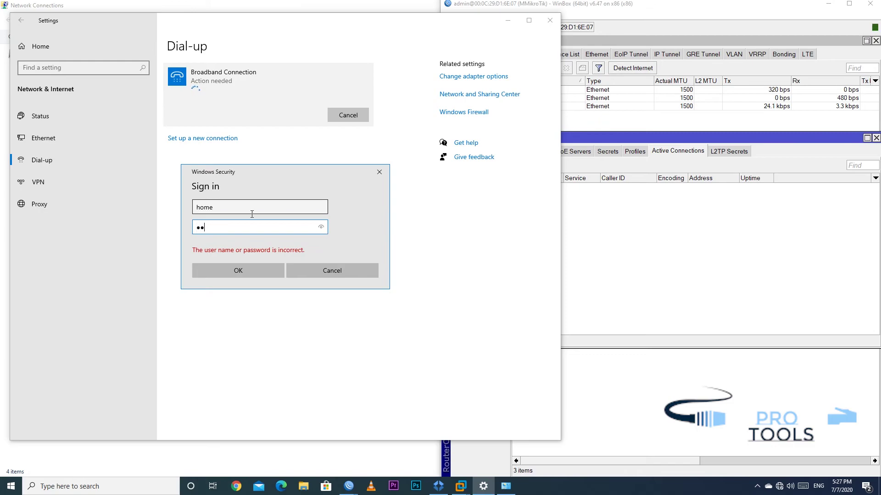
key("Return")
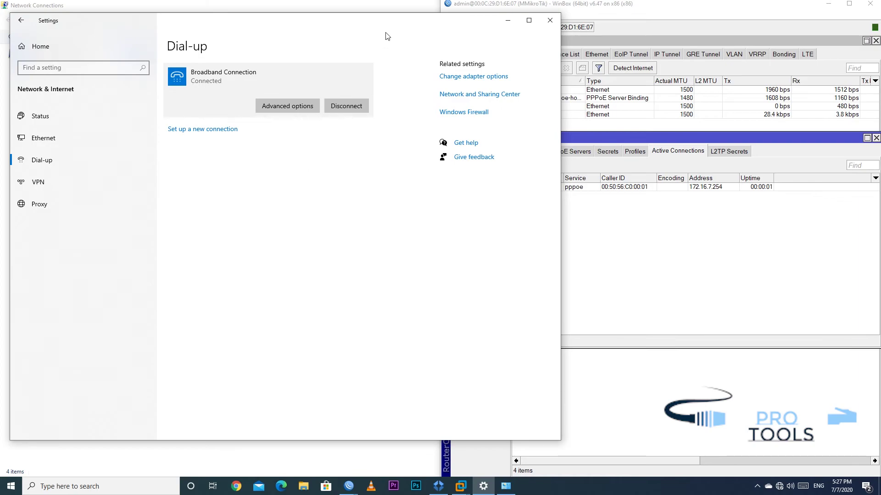
Confirm the home session on the second router at 172.16.7.254, then disconnect it
left_click_drag(387, 26, 346, 29)
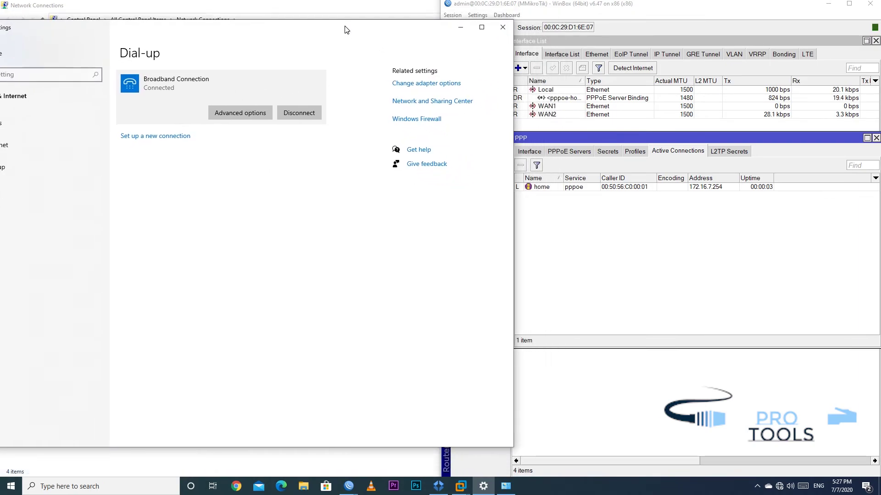
left_click(282, 112)
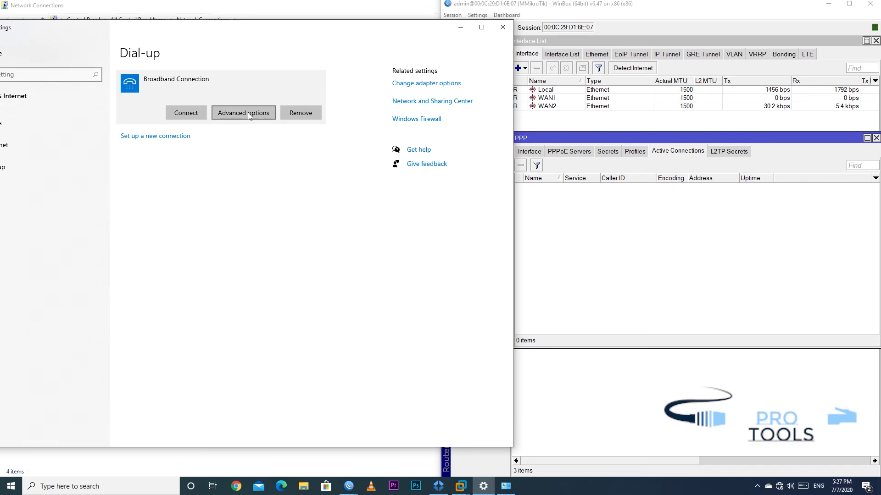
left_click(593, 193)
left_click(569, 152)
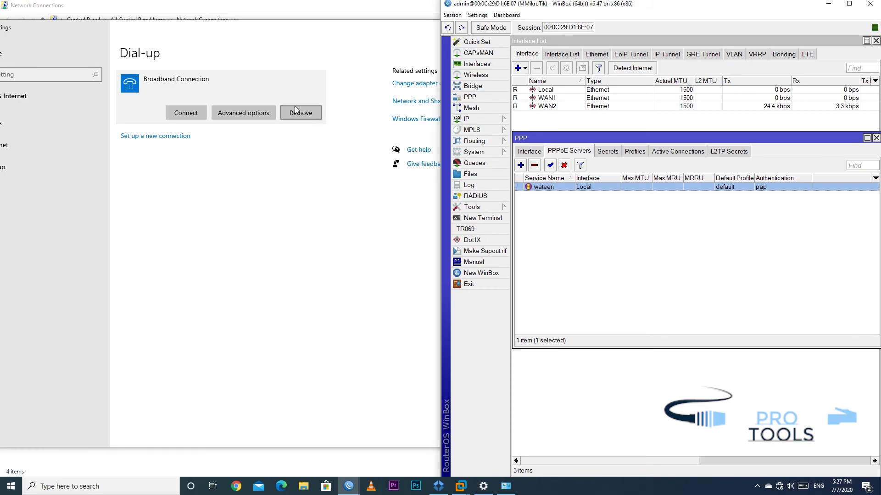
Close the Dial-up settings and centre the PPP window in a smaller WinBox window
left_click(359, 35)
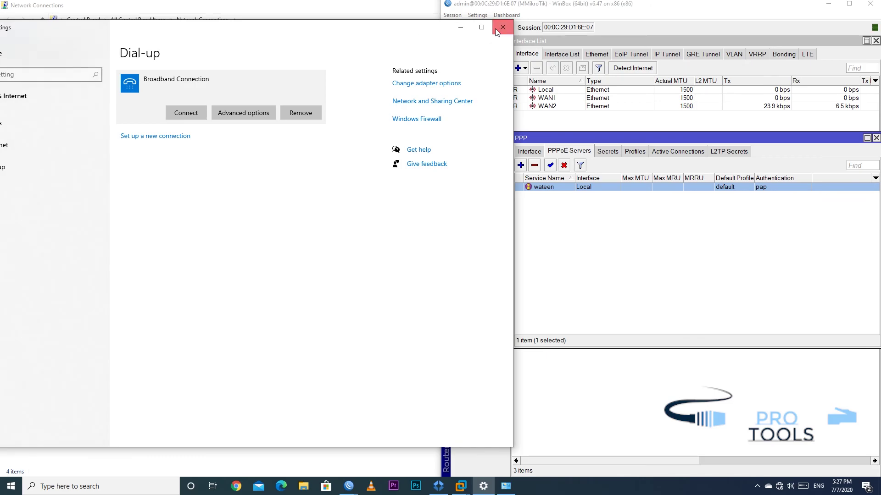
left_click(503, 27)
left_click_drag(663, 9, 468, 1)
left_click_drag(374, 142, 541, 159)
Review the PPP secrets, profiles, active connections, PPPoE server and interfaces, then bring up Network Connections
left_click(335, 168)
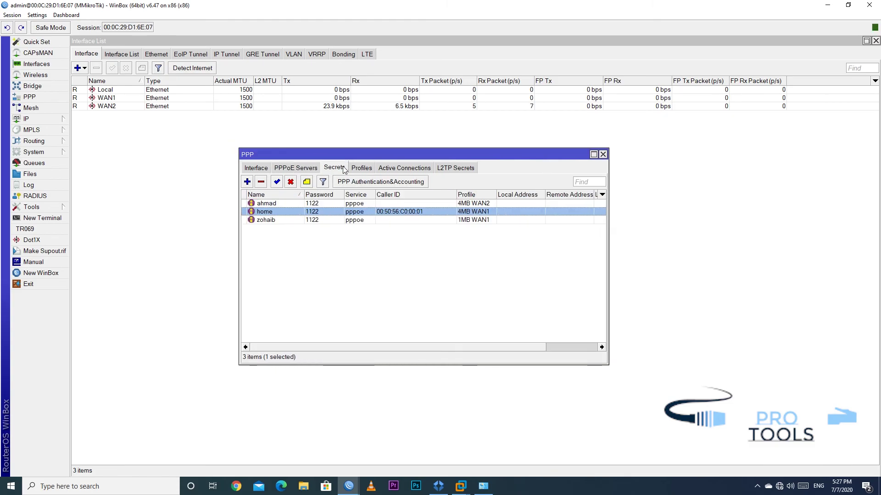
left_click(362, 168)
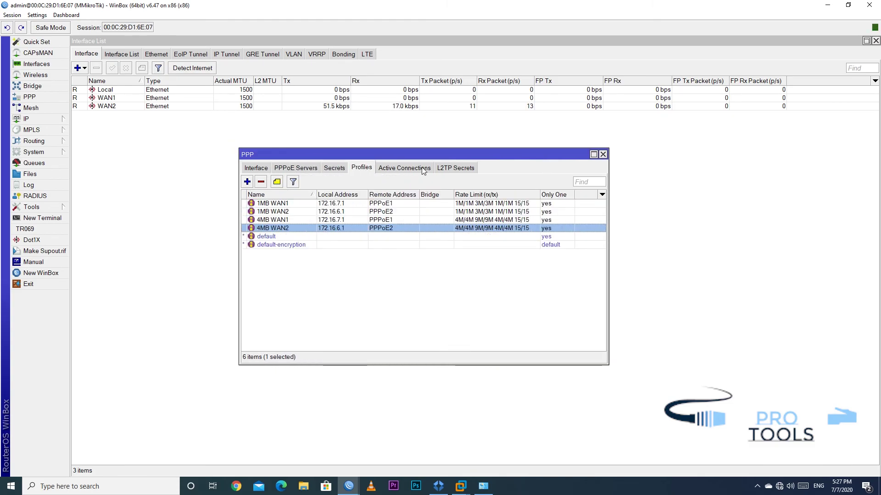
left_click(422, 169)
left_click(456, 168)
left_click(296, 167)
left_click(257, 168)
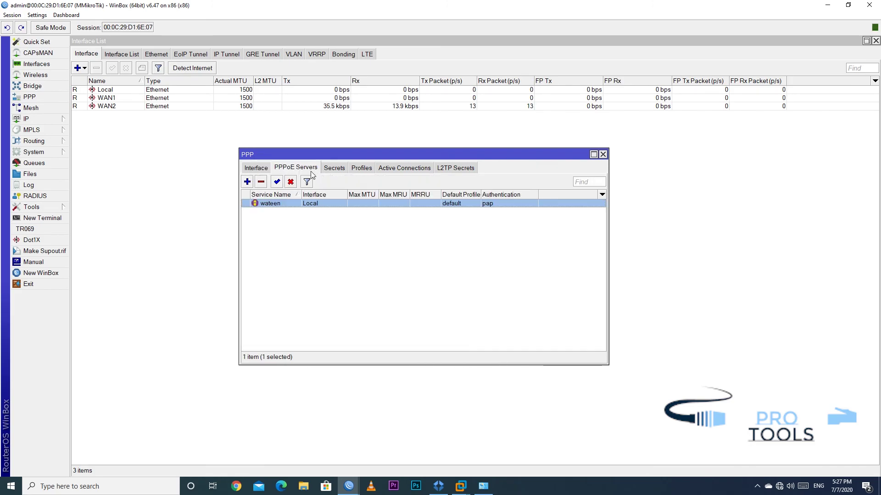
left_click(334, 168)
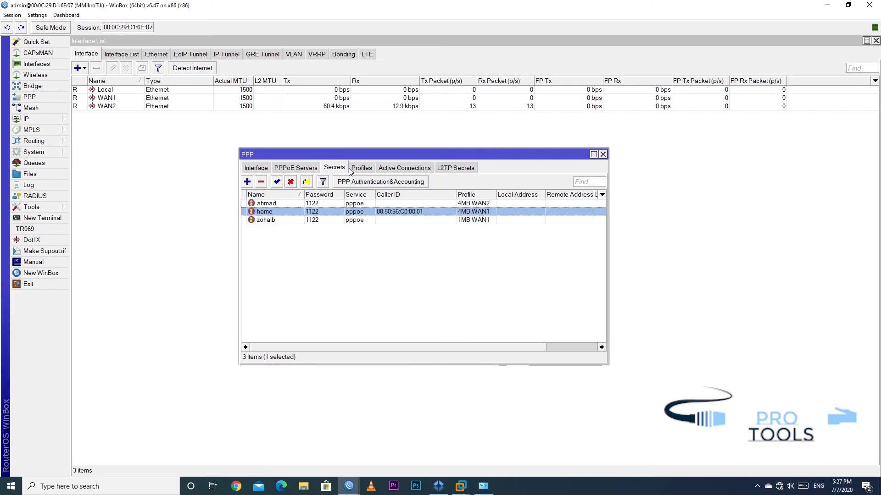
left_click(780, 487)
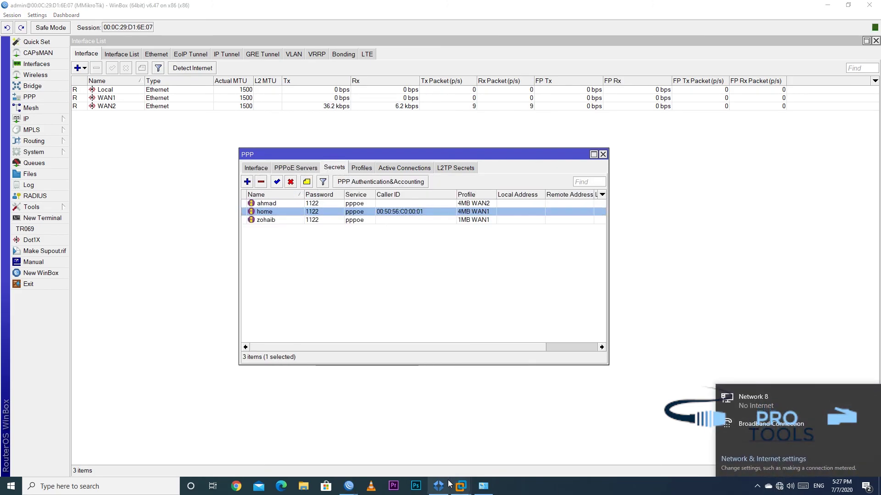
left_click(483, 485)
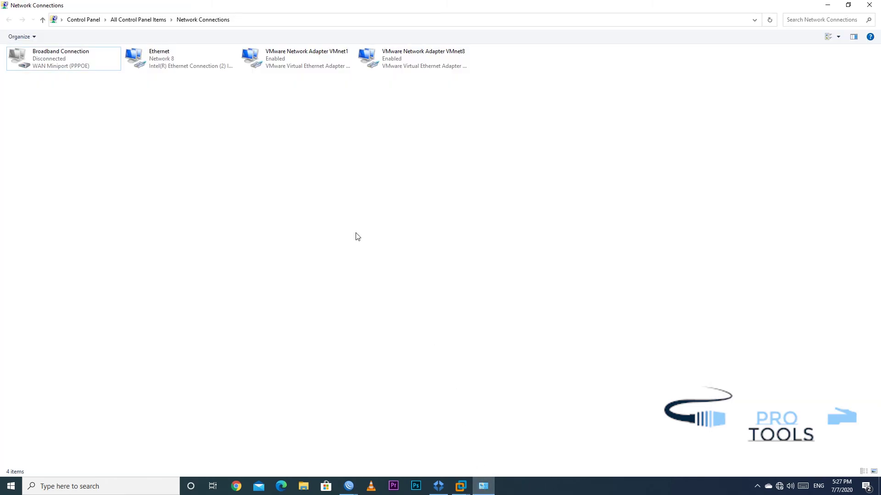
Clear the Broadband Connection's wateen service name and make it remember credentials
right_click(68, 68)
left_click(100, 154)
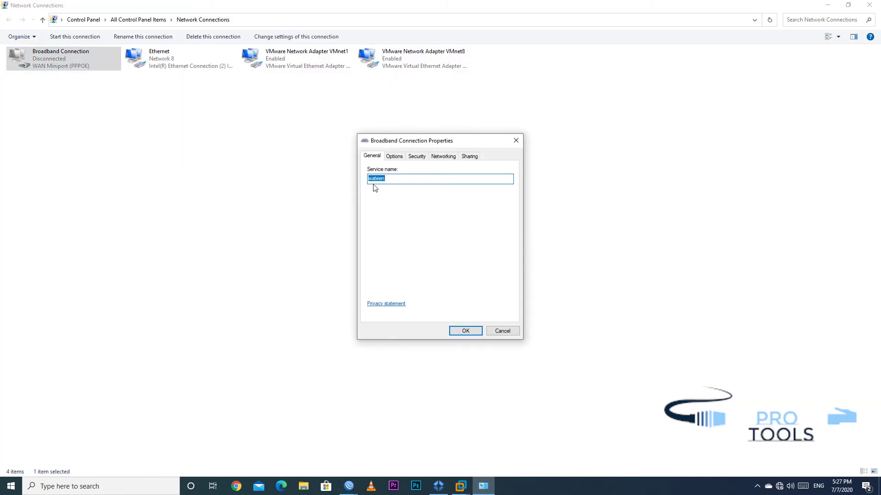
key("BackSpace")
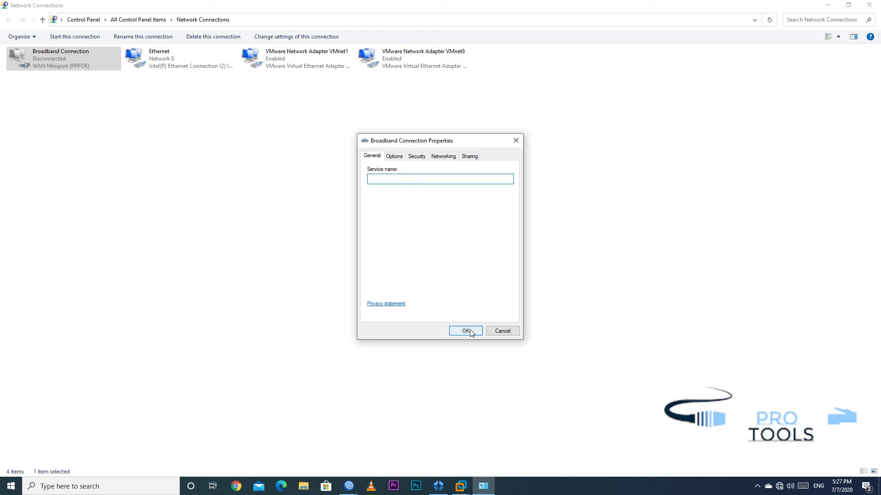
left_click(395, 157)
left_click(400, 170)
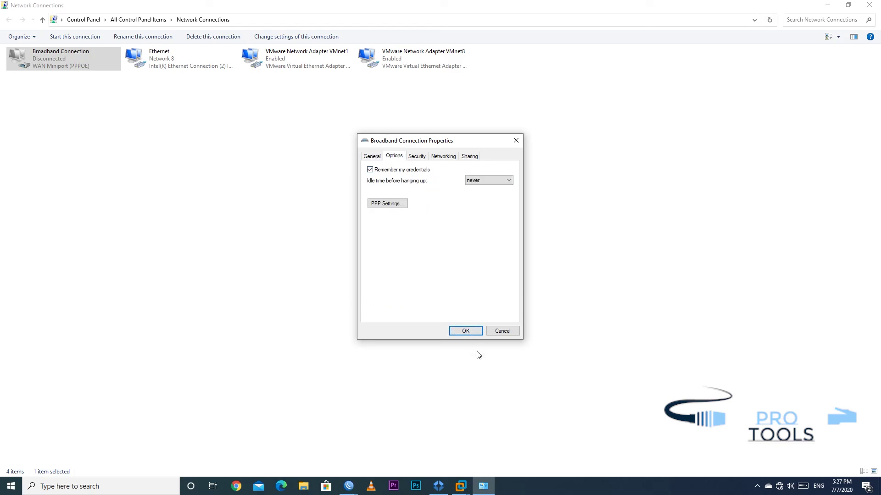
left_click(470, 332)
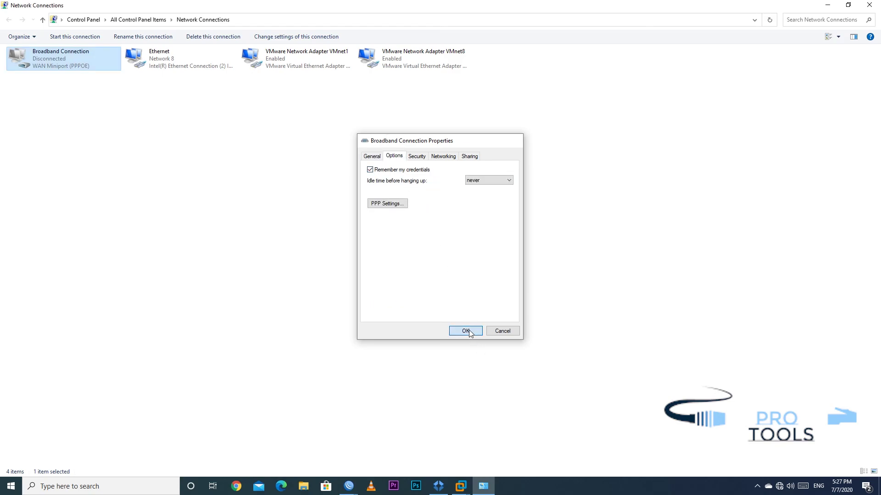
Recheck the Broadband Connection options, keeping the idle hang-up time at never
right_click(71, 62)
left_click(98, 149)
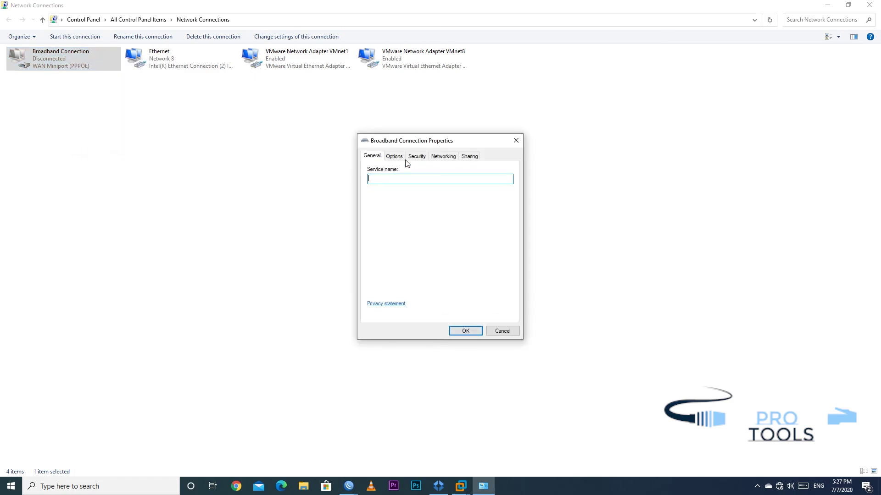
left_click(400, 159)
left_click(487, 181)
left_click(473, 255)
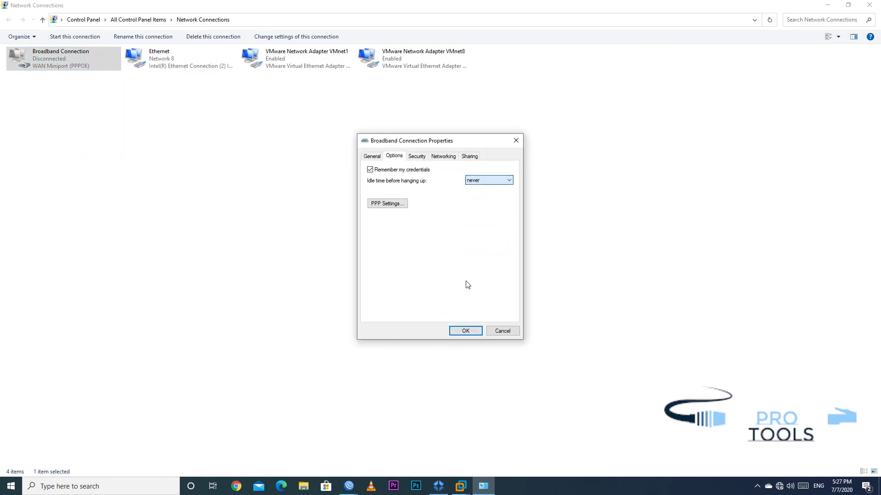
left_click(464, 332)
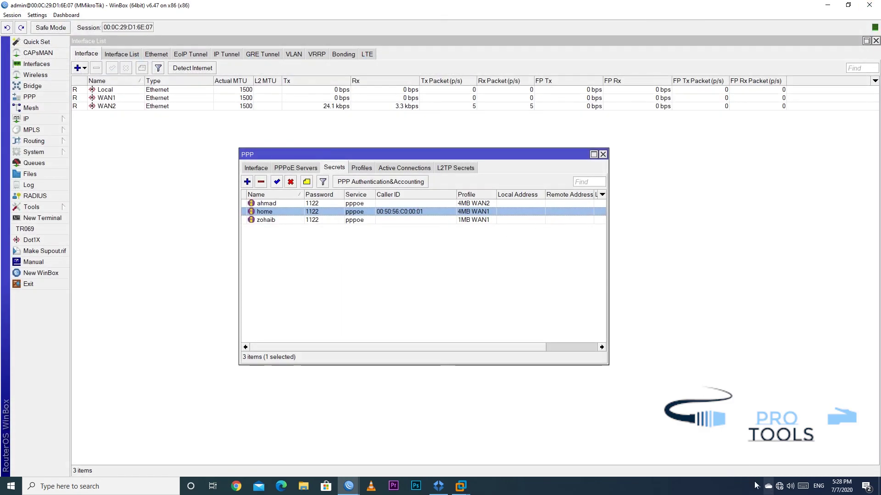
Power off the MikroTik virtual machine in VMware
mouse_move(461, 486)
left_click(469, 429)
left_click(282, 59)
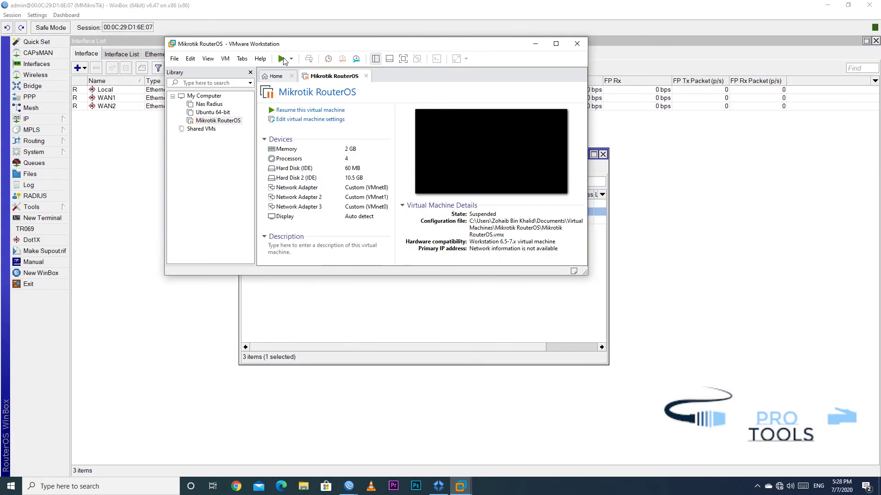
left_click(291, 59)
left_click(301, 125)
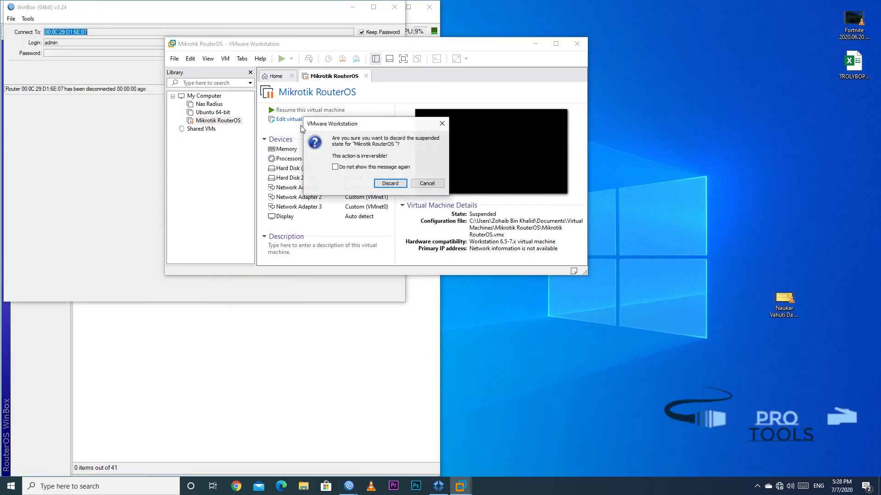
key("Return")
key("alt+F4")
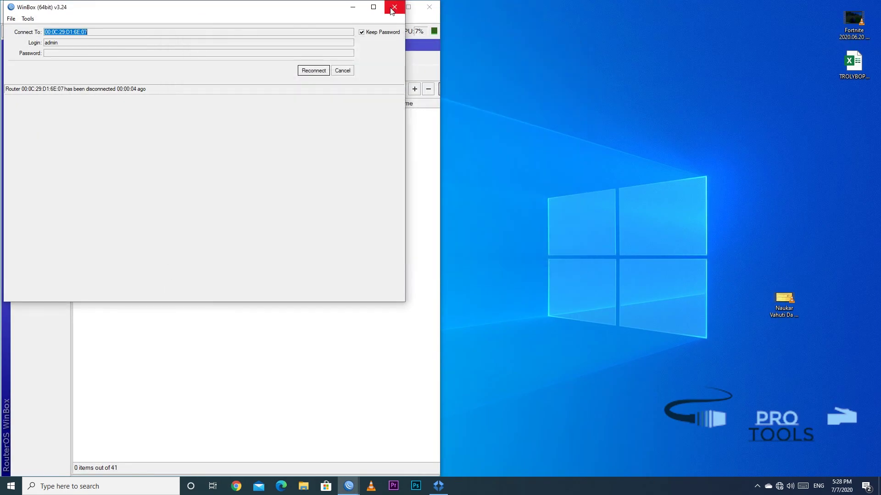
Maximise WinBox and dial the Broadband Connection as user home with the account password
left_click(394, 6)
left_click_drag(377, 7, 587, 4)
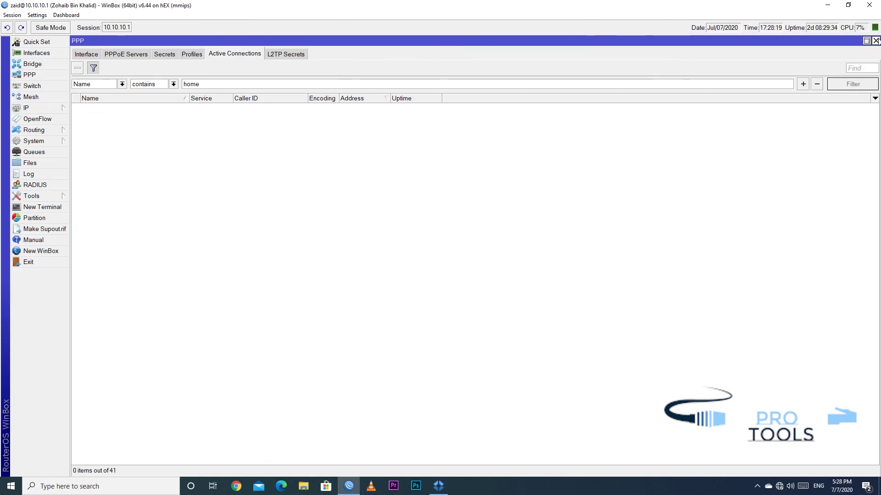
left_click(779, 487)
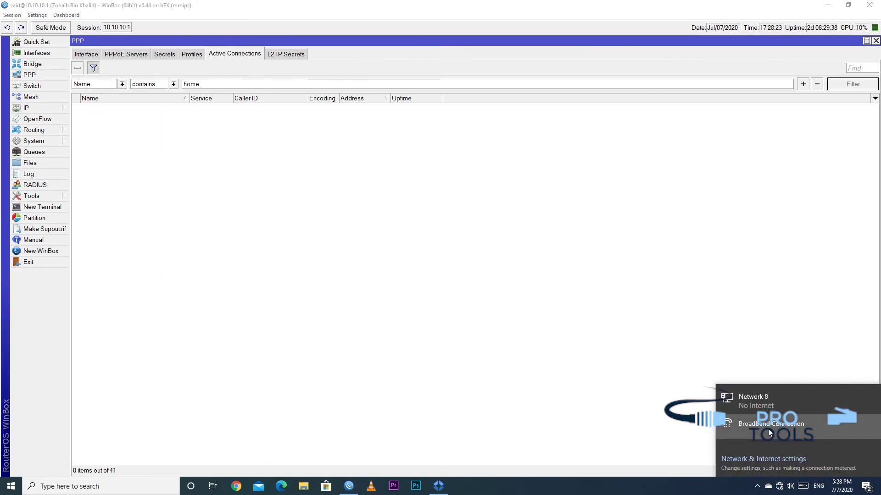
left_click(752, 394)
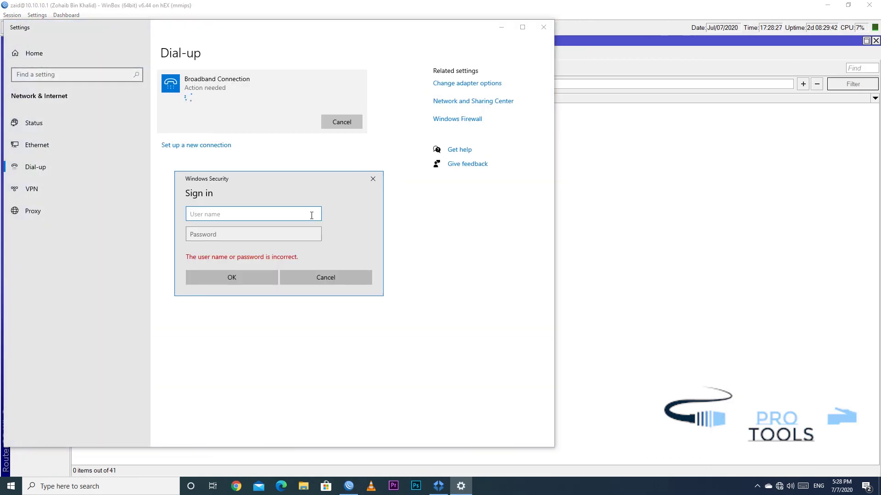
key("Tab")
type("home")
key("Return")
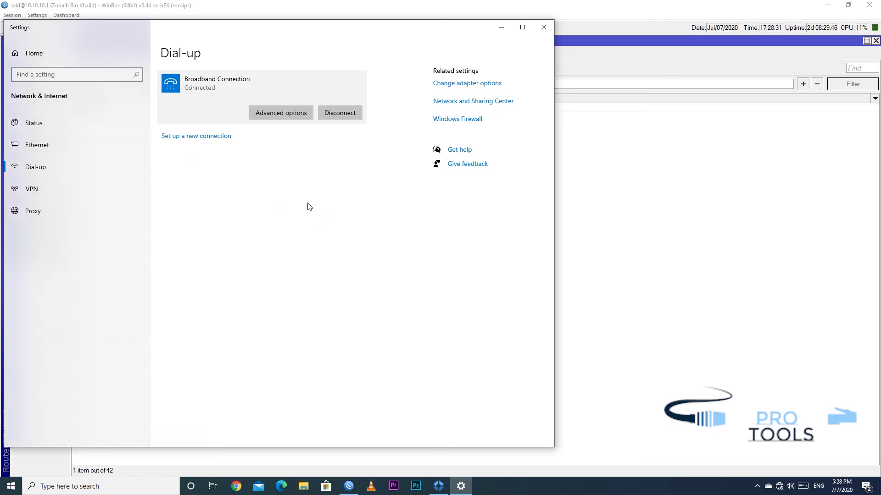
Save the connection's sign-in details in advanced options and close the Dial-up settings
left_click(279, 115)
left_click(30, 286)
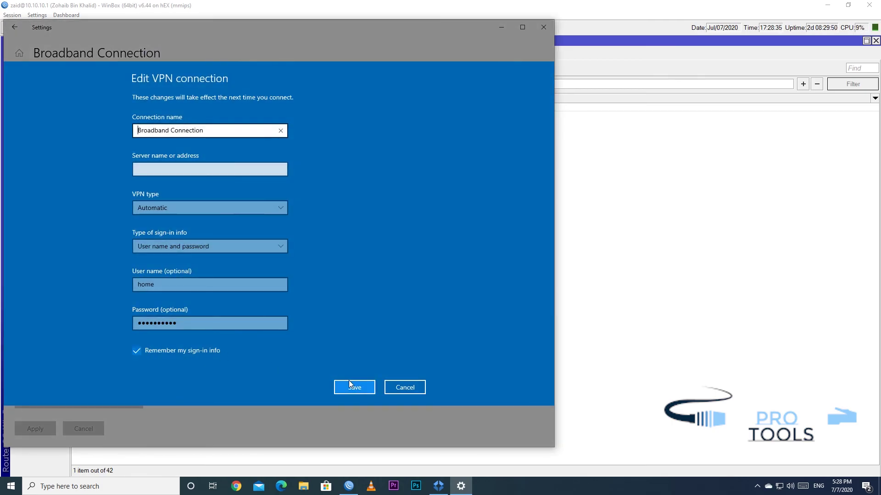
left_click(354, 386)
left_click(543, 27)
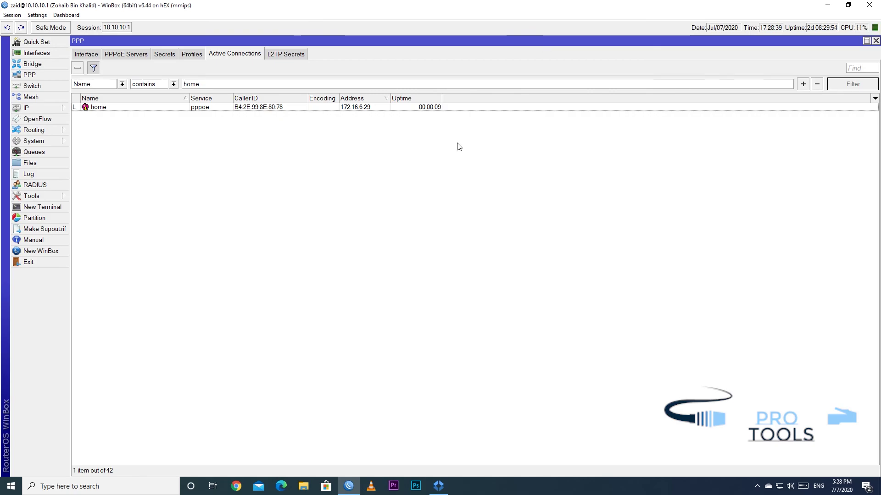